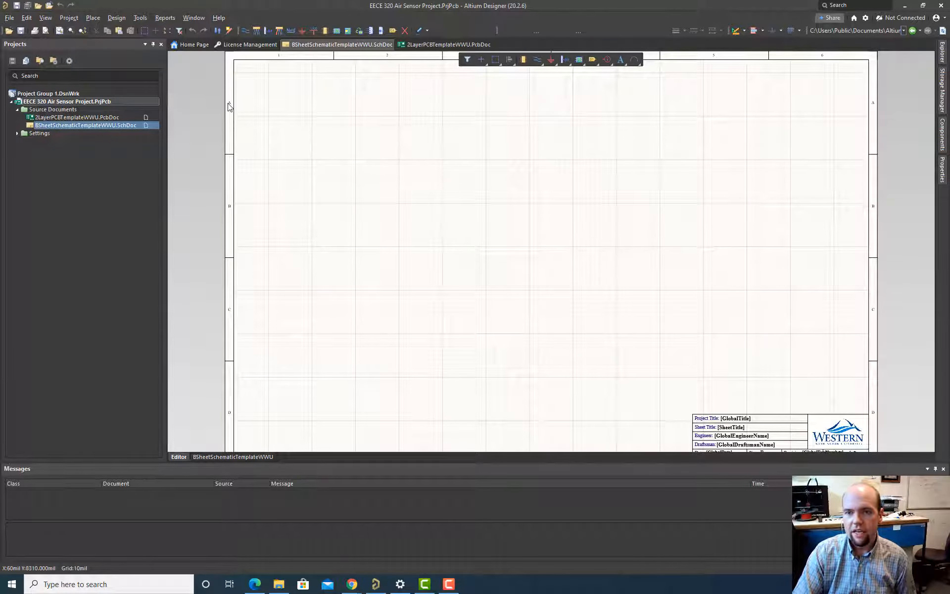
- Look over the blank schematic sheet from its upper border down to the title block
{"action": "scroll", "coordinate": [271, 180], "scroll_direction": "down", "scroll_amount": 1}
{"action": "scroll", "coordinate": [262, 277], "scroll_direction": "up", "scroll_amount": 2}
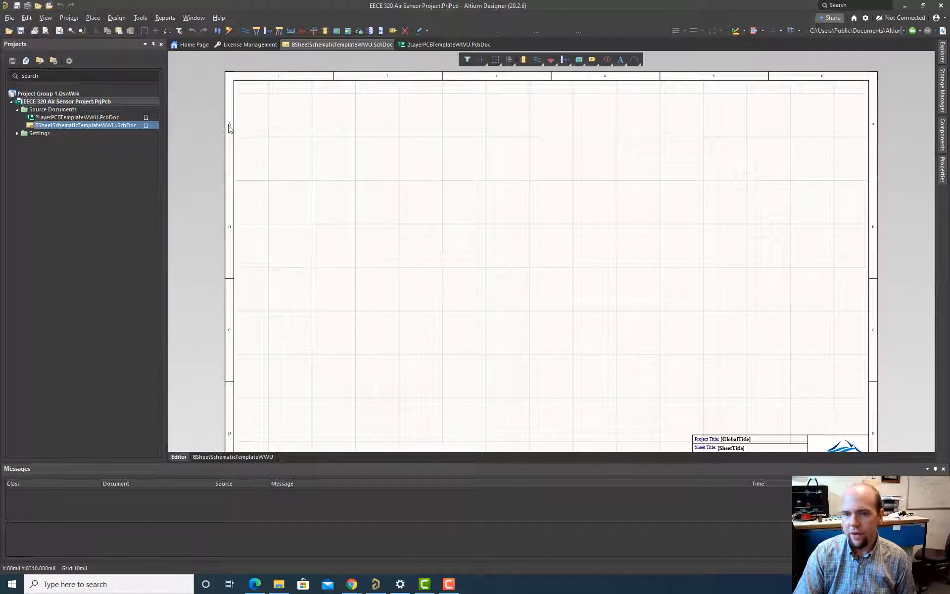
{"action": "scroll", "coordinate": [230, 137], "scroll_direction": "down", "scroll_amount": 3}
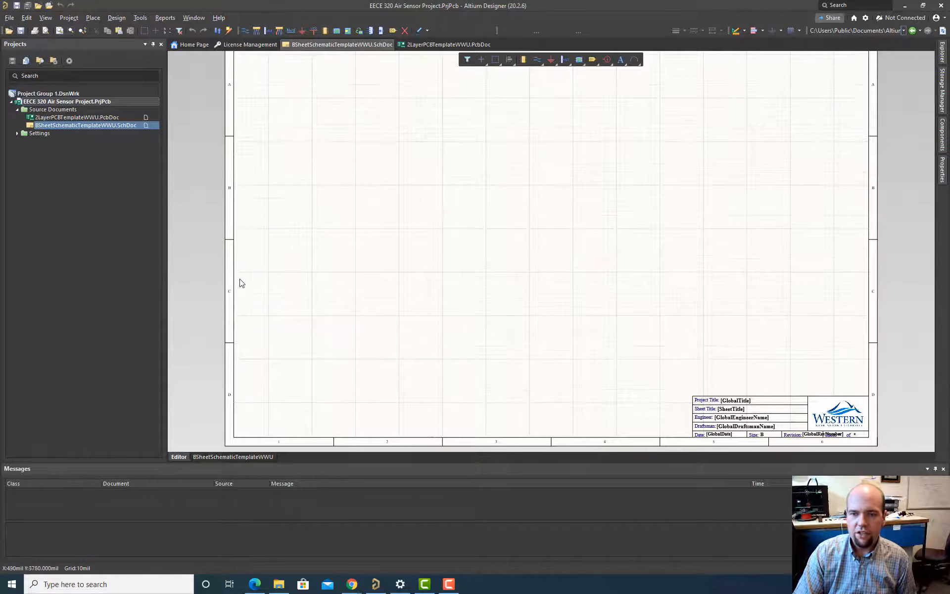
{"action": "scroll", "coordinate": [228, 198], "scroll_direction": "up", "scroll_amount": 3}
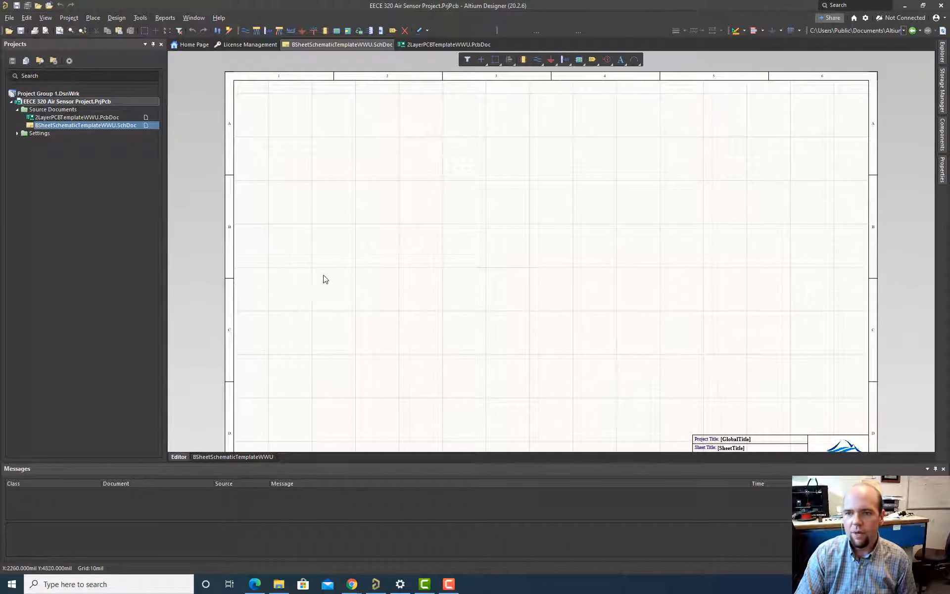
{"action": "left_click_drag", "start_coordinate": [324, 275], "coordinate": [445, 390]}
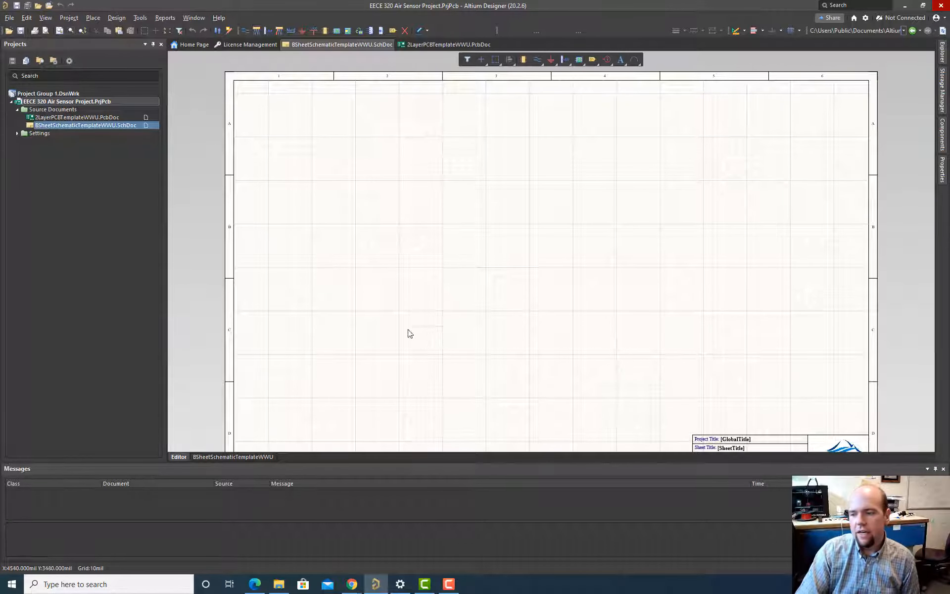
{"action": "scroll", "coordinate": [409, 317], "scroll_direction": "down", "scroll_amount": 2}
{"action": "scroll", "coordinate": [466, 293], "scroll_direction": "up", "scroll_amount": 2}
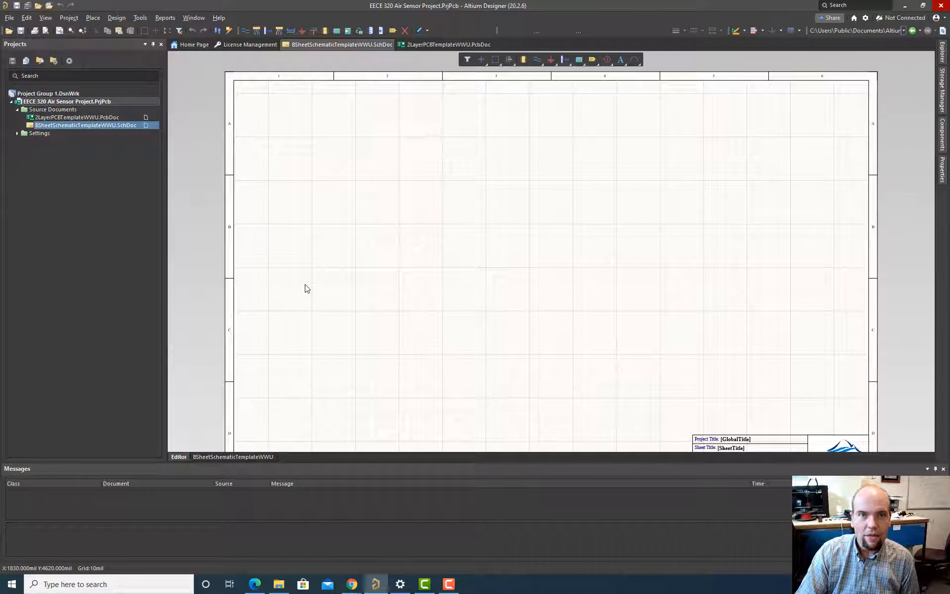
{"action": "scroll", "coordinate": [323, 277], "scroll_direction": "down", "scroll_amount": 2}
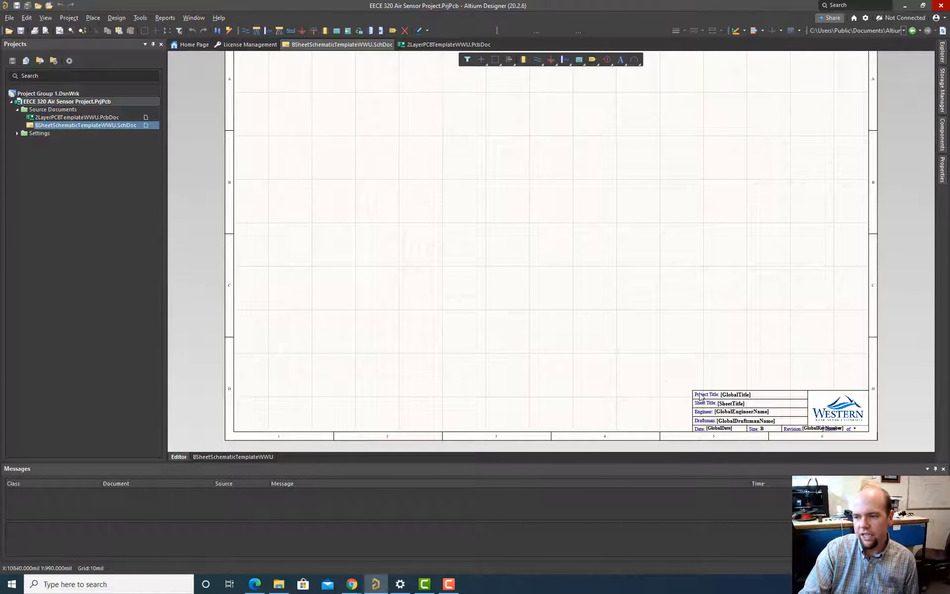
- Examine the placeholder fields in the title block at the sheet's lower-right corner
{"action": "right_click_drag", "start_coordinate": [621, 361], "coordinate": [576, 284]}
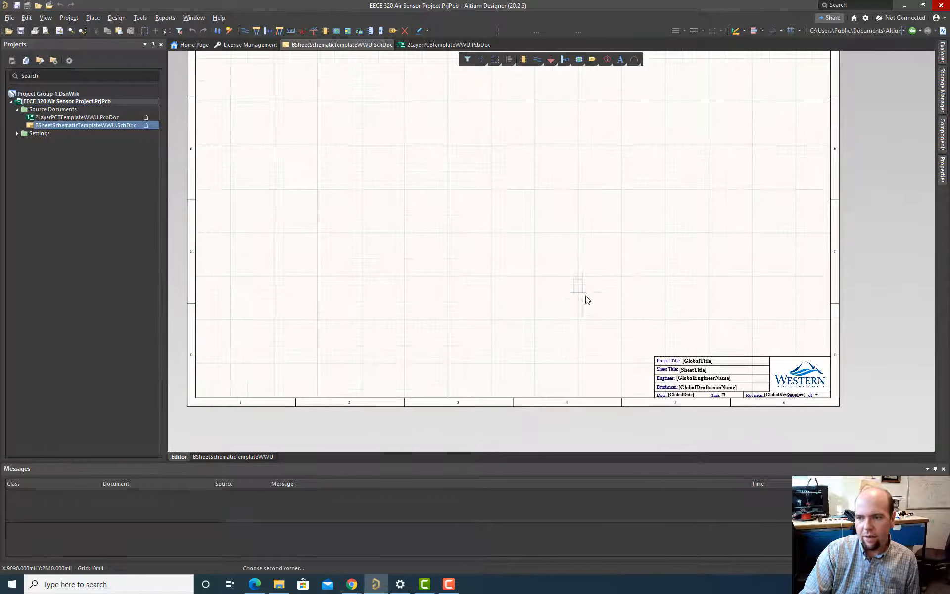
{"action": "mouse_move", "coordinate": [571, 286]}
{"action": "middle_mouse_down"}
{"action": "mouse_move", "coordinate": [559, 304]}
{"action": "mouse_move", "coordinate": [566, 277]}
{"action": "middle_mouse_up"}
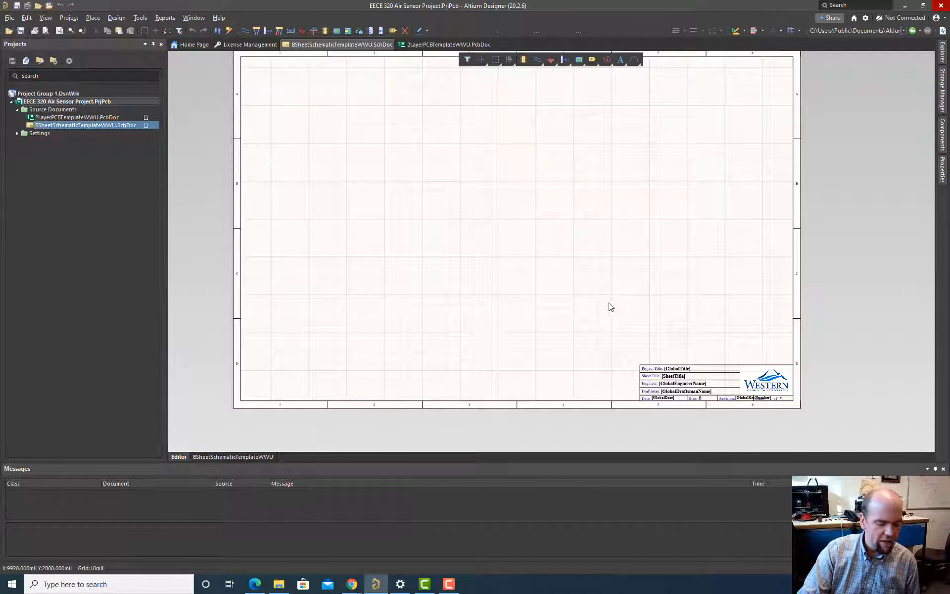
{"action": "right_click_drag", "start_coordinate": [650, 306], "coordinate": [565, 308]}
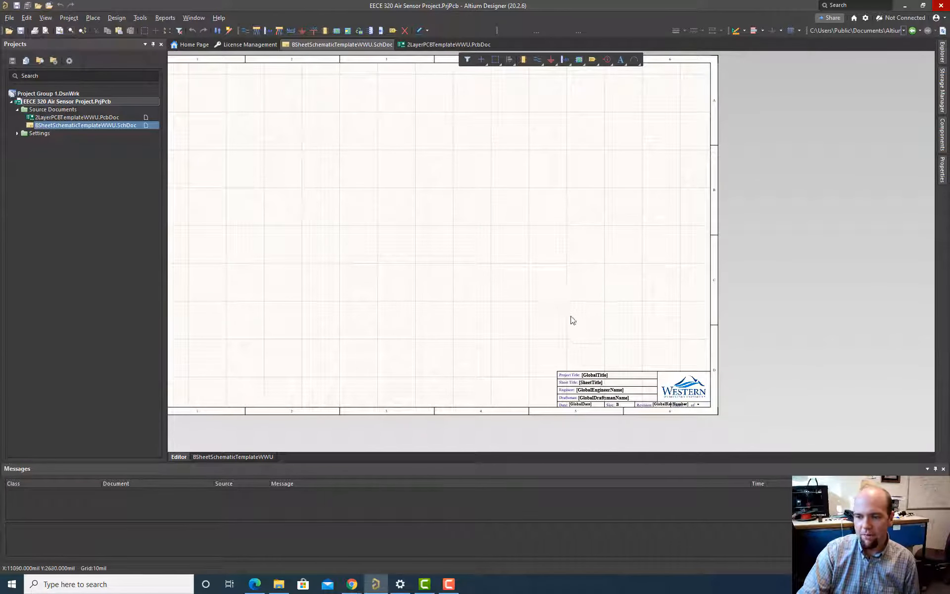
{"action": "right_click_drag", "start_coordinate": [558, 306], "coordinate": [621, 284]}
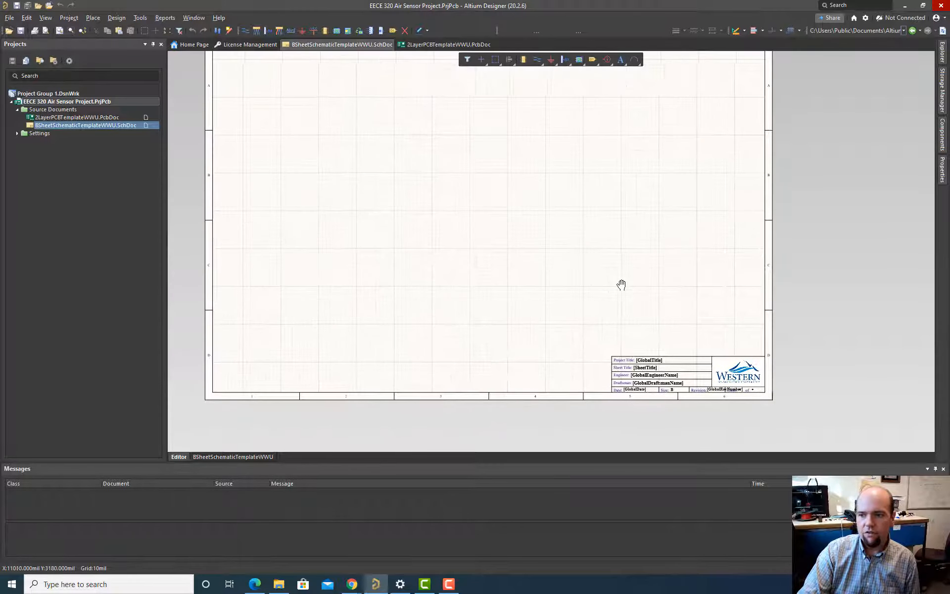
{"action": "right_click_drag", "start_coordinate": [520, 284], "coordinate": [492, 299]}
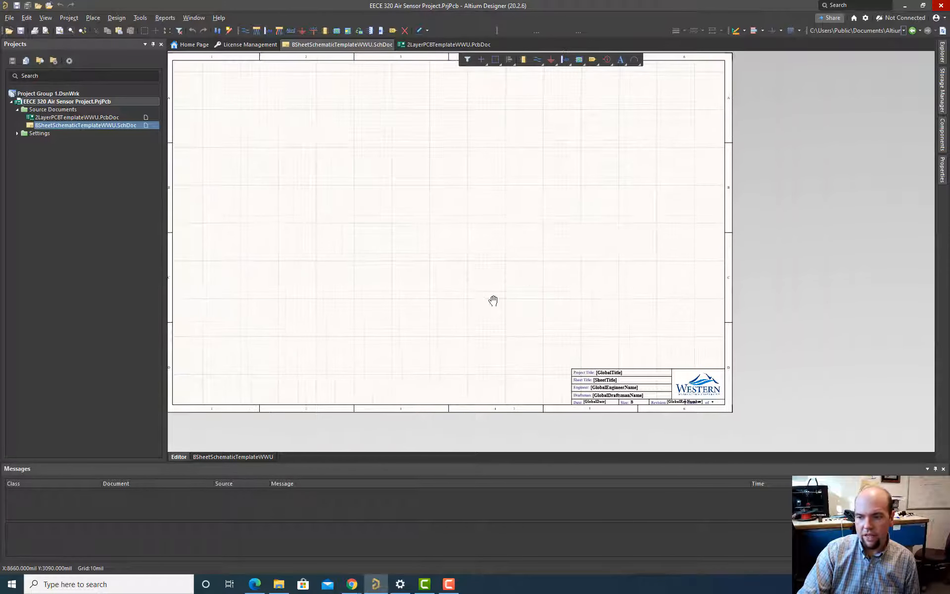
{"action": "right_click_drag", "start_coordinate": [591, 300], "coordinate": [632, 268]}
{"action": "middle_click_drag", "start_coordinate": [625, 270], "coordinate": [622, 268]}
{"action": "right_click_drag", "start_coordinate": [686, 293], "coordinate": [615, 232]}
{"action": "right_click_drag", "start_coordinate": [692, 318], "coordinate": [662, 284]}
{"action": "scroll", "coordinate": [578, 299], "scroll_direction": "up", "scroll_amount": 2, "text": "ctrl"}
{"action": "scroll", "coordinate": [578, 297], "scroll_direction": "up", "scroll_amount": 9, "text": "ctrl"}
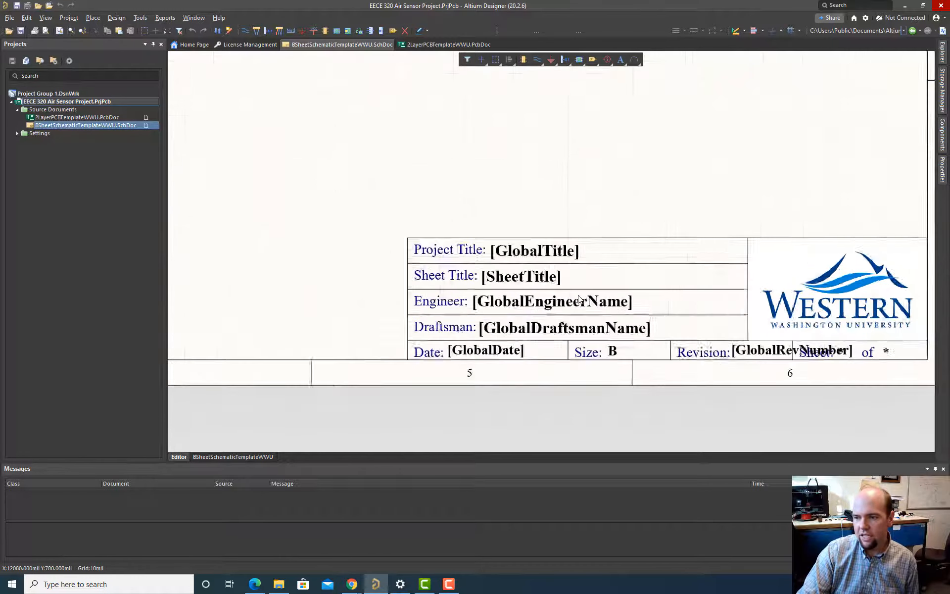
{"action": "scroll", "coordinate": [596, 292], "scroll_direction": "down", "scroll_amount": 5, "text": "ctrl"}
{"action": "right_click_drag", "start_coordinate": [669, 292], "coordinate": [619, 292]}
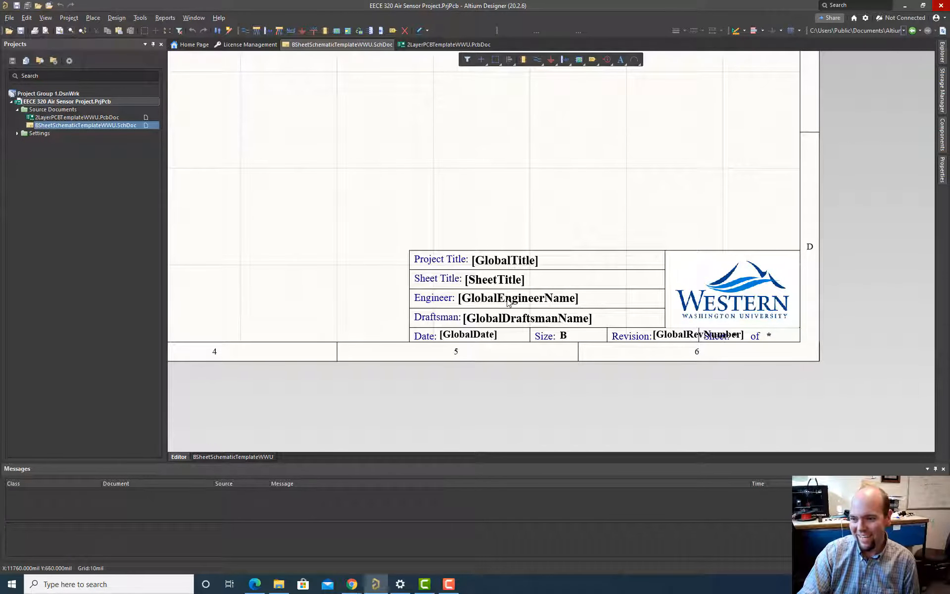
{"action": "right_click", "coordinate": [467, 212]}
{"action": "left_click", "coordinate": [439, 193]}
{"action": "right_click", "coordinate": [438, 191]}
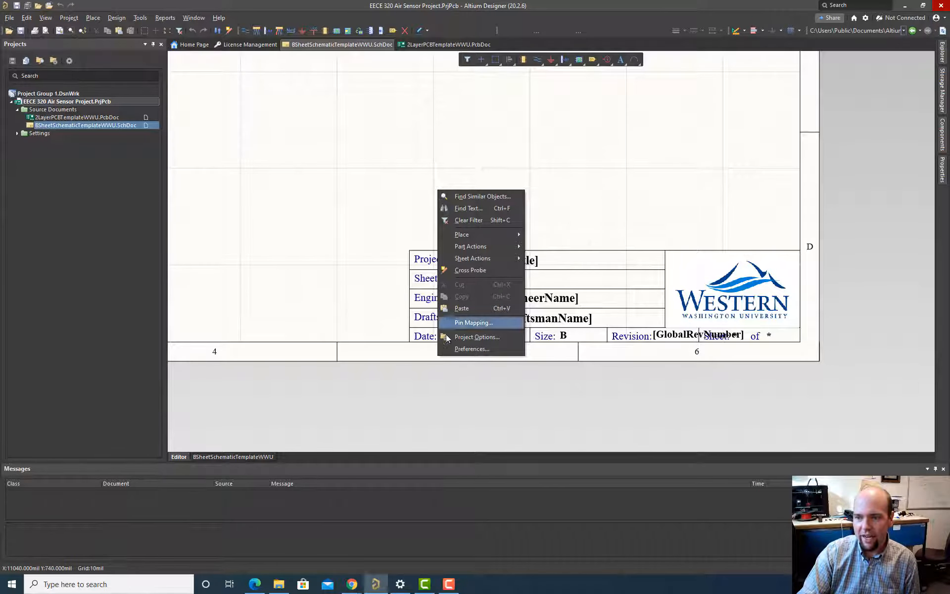
{"action": "left_click", "coordinate": [474, 348]}
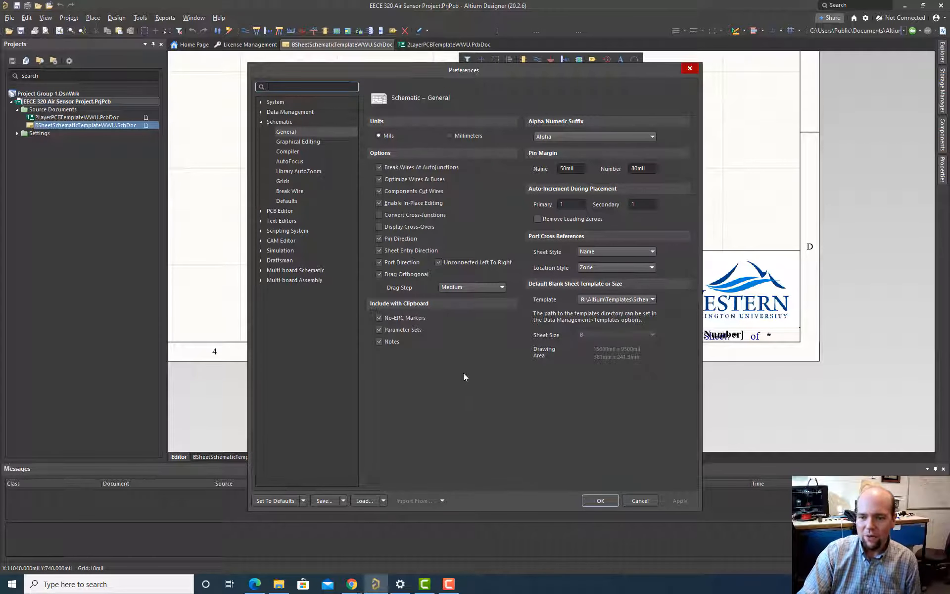
{"action": "left_click", "coordinate": [601, 500]}
{"action": "right_click", "coordinate": [374, 229]}
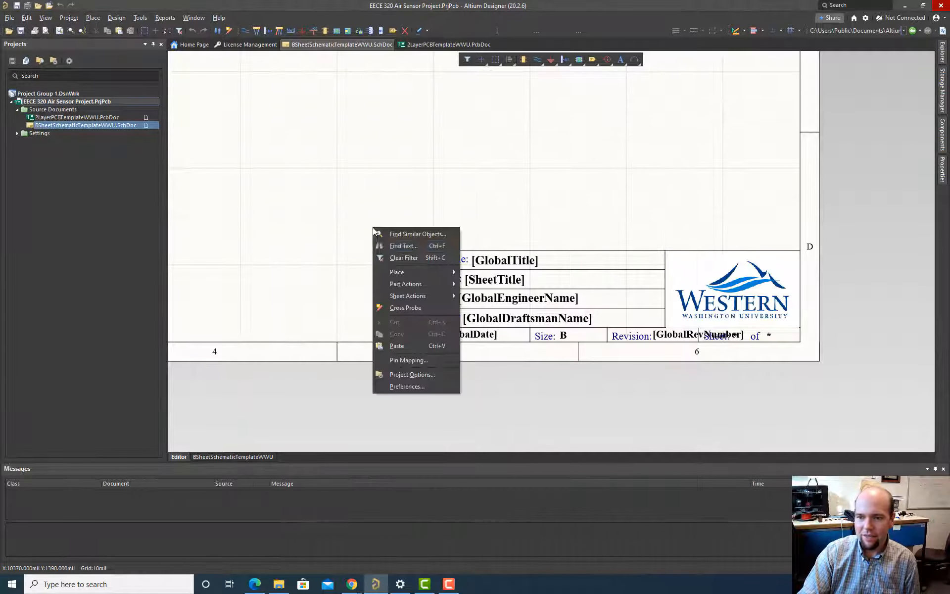
{"action": "left_click", "coordinate": [413, 374]}
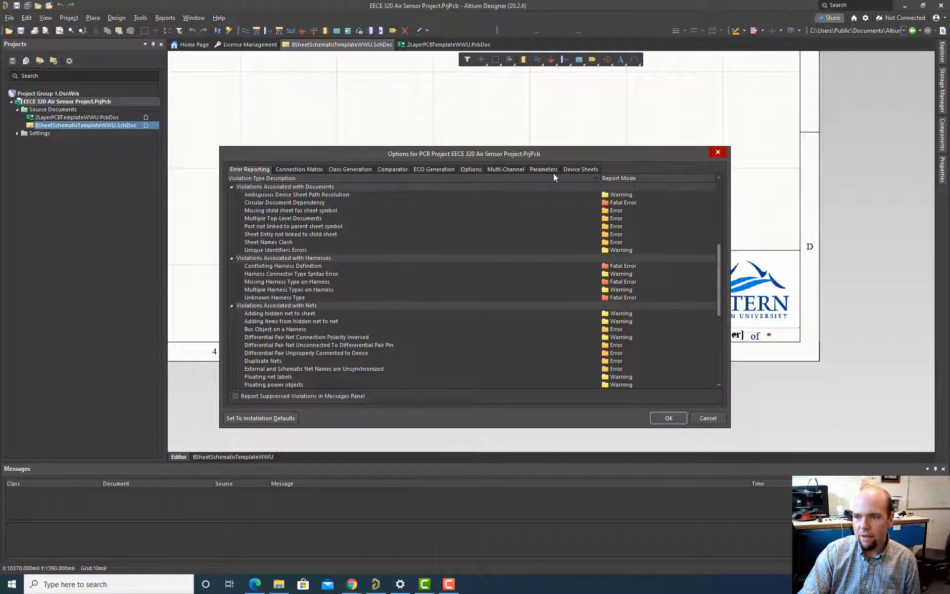
{"action": "left_click", "coordinate": [539, 170]}
{"action": "left_click_drag", "start_coordinate": [444, 156], "coordinate": [788, 249]}
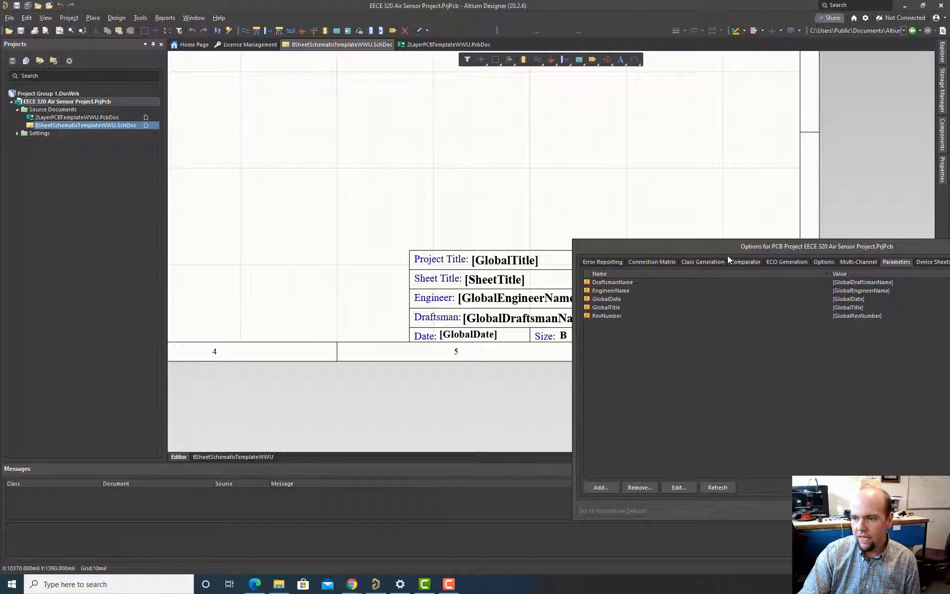
{"action": "left_click_drag", "start_coordinate": [727, 256], "coordinate": [471, 251]}
{"action": "left_click", "coordinate": [815, 246]}
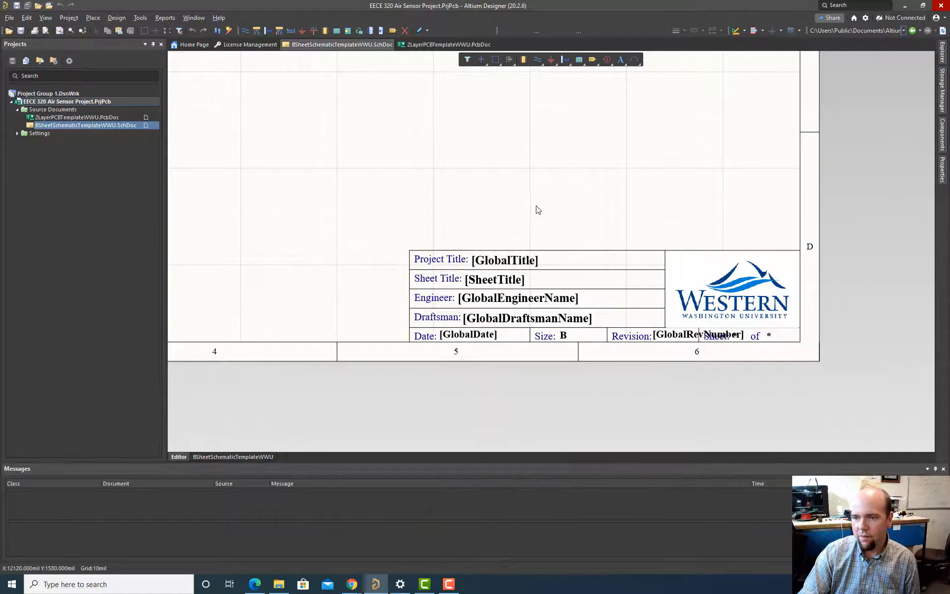
- Open the project options at the project parameters and place the dialog below the title block
{"action": "right_click", "coordinate": [536, 206]}
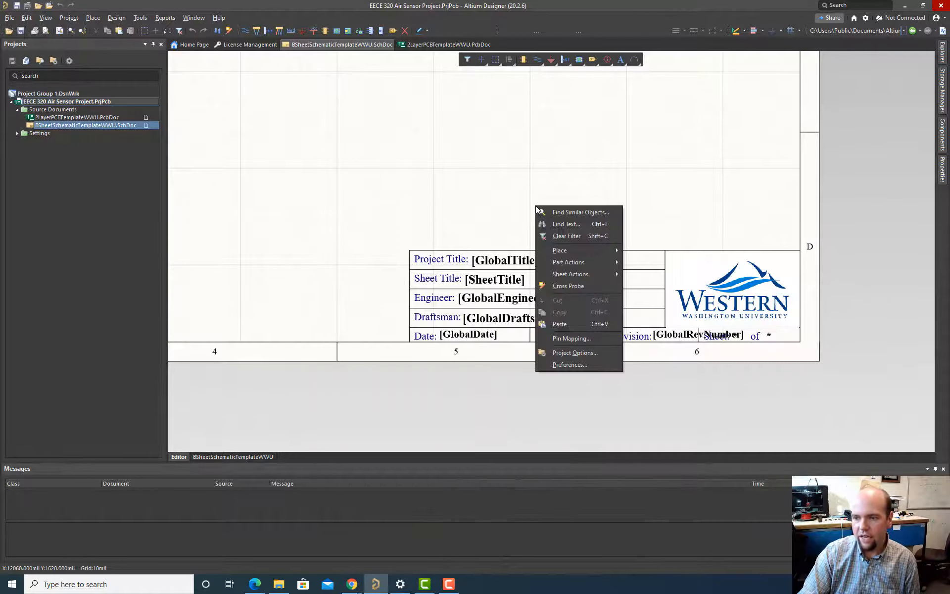
{"action": "left_click", "coordinate": [571, 353]}
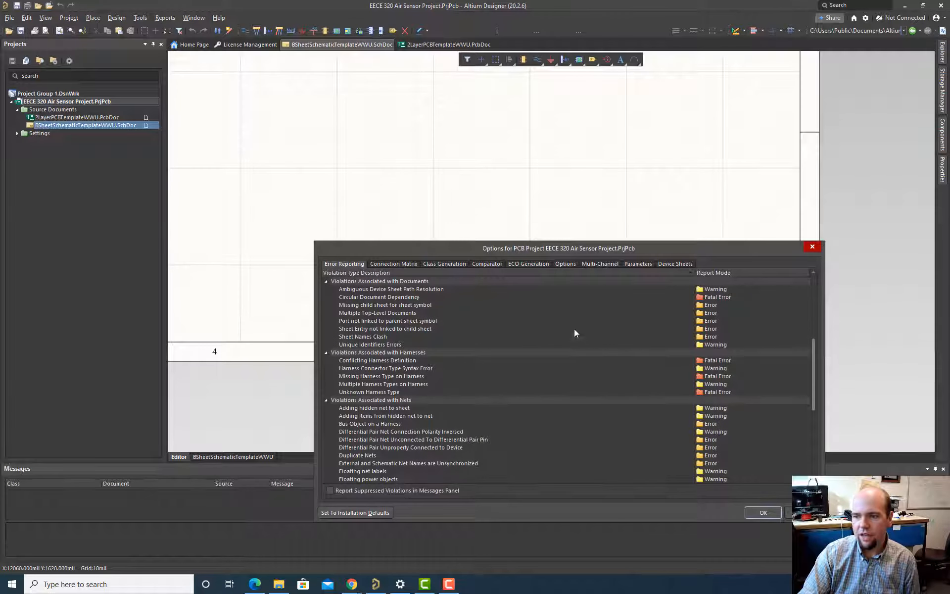
{"action": "left_click", "coordinate": [640, 263]}
{"action": "left_click_drag", "start_coordinate": [505, 249], "coordinate": [453, 372]}
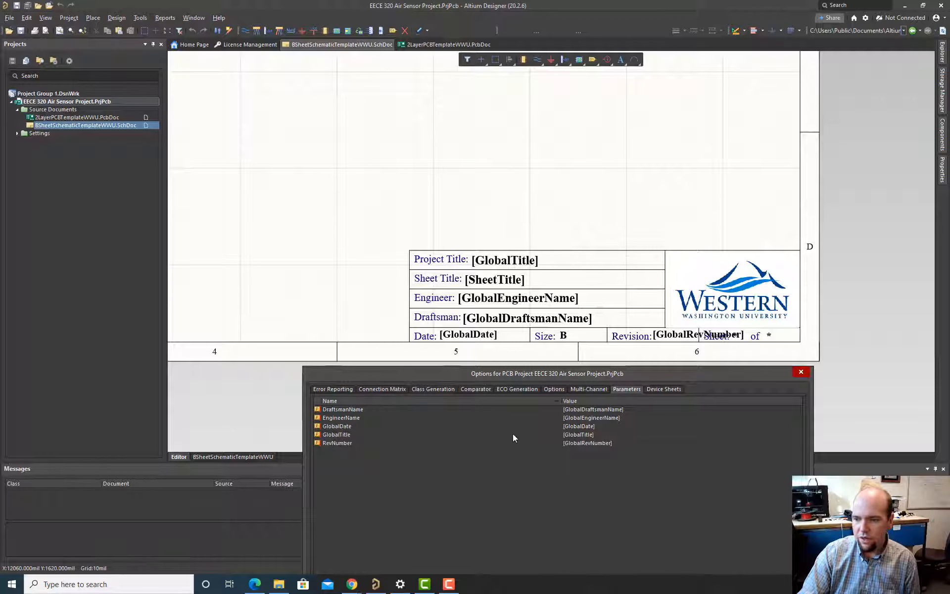
- Set the value of the GlobalTitle project parameter to "EECE320 PCB Air Sensor"
{"action": "left_click", "coordinate": [575, 434]}
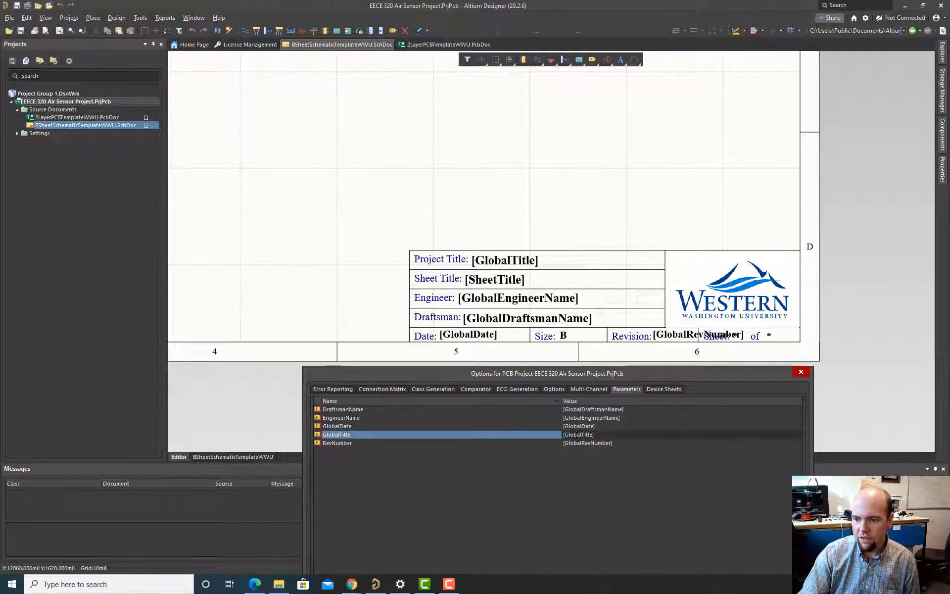
{"action": "left_click", "coordinate": [594, 434]}
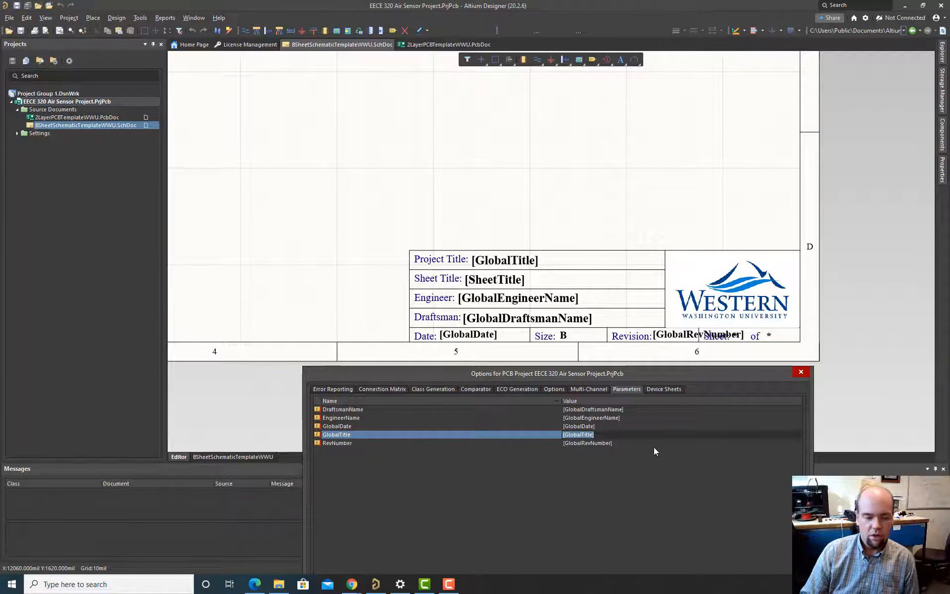
{"action": "type", "text": "EECE"}
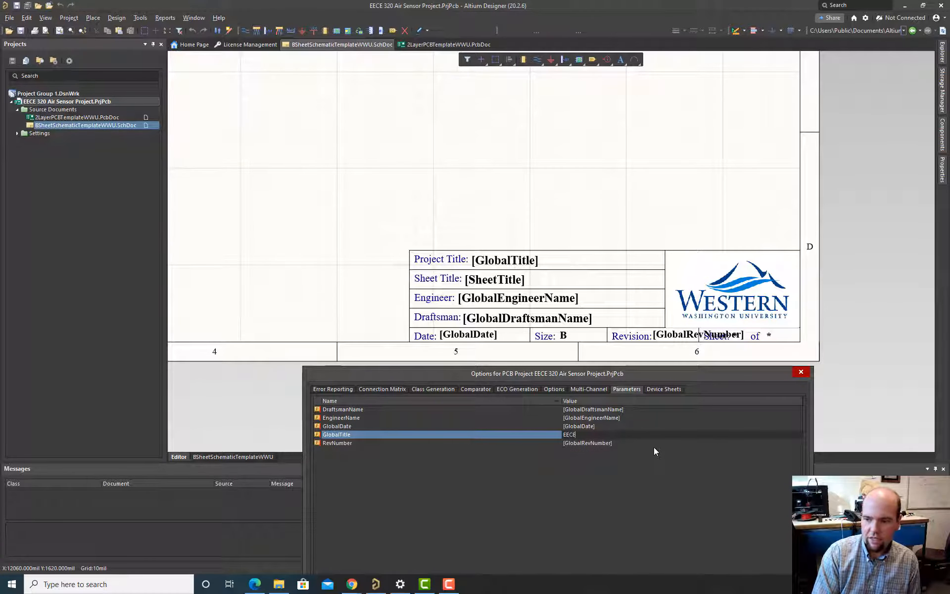
{"action": "type", "text": "320"}
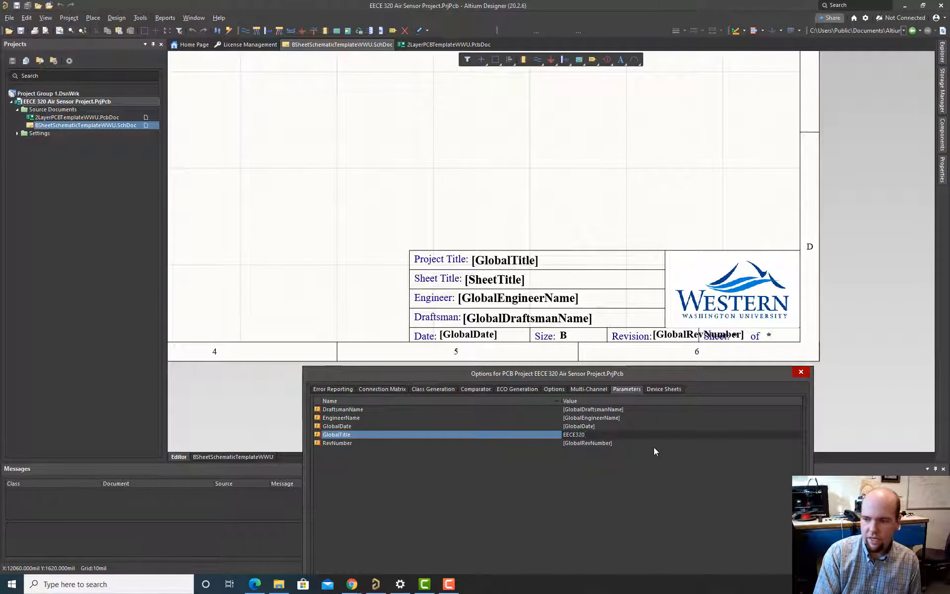
{"action": "type", "text": " PCB F"}
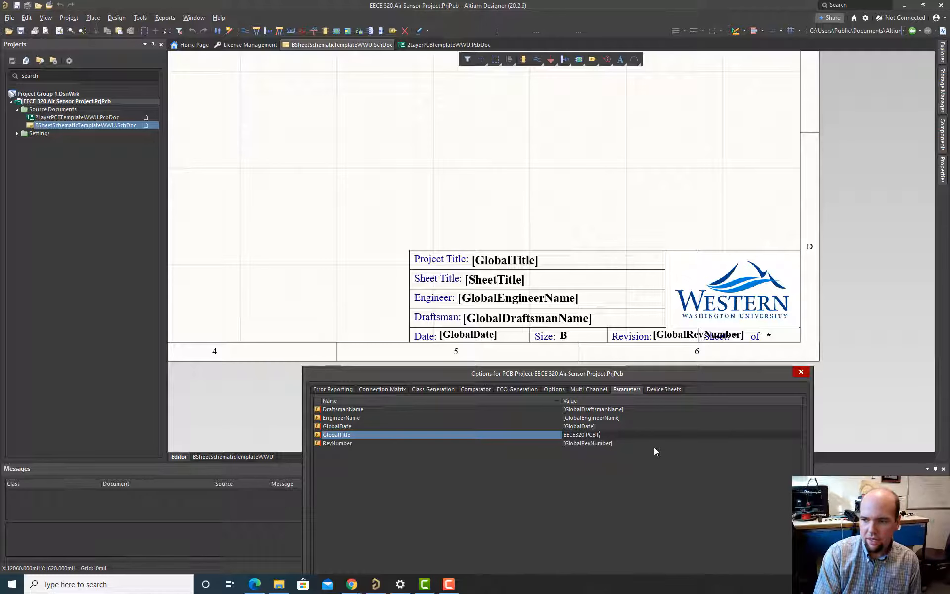
{"action": "type", "text": " AIR SENS"}
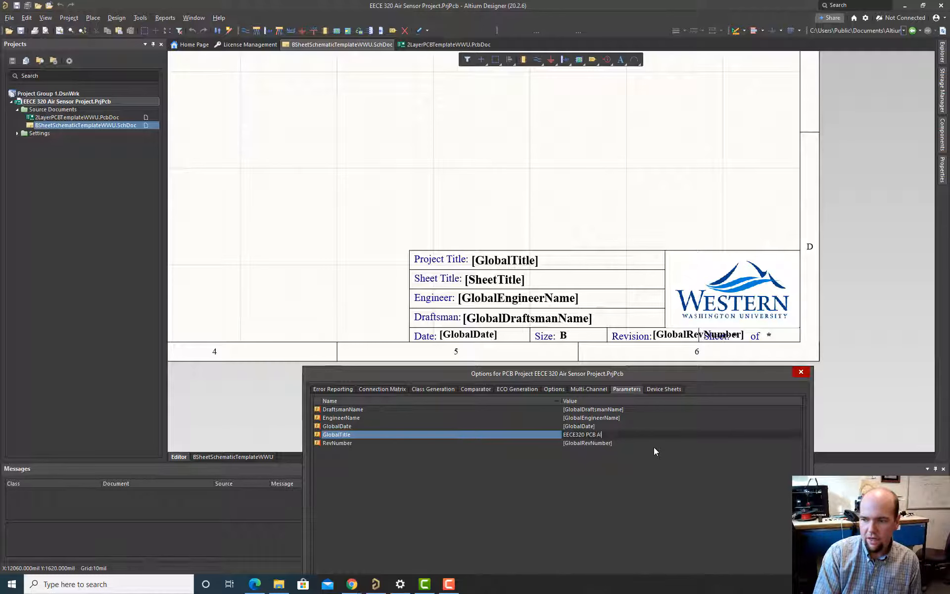
{"action": "key", "text": "BackSpace"}
{"action": "key", "text": "BackSpace"}
{"action": "key", "text": "BackSpace"}
{"action": "key", "text": "BackSpace"}
{"action": "key", "text": "BackSpace"}
{"action": "key", "text": "BackSpace"}
{"action": "key", "text": "BackSpace"}
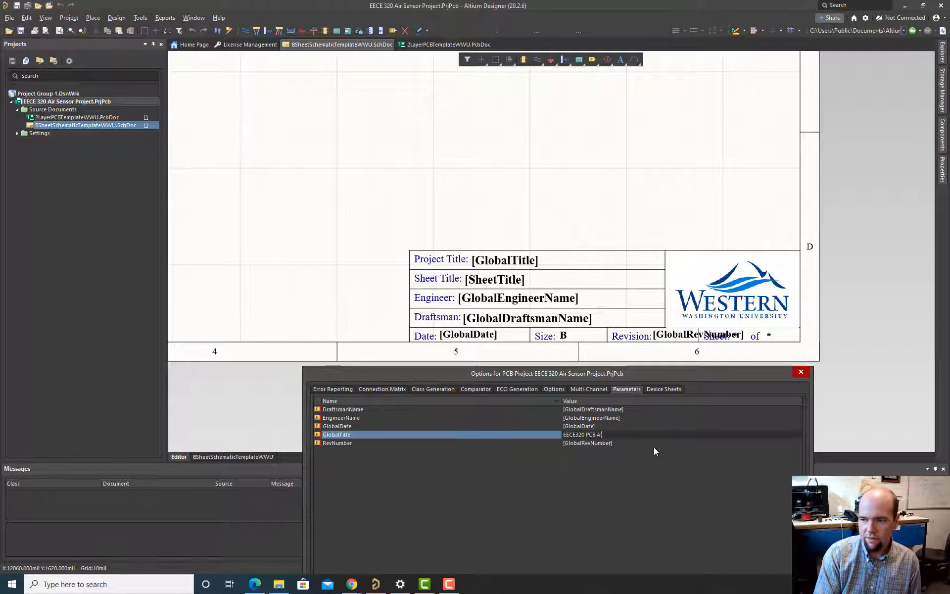
{"action": "type", "text": "ir Sensor"}
{"action": "key", "text": "Return"}
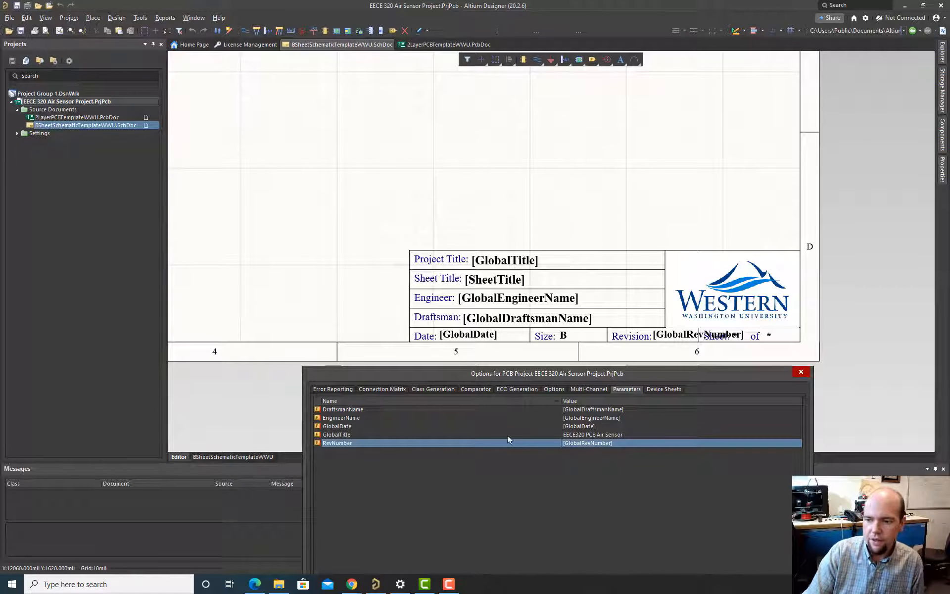
{"action": "right_click", "coordinate": [592, 442]}
{"action": "left_click", "coordinate": [610, 448]}
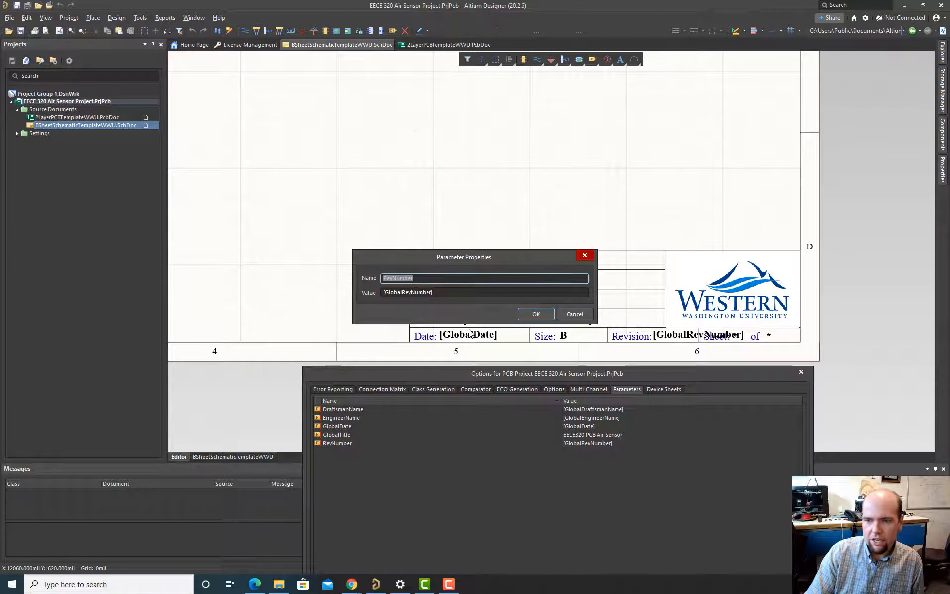
{"action": "type", "text": "1."}
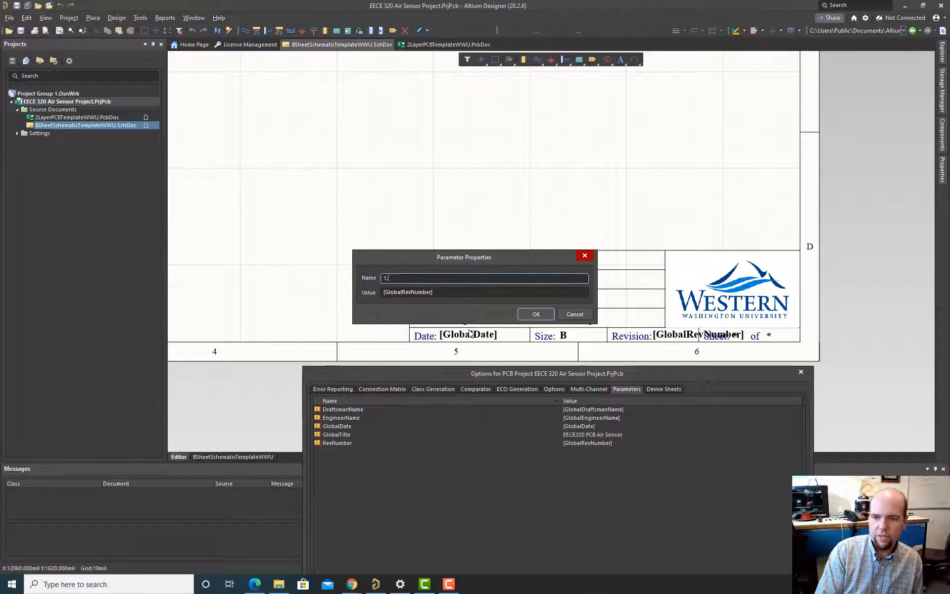
{"action": "type", "text": "0."}
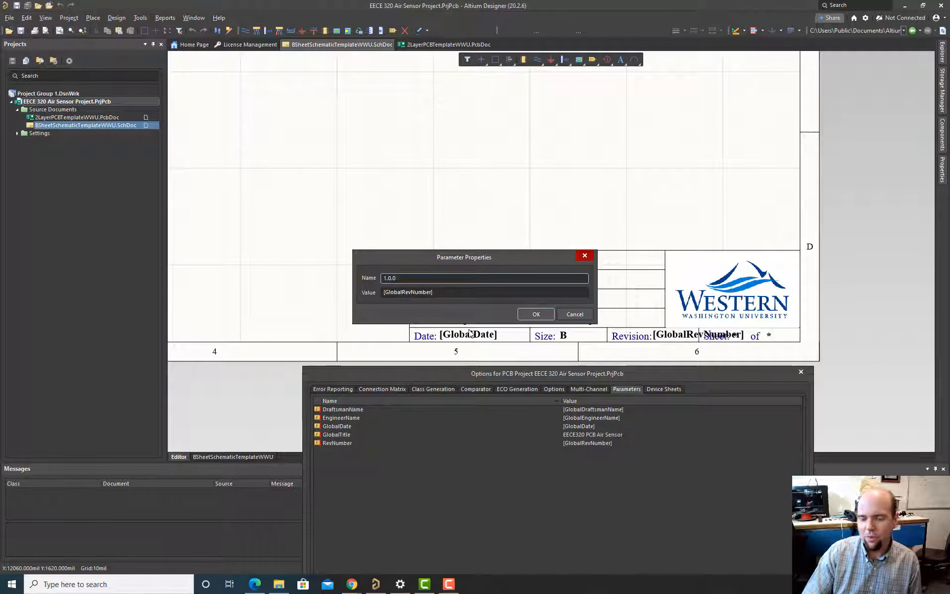
{"action": "type", "text": "1"}
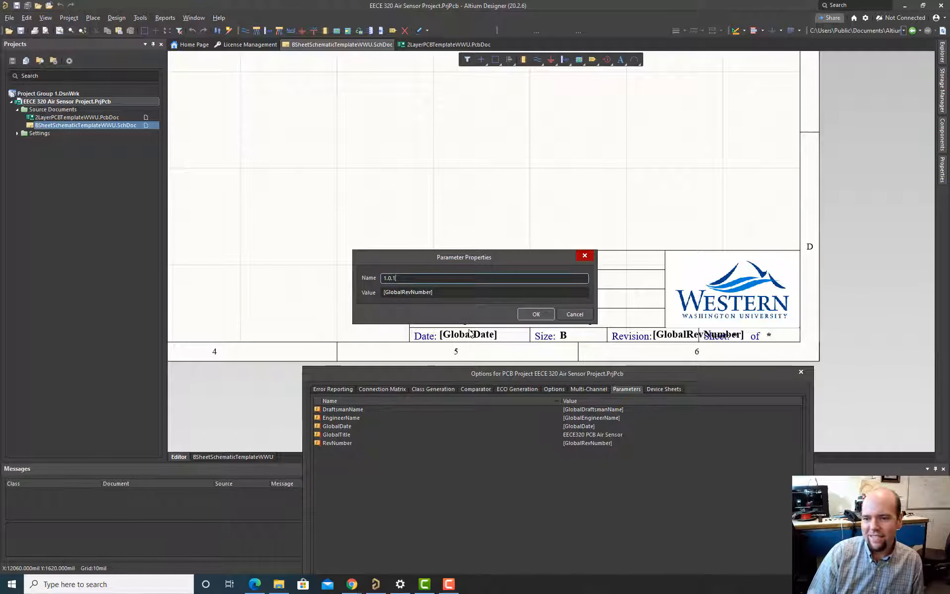
{"action": "left_click", "coordinate": [576, 313]}
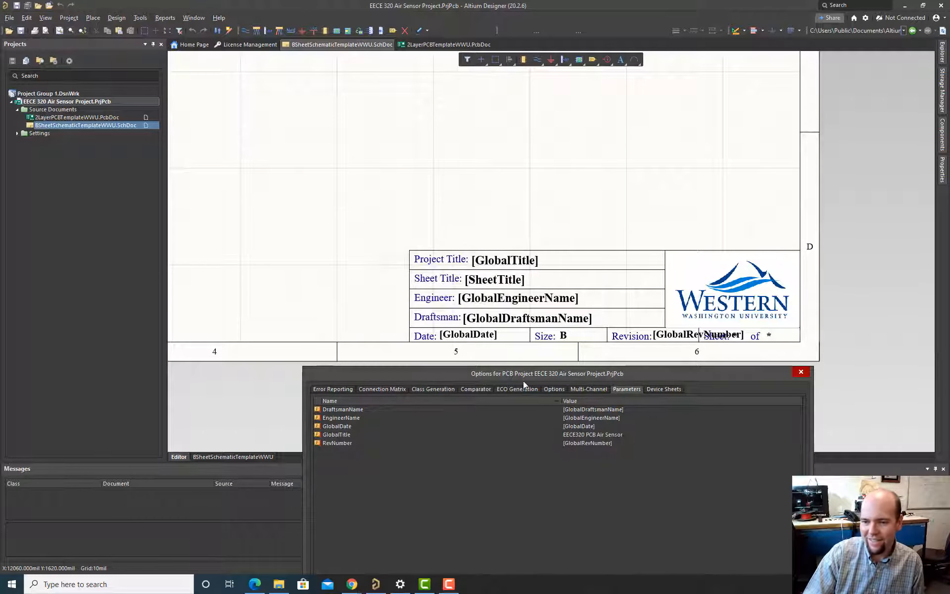
- Set the value of the RevNumber project parameter to 6.5.13
{"action": "double_click", "coordinate": [592, 443]}
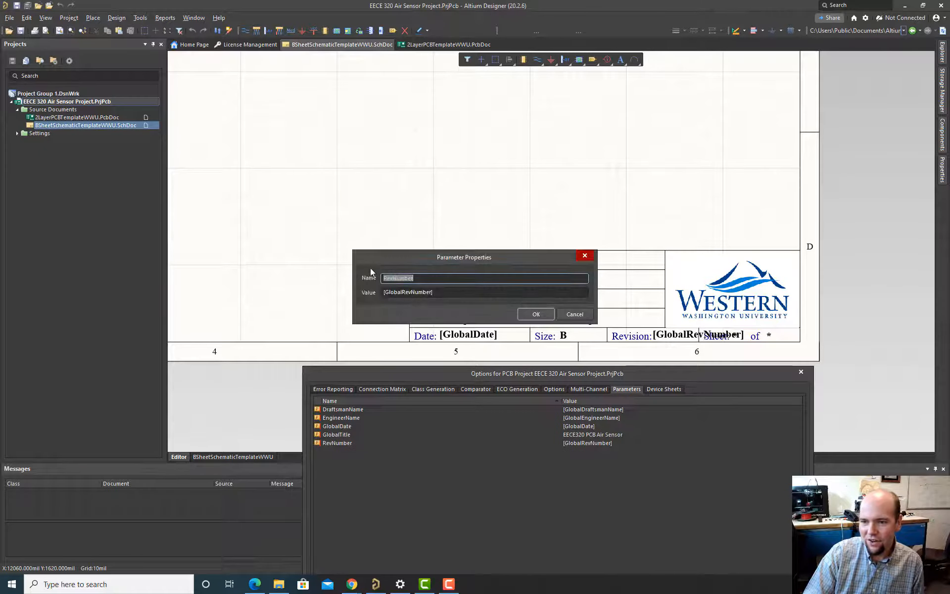
{"action": "left_click", "coordinate": [427, 292]}
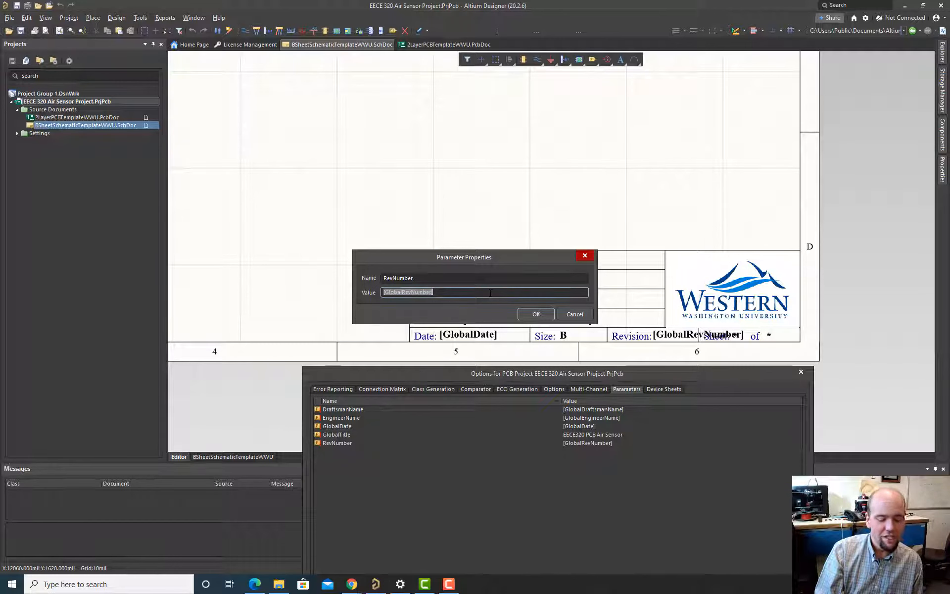
{"action": "type", "text": "6."}
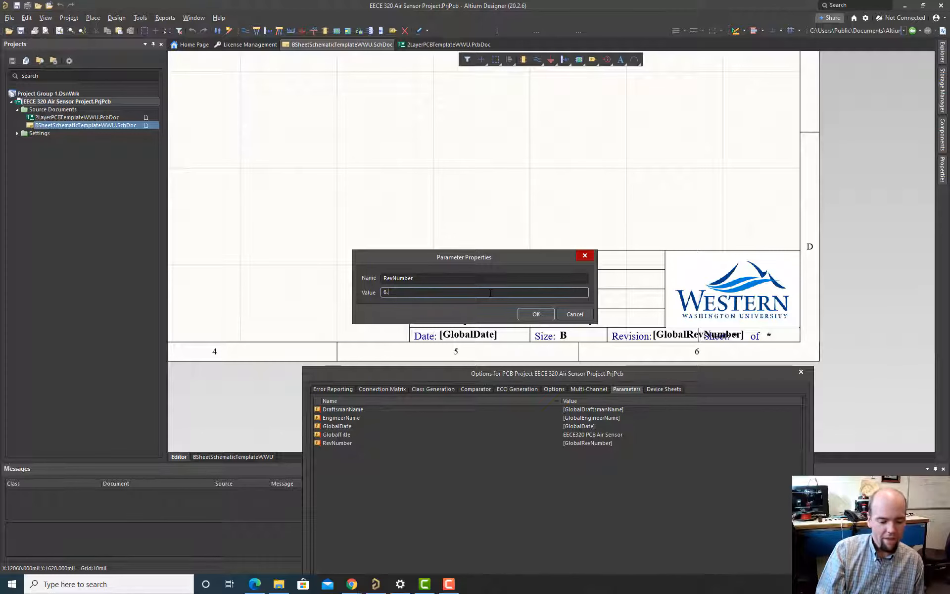
{"action": "type", "text": "5.13"}
{"action": "key", "text": "Return"}
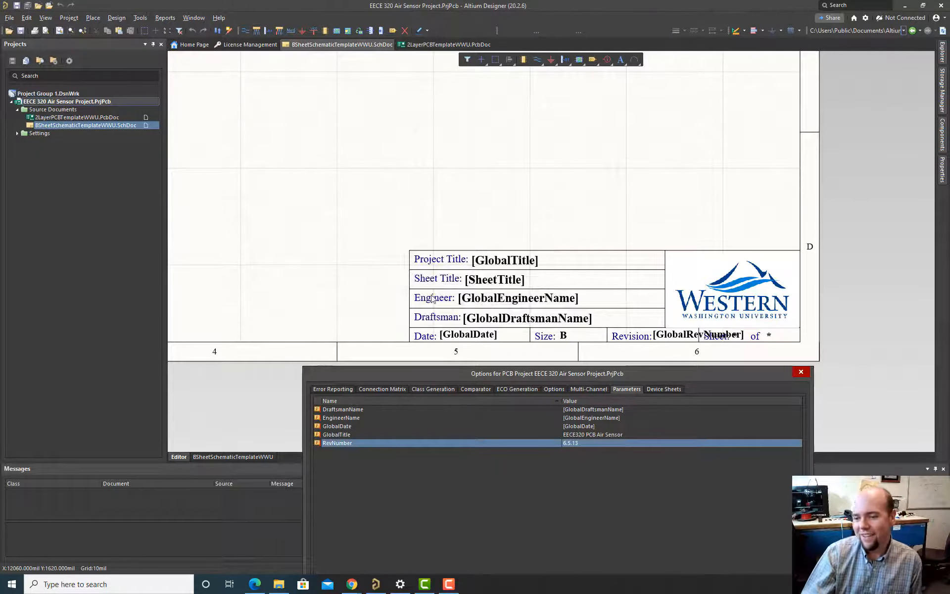
- Set the value of the GlobalDate project parameter to 10/30/2020
{"action": "double_click", "coordinate": [574, 425]}
{"action": "key", "text": "Tab"}
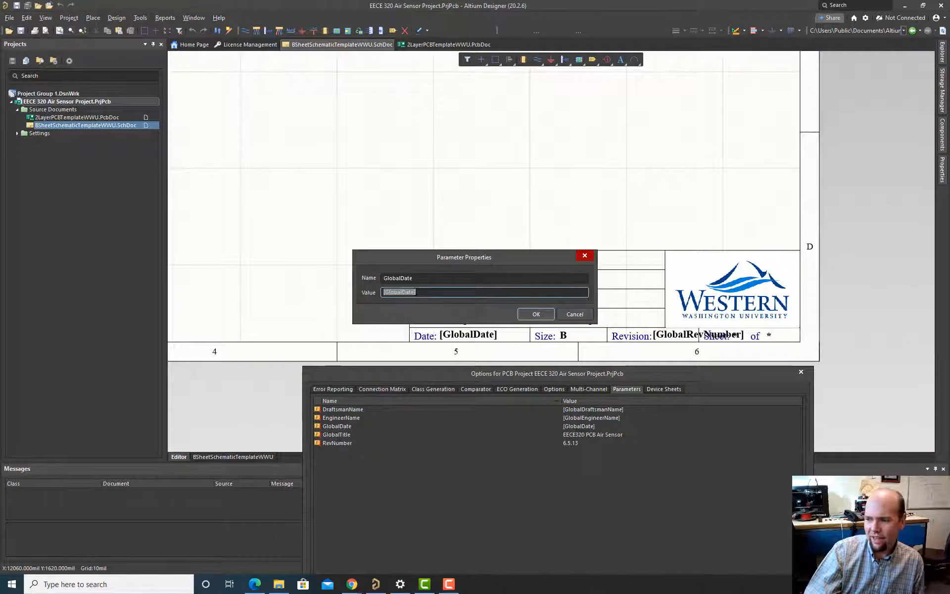
{"action": "type", "text": "10/30/20"}
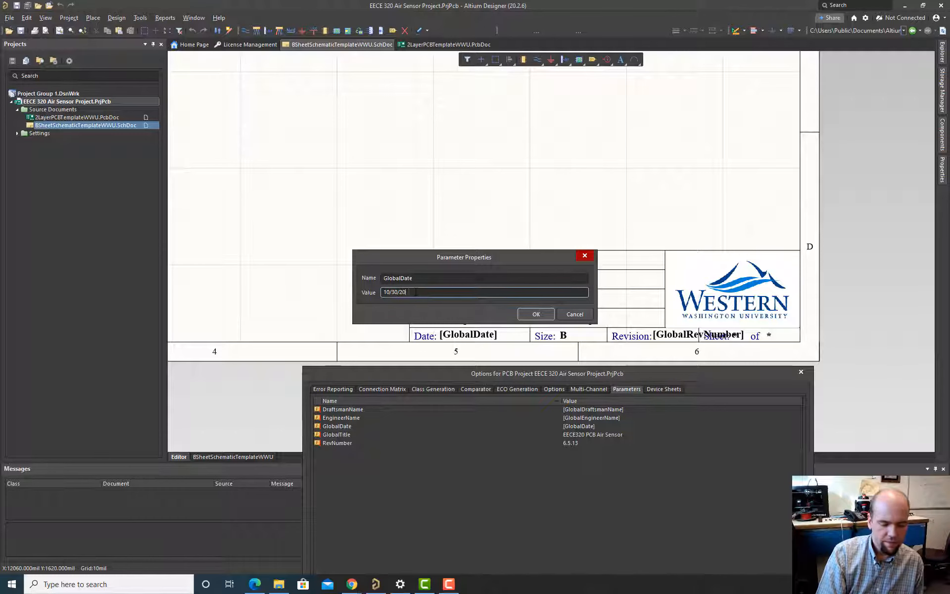
{"action": "type", "text": "20"}
{"action": "key", "text": "Return"}
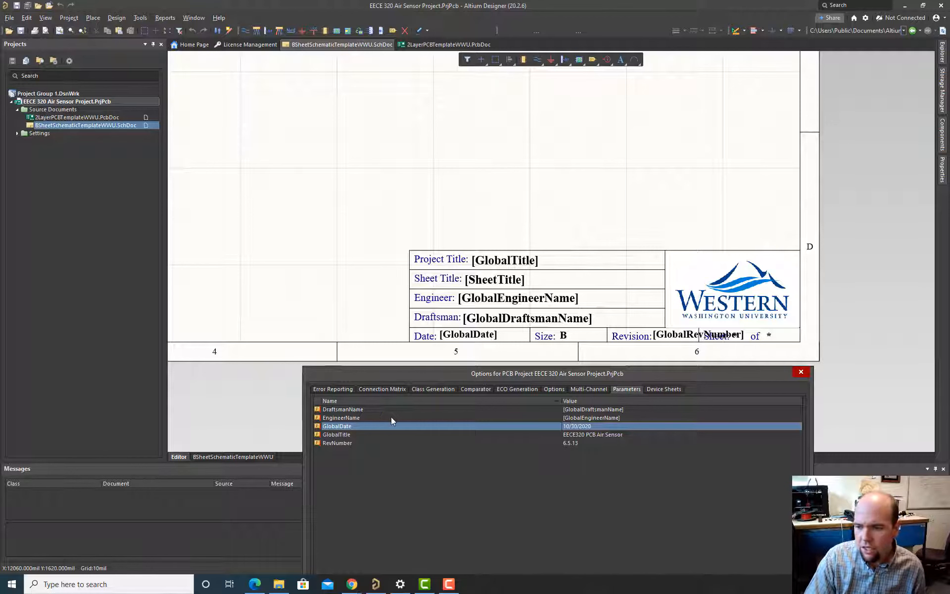
- Enter the engineer's full name as the value of both the EngineerName and DraftsmanName project parameters
{"action": "double_click", "coordinate": [590, 417]}
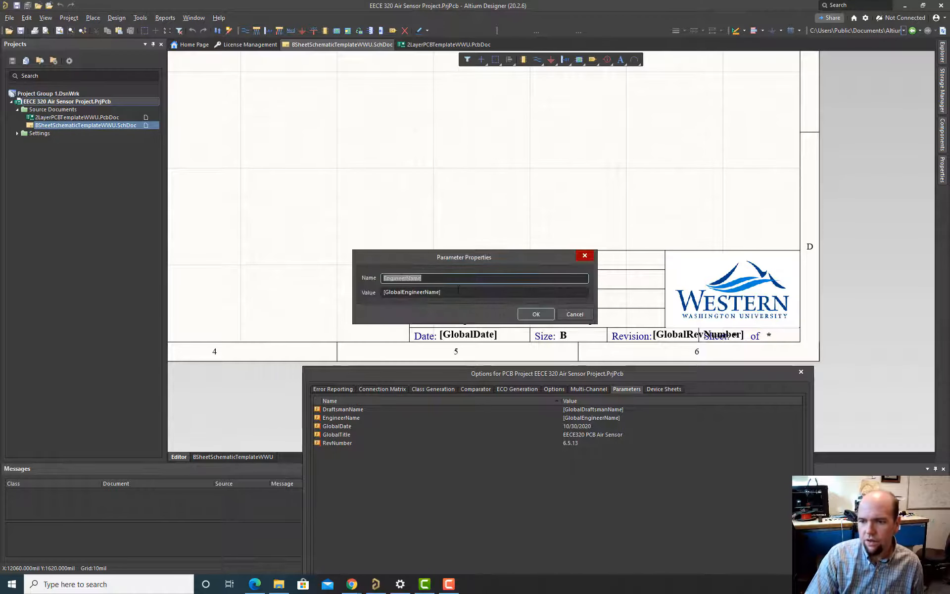
{"action": "key", "text": "Tab"}
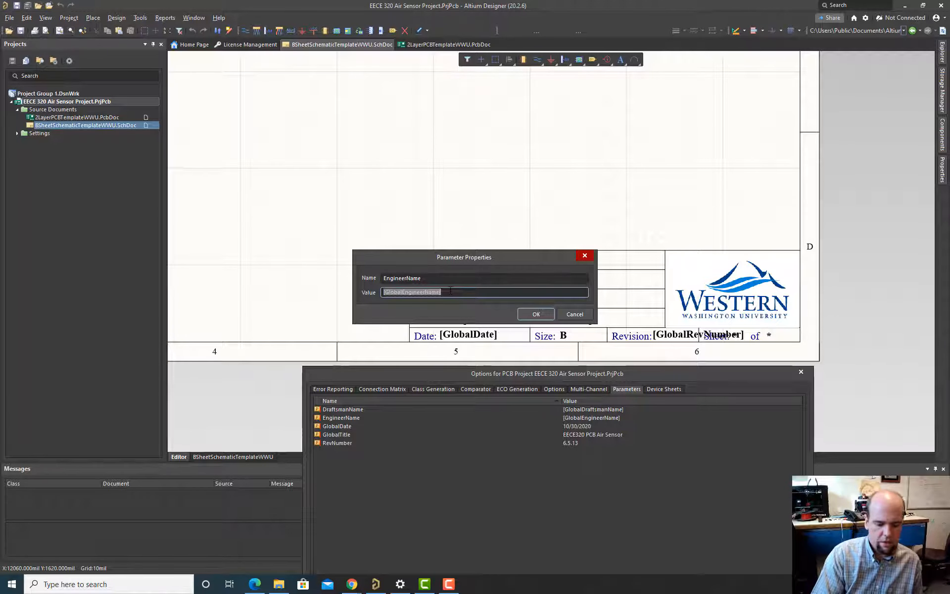
{"action": "type", "text": "John Lund"}
{"action": "key", "text": "Return"}
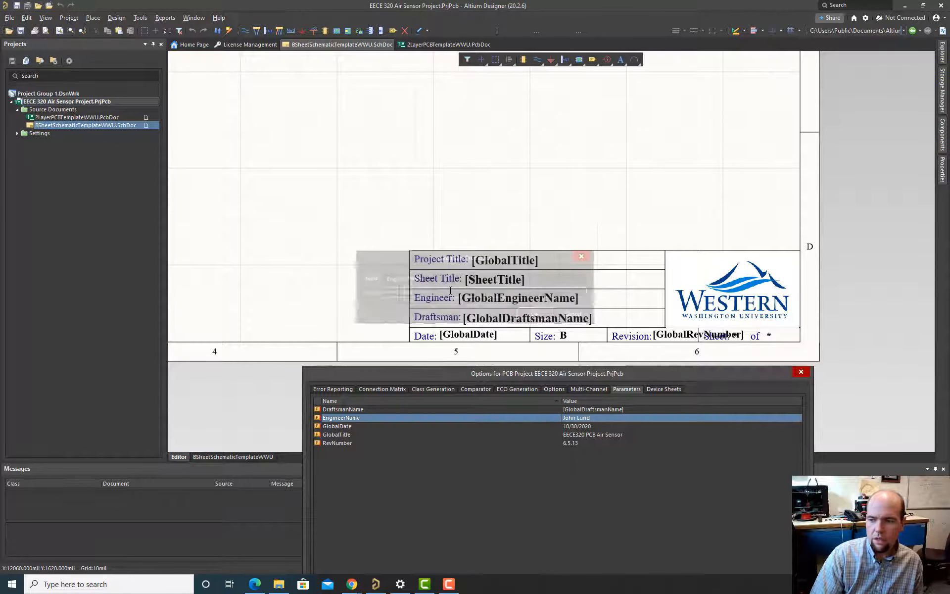
{"action": "double_click", "coordinate": [584, 410]}
{"action": "key", "text": "Tab"}
{"action": "type", "text": "John Lund"}
{"action": "key", "text": "Return"}
- Bring the whole project options dialog into view and apply the edited project parameters to the title block
{"action": "left_click_drag", "start_coordinate": [504, 369], "coordinate": [496, 206]}
{"action": "left_click", "coordinate": [664, 226]}
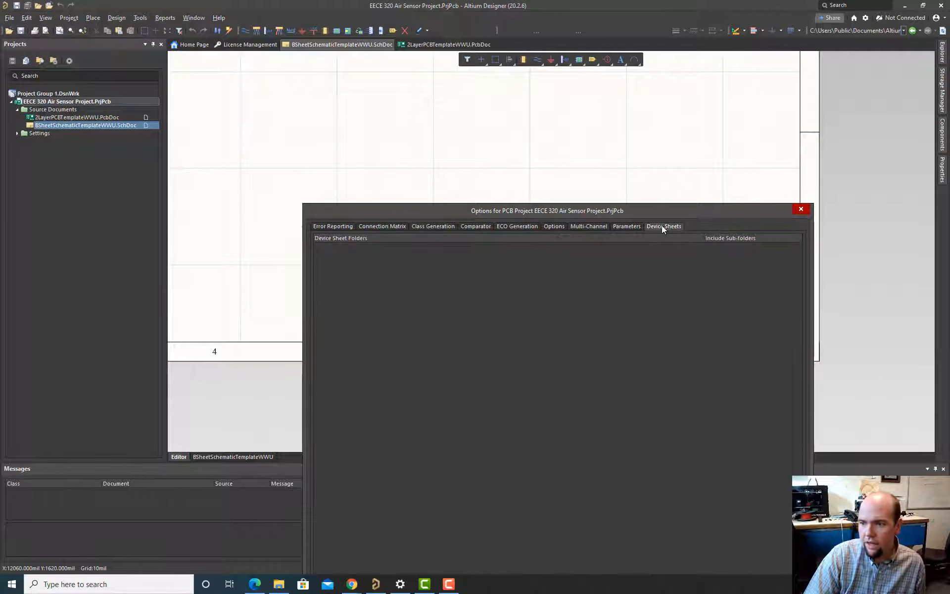
{"action": "left_click", "coordinate": [627, 226]}
{"action": "left_click_drag", "start_coordinate": [627, 211], "coordinate": [561, 136]}
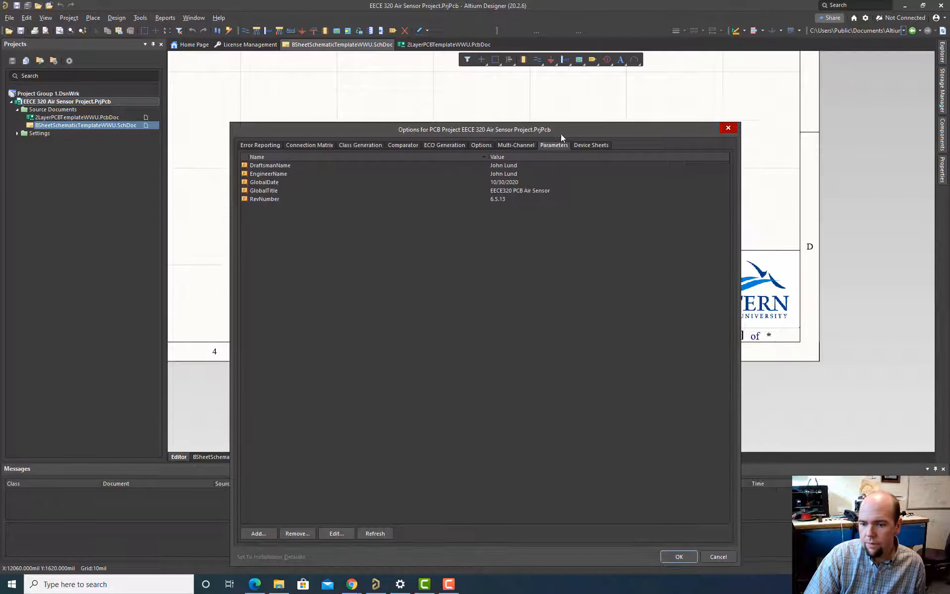
{"action": "left_click", "coordinate": [678, 555]}
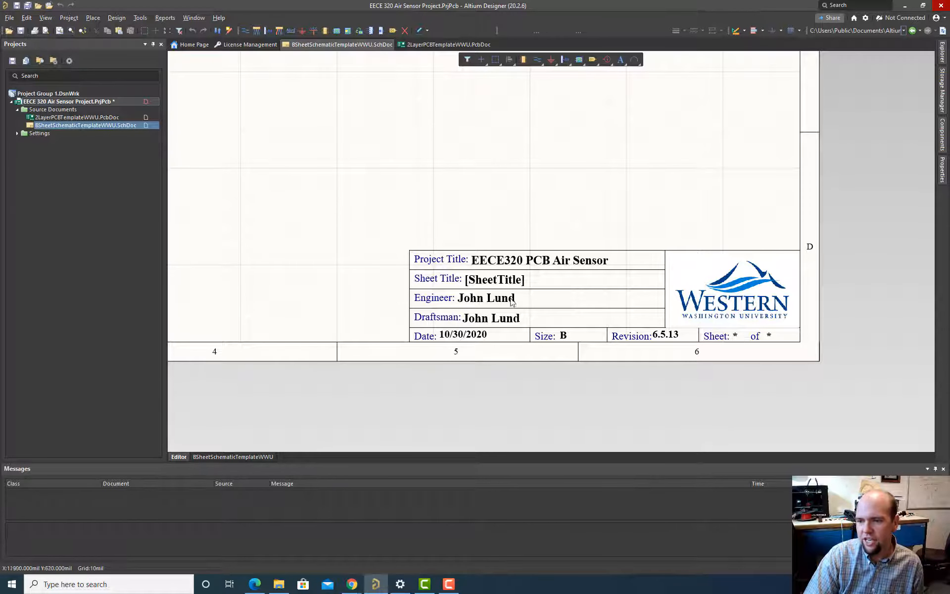
- Open the schematic sheet's document parameters and locate the Title and sheet number entries
{"action": "right_click", "coordinate": [499, 219]}
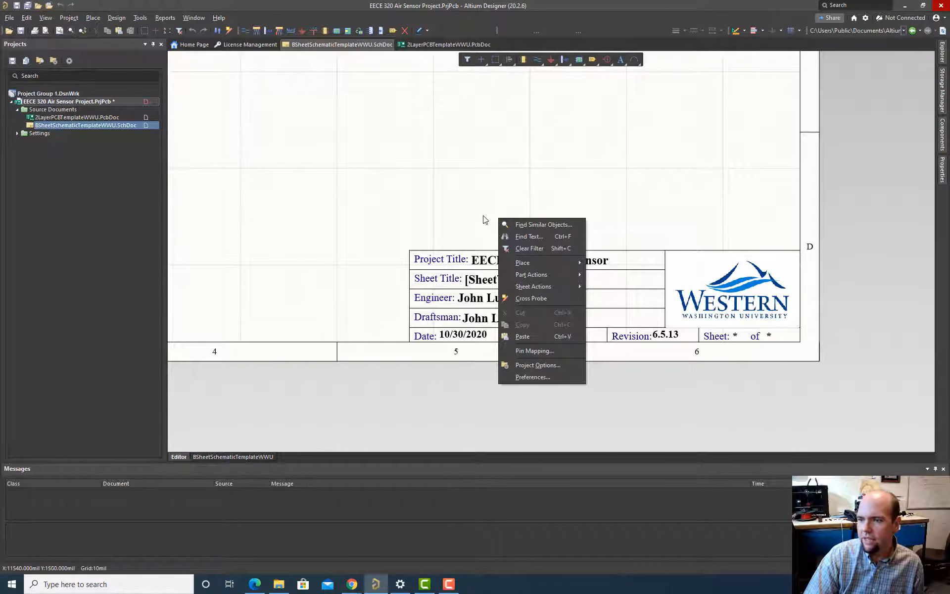
{"action": "left_click", "coordinate": [943, 175]}
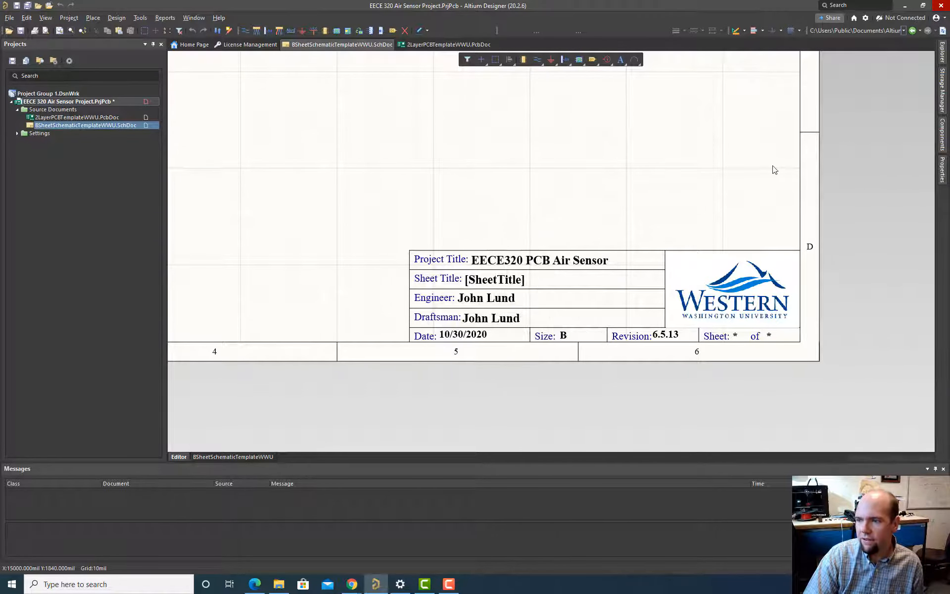
{"action": "left_click", "coordinate": [944, 178]}
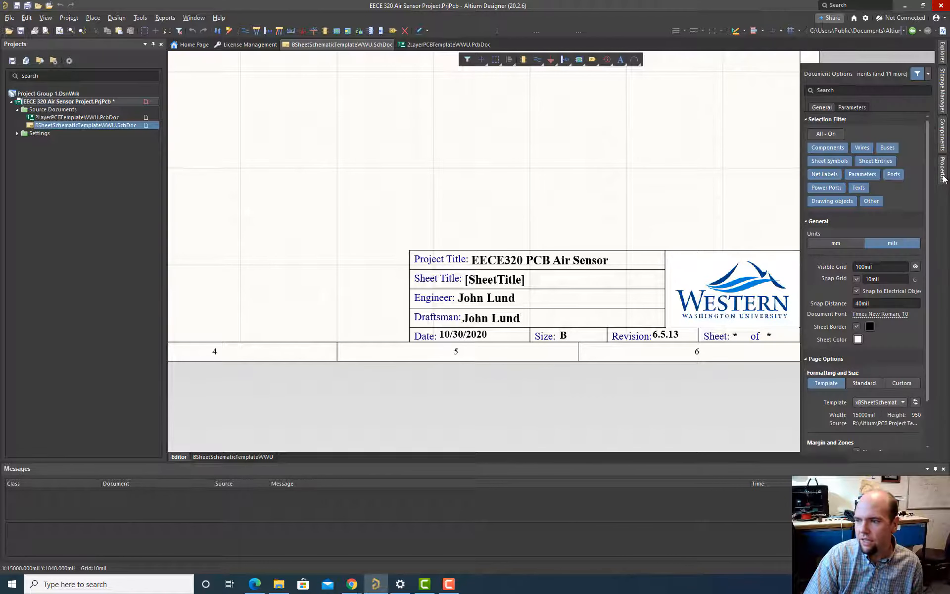
{"action": "left_click", "coordinate": [850, 108]}
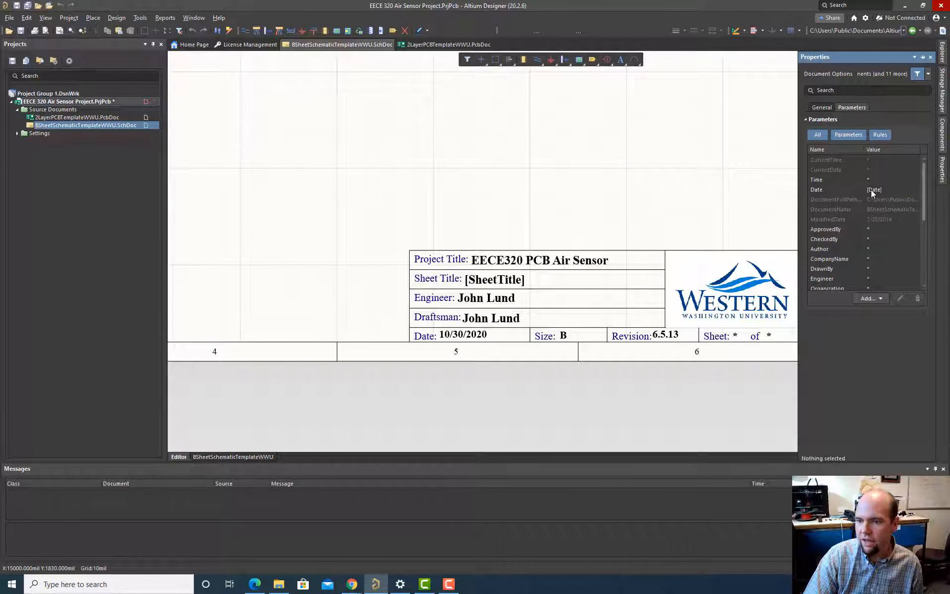
{"action": "scroll", "coordinate": [873, 195], "scroll_direction": "down", "scroll_amount": 3}
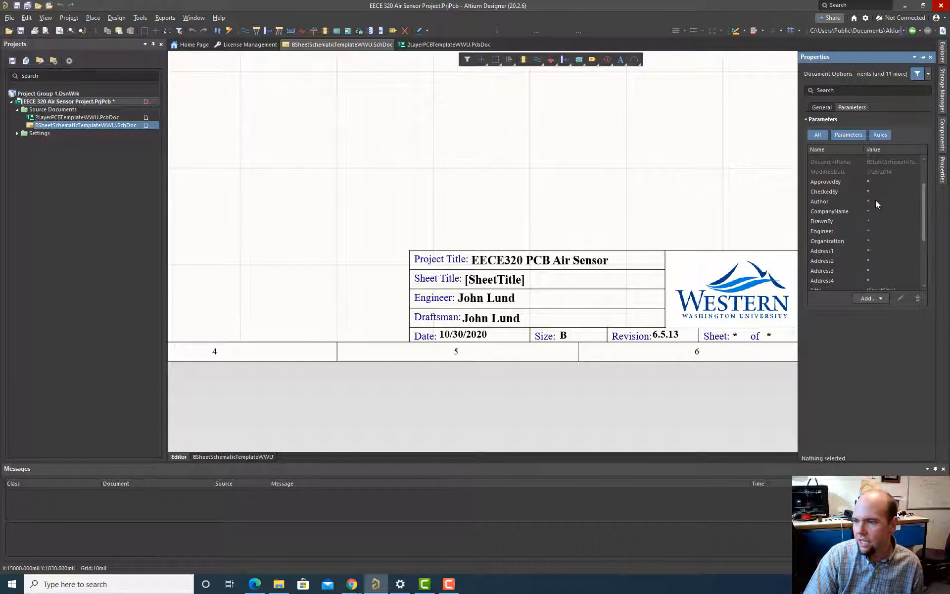
{"action": "scroll", "coordinate": [875, 200], "scroll_direction": "down", "scroll_amount": 3}
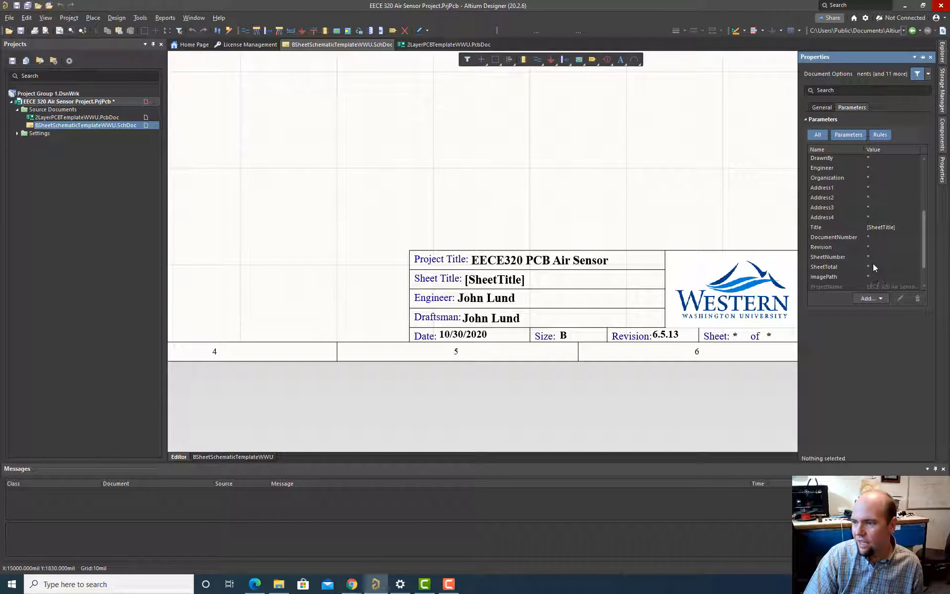
- Set the sheet's Title parameter to "Unified Design"
{"action": "double_click", "coordinate": [883, 227]}
{"action": "left_click", "coordinate": [897, 227]}
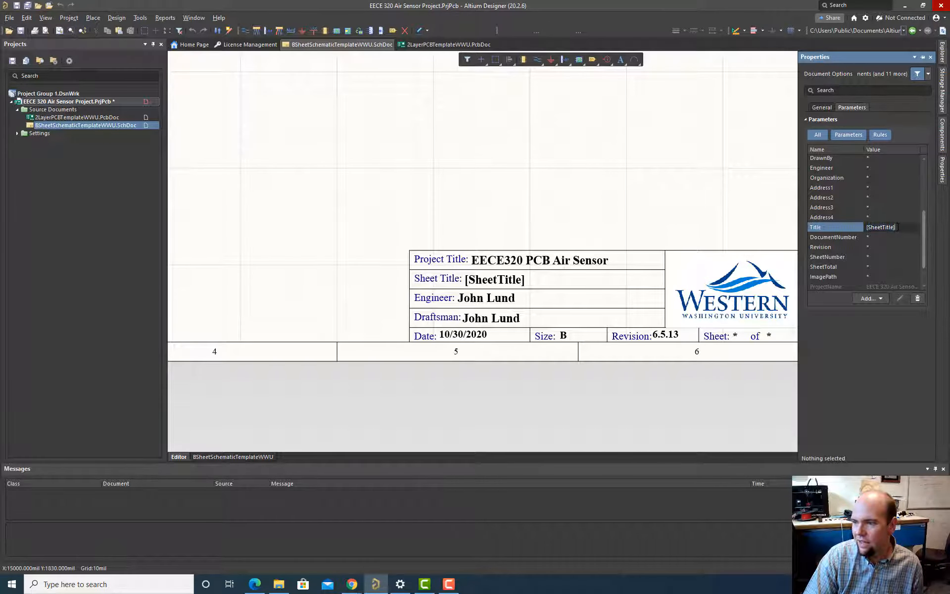
{"action": "key", "text": "ctrl+a"}
{"action": "type", "text": "U"}
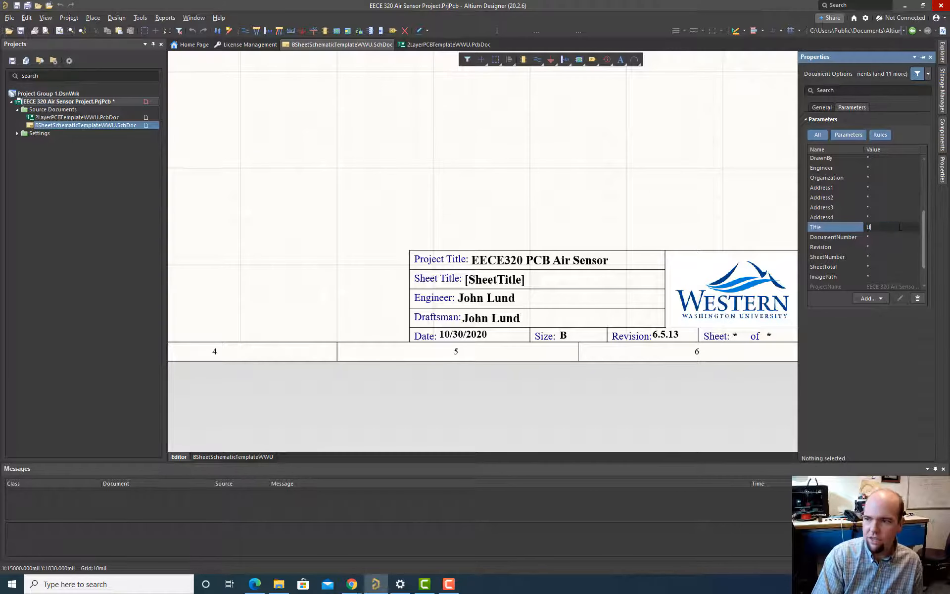
{"action": "type", "text": "nifed"}
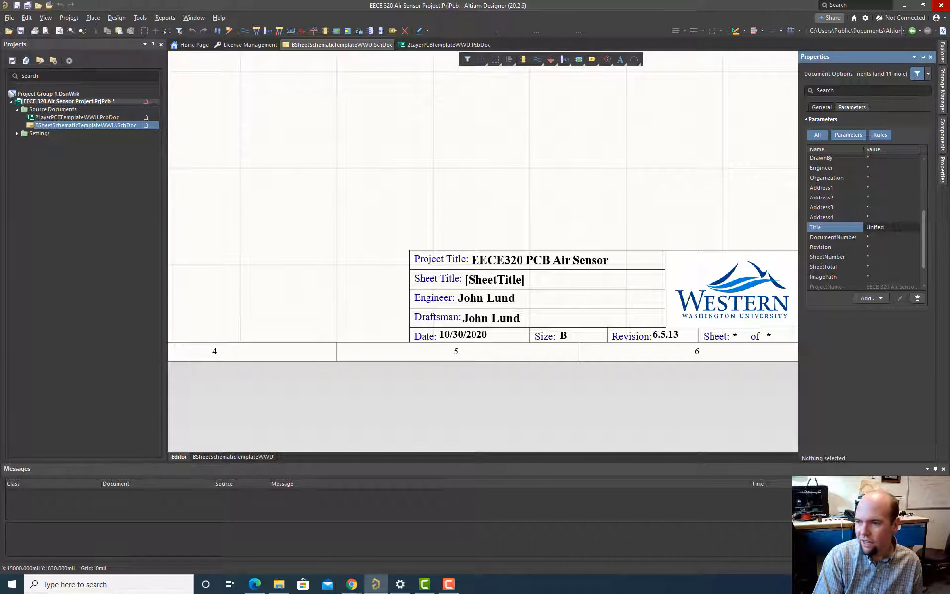
{"action": "key", "text": "BackSpace"}
{"action": "key", "text": "BackSpace"}
{"action": "key", "text": "BackSpace"}
{"action": "type", "text": "t"}
{"action": "type", "text": "ed Design"}
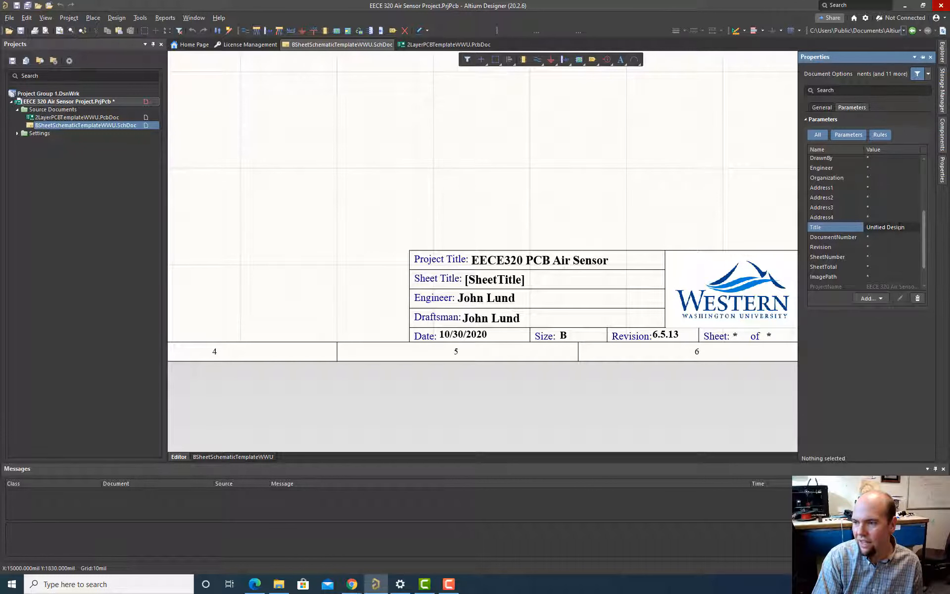
{"action": "key", "text": "Return"}
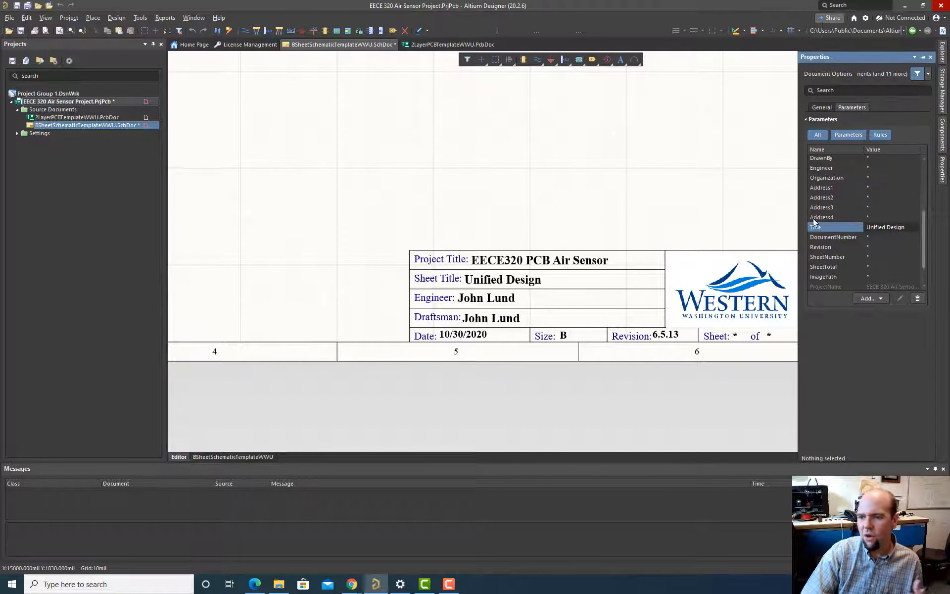
- Set both the SheetNumber and SheetTotal document parameters to 1
{"action": "left_click", "coordinate": [877, 256]}
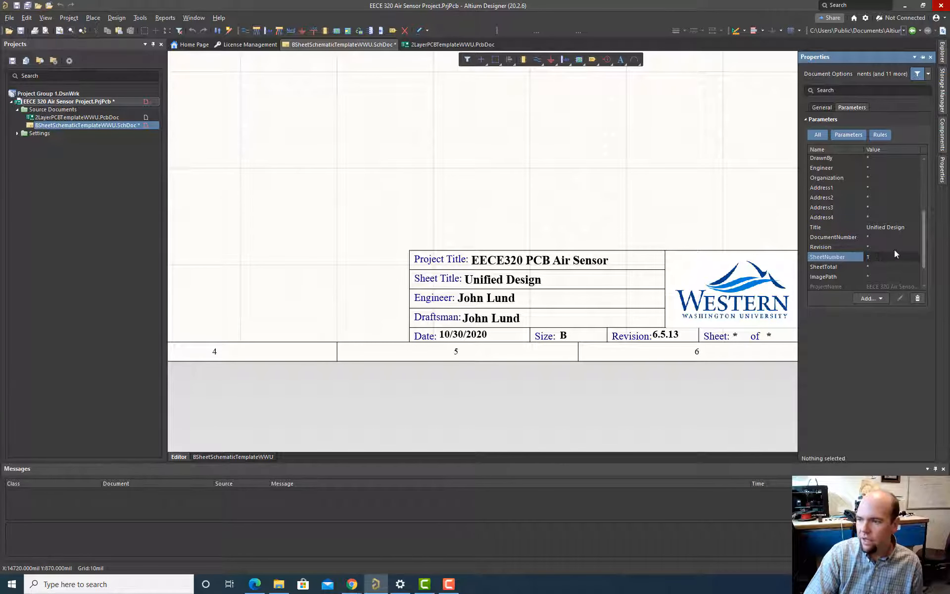
{"action": "left_click", "coordinate": [894, 248]}
{"action": "left_click", "coordinate": [877, 258]}
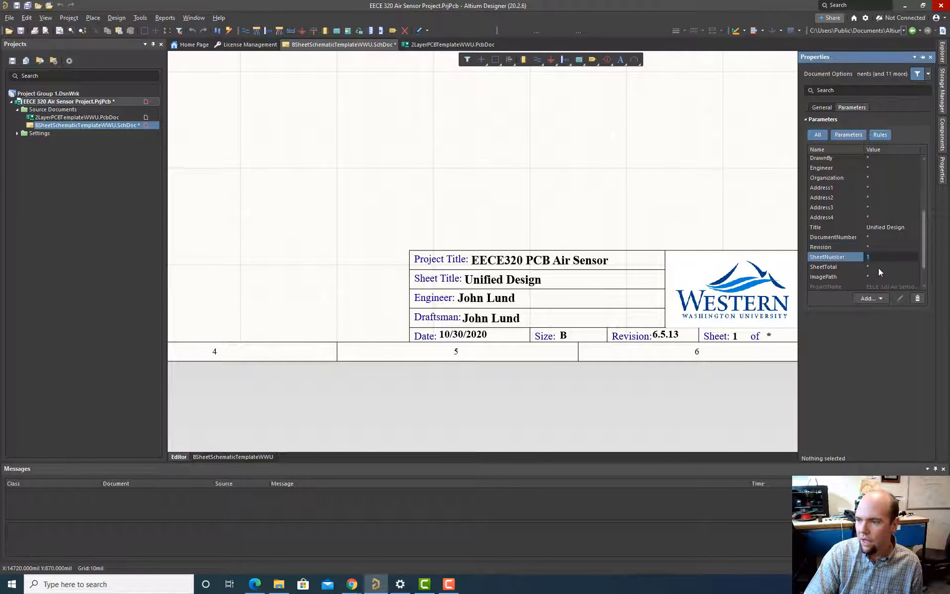
{"action": "left_click", "coordinate": [879, 267]}
{"action": "left_click", "coordinate": [885, 252]}
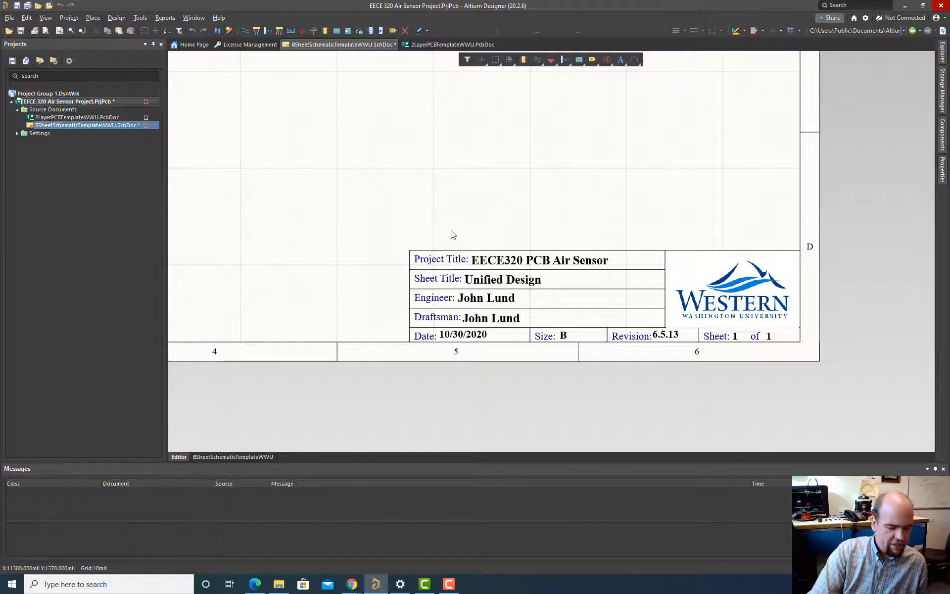
- Look over the entire schematic sheet, including the filled-in title block
{"action": "scroll", "coordinate": [396, 194], "scroll_direction": "down", "scroll_amount": 2, "text": "ctrl"}
{"action": "scroll", "coordinate": [397, 194], "scroll_direction": "down", "scroll_amount": 1, "text": "ctrl"}
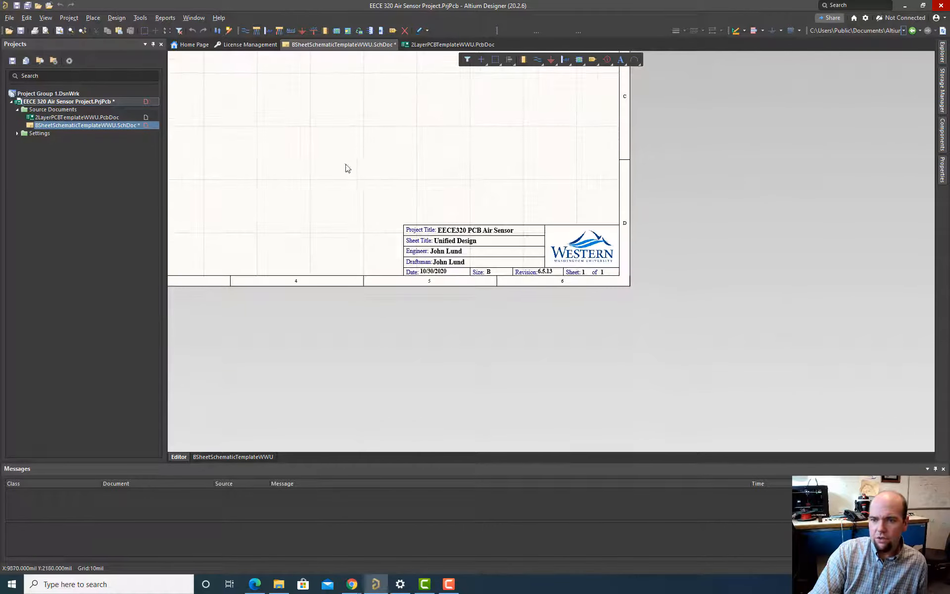
{"action": "right_click_drag", "start_coordinate": [345, 167], "coordinate": [506, 273]}
{"action": "right_click_drag", "start_coordinate": [366, 188], "coordinate": [459, 299]}
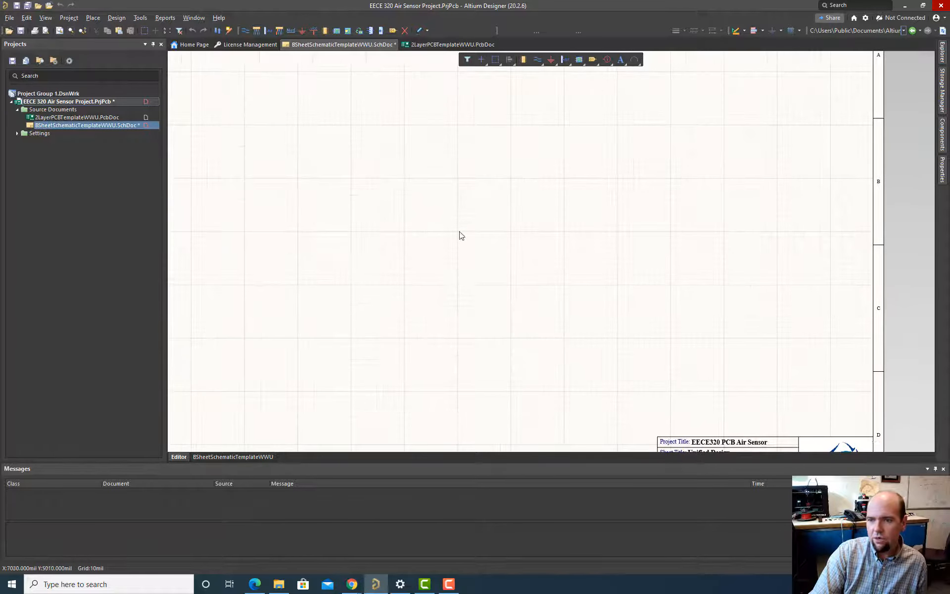
{"action": "scroll", "coordinate": [459, 233], "scroll_direction": "down", "scroll_amount": 6, "text": "ctrl"}
{"action": "scroll", "coordinate": [459, 234], "scroll_direction": "up", "scroll_amount": 3, "text": "ctrl"}
{"action": "scroll", "coordinate": [459, 234], "scroll_direction": "down", "scroll_amount": 2, "text": "ctrl"}
{"action": "right_click_drag", "start_coordinate": [456, 218], "coordinate": [475, 249]}
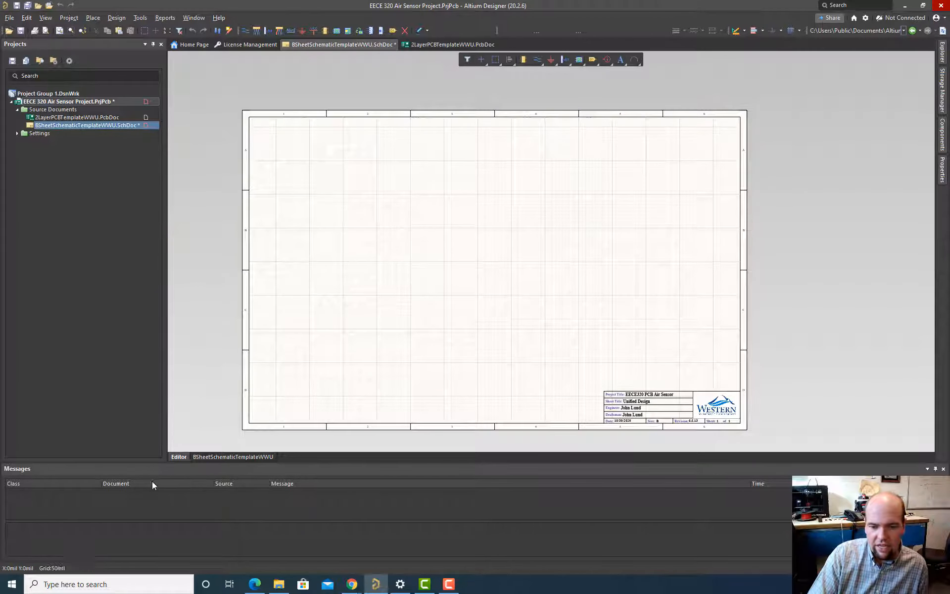
- Cycle the schematic snap grid and set it to 100 mil
{"action": "key", "text": "g"}
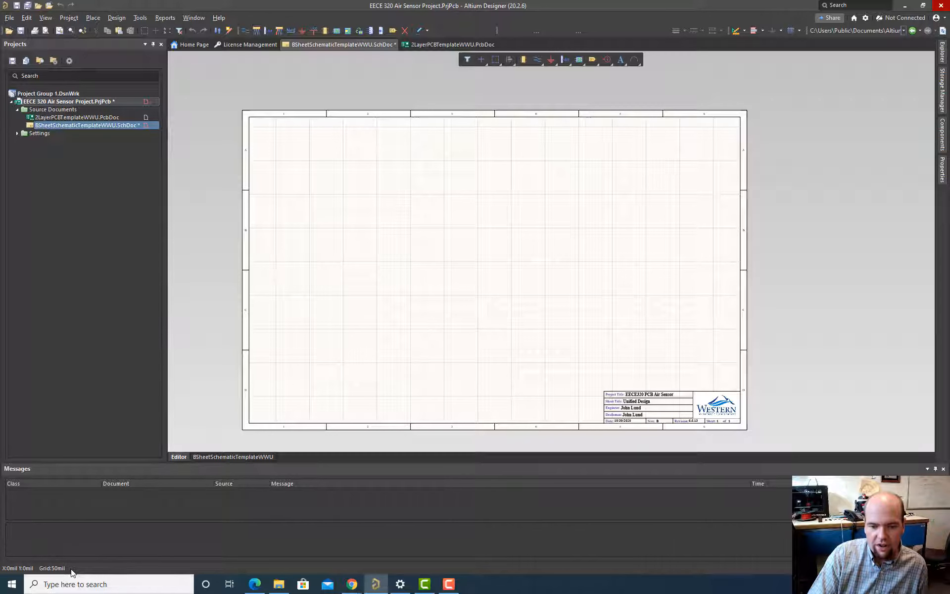
{"action": "key", "text": "g"}
{"action": "key", "text": "g"}
{"action": "key", "text": "g"}
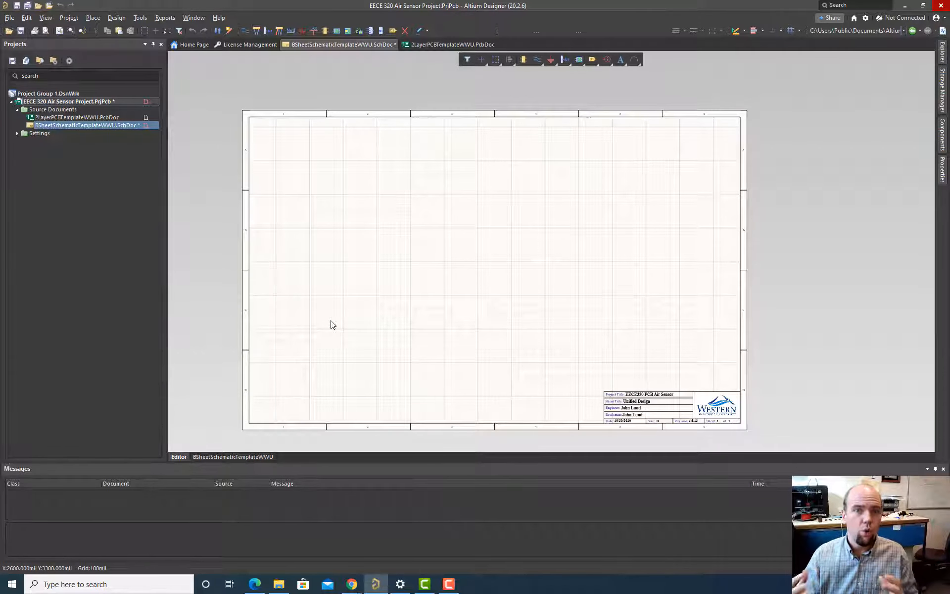
{"action": "scroll", "coordinate": [350, 274], "scroll_direction": "up", "scroll_amount": 5, "text": "ctrl"}
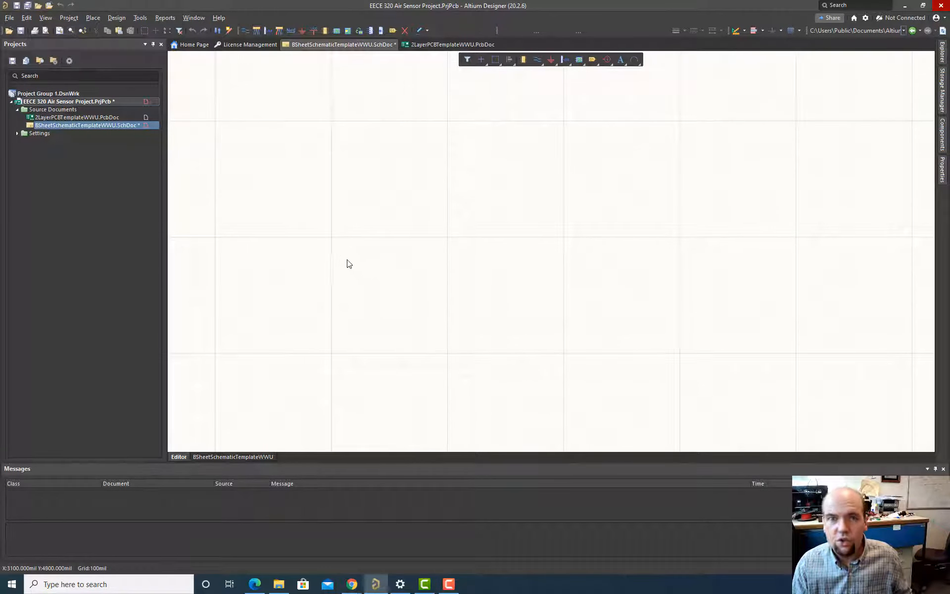
{"action": "scroll", "coordinate": [352, 281], "scroll_direction": "up", "scroll_amount": 2, "text": "ctrl"}
{"action": "scroll", "coordinate": [353, 281], "scroll_direction": "down", "scroll_amount": 5, "text": "ctrl"}
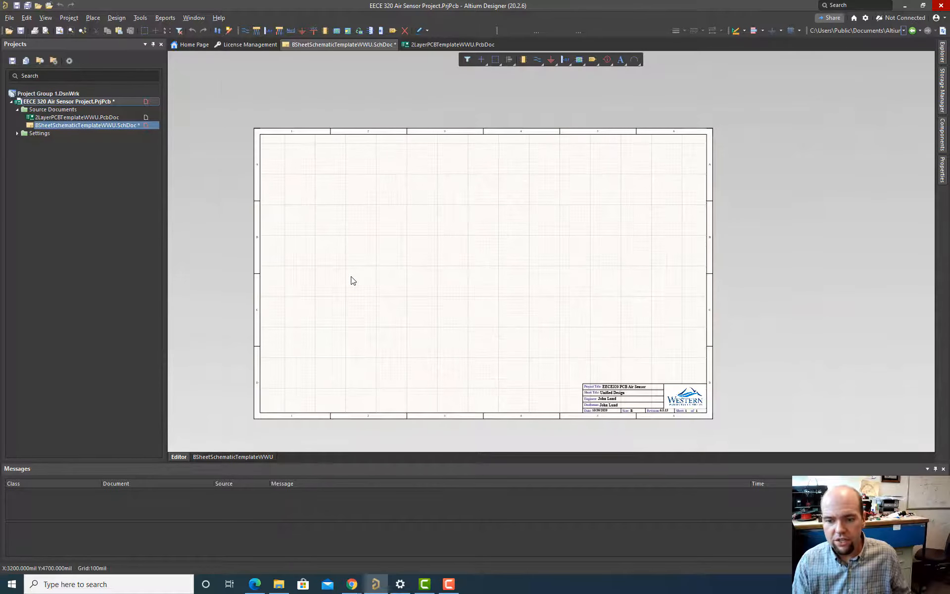
{"action": "scroll", "coordinate": [353, 281], "scroll_direction": "up", "scroll_amount": 1, "text": "ctrl"}
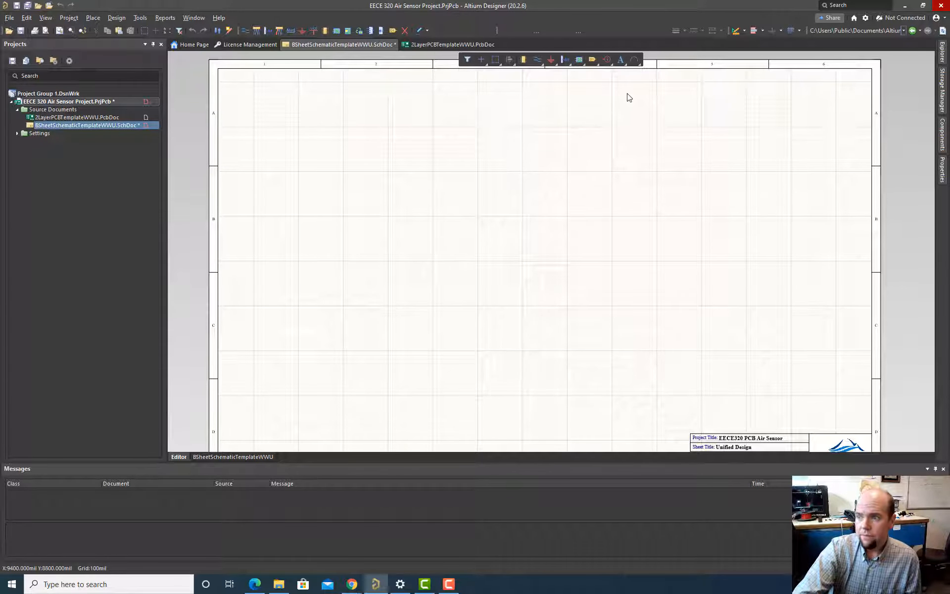
- Look through the Explorer, Storage Manager and Components panels, including the parts listed in Miscellaneous Devices.IntLib
{"action": "left_click", "coordinate": [943, 52]}
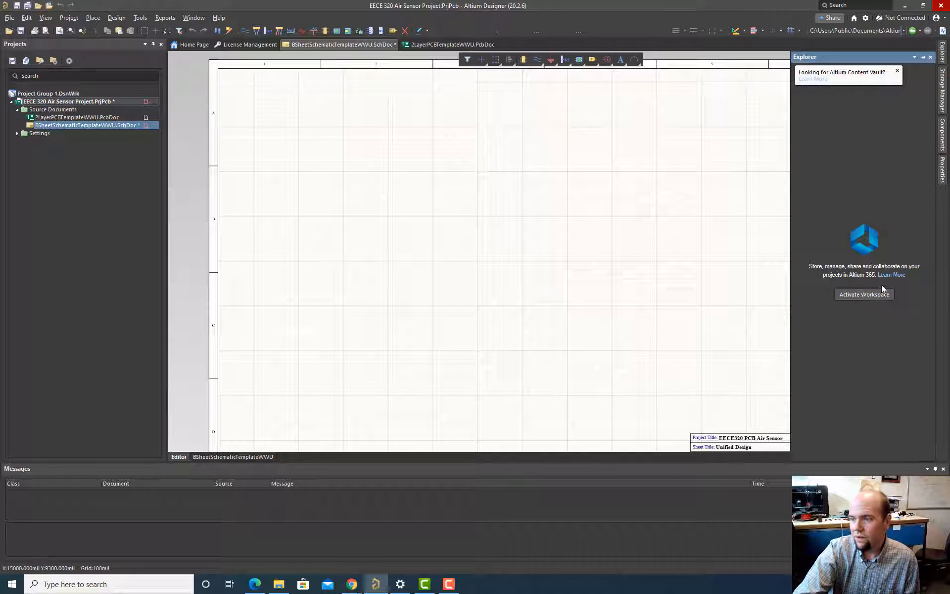
{"action": "left_click", "coordinate": [943, 102]}
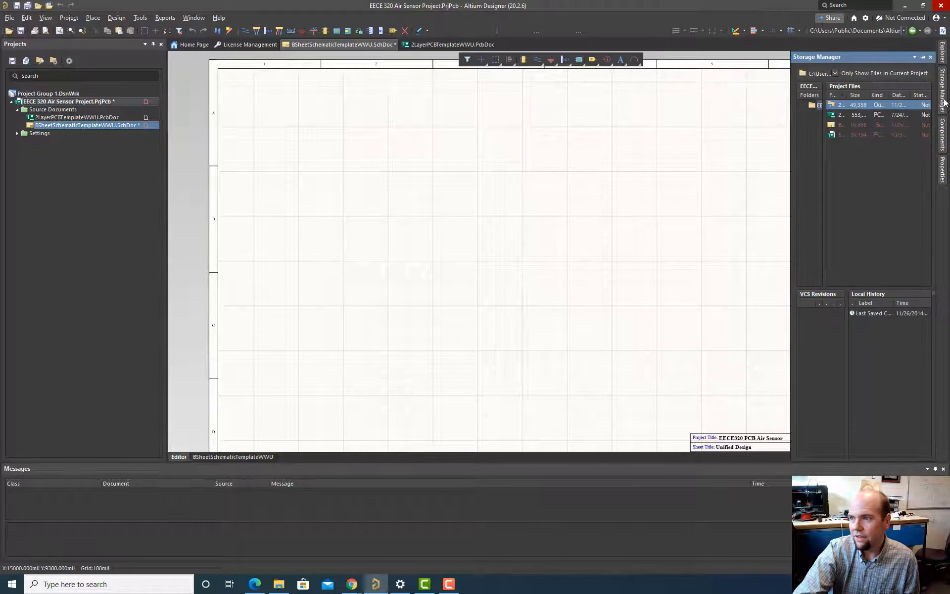
{"action": "left_click", "coordinate": [943, 51]}
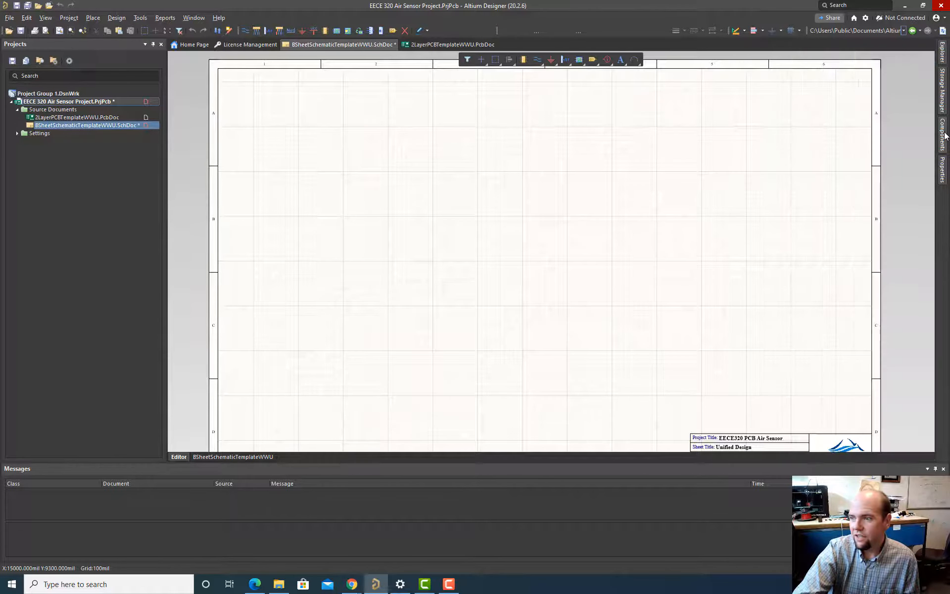
{"action": "left_click", "coordinate": [946, 138]}
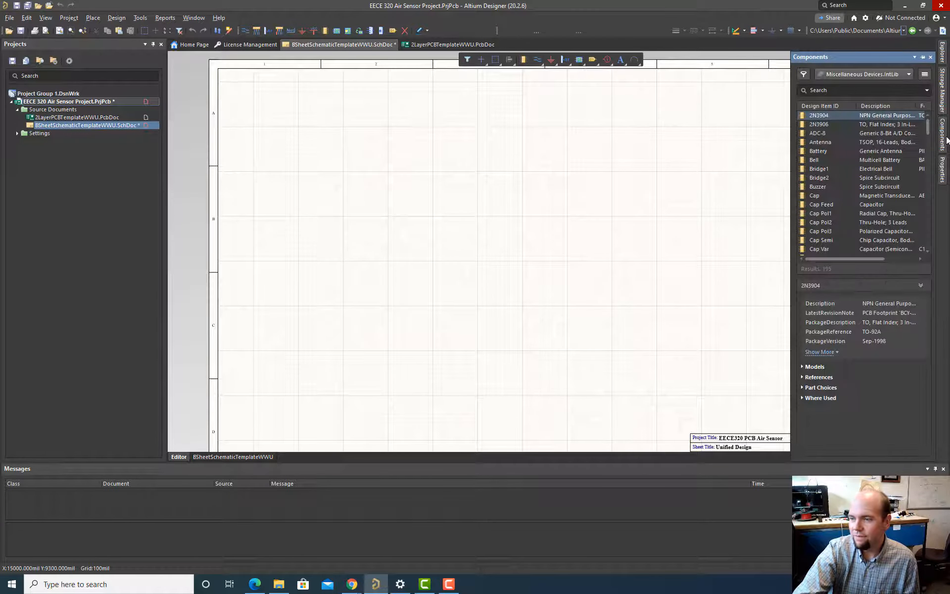
{"action": "left_click", "coordinate": [944, 138]}
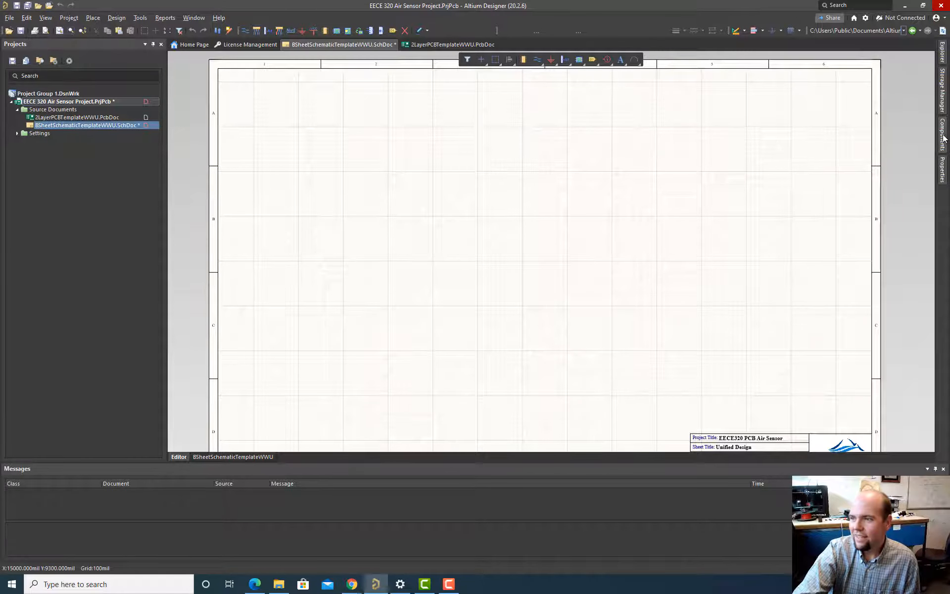
{"action": "left_click", "coordinate": [944, 139]}
{"action": "scroll", "coordinate": [885, 154], "scroll_direction": "down", "scroll_amount": 9}
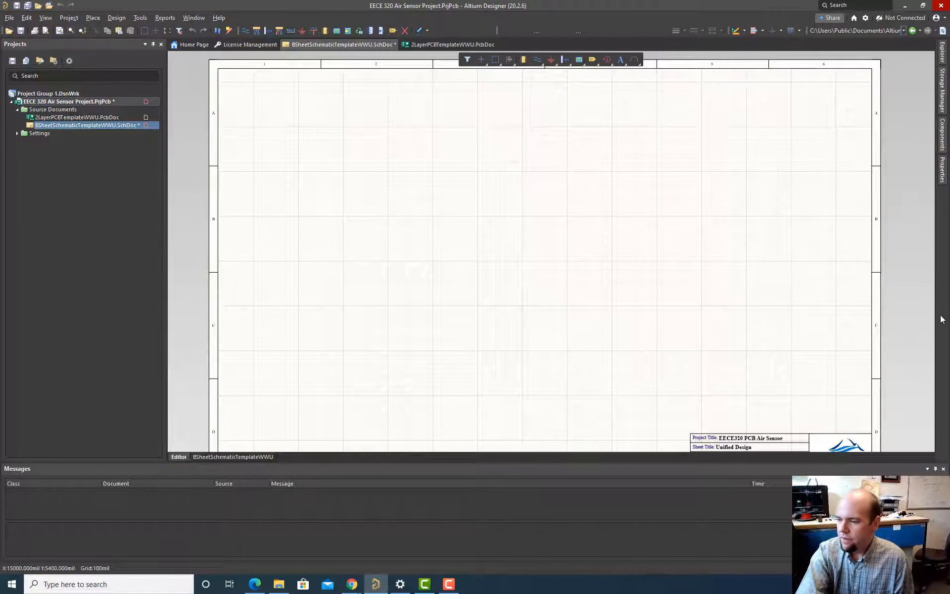
{"action": "left_click", "coordinate": [941, 137]}
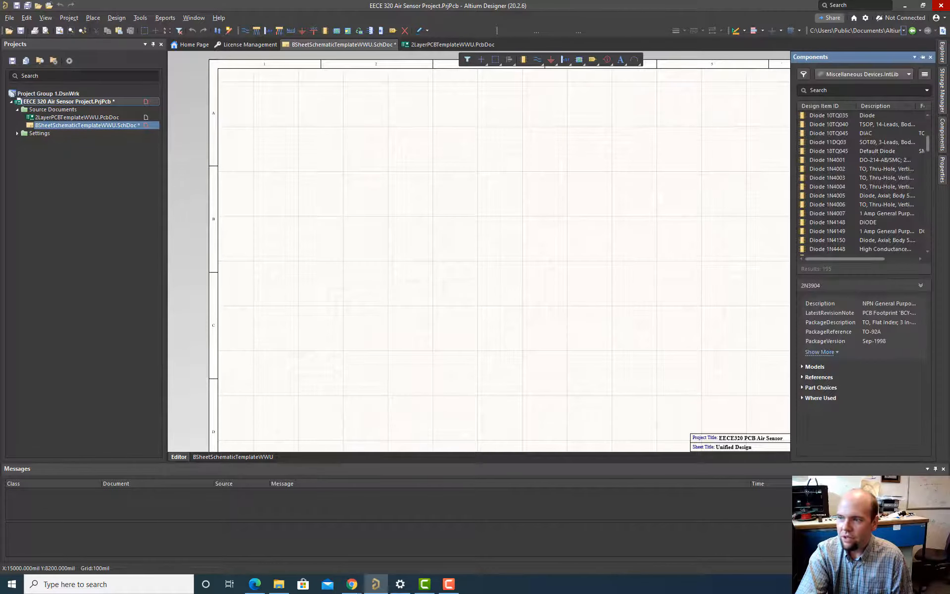
{"action": "left_click", "coordinate": [944, 139]}
- Float and close the Components panel, and reopen it docked among the other side panels
{"action": "left_click_drag", "start_coordinate": [943, 138], "coordinate": [559, 163]}
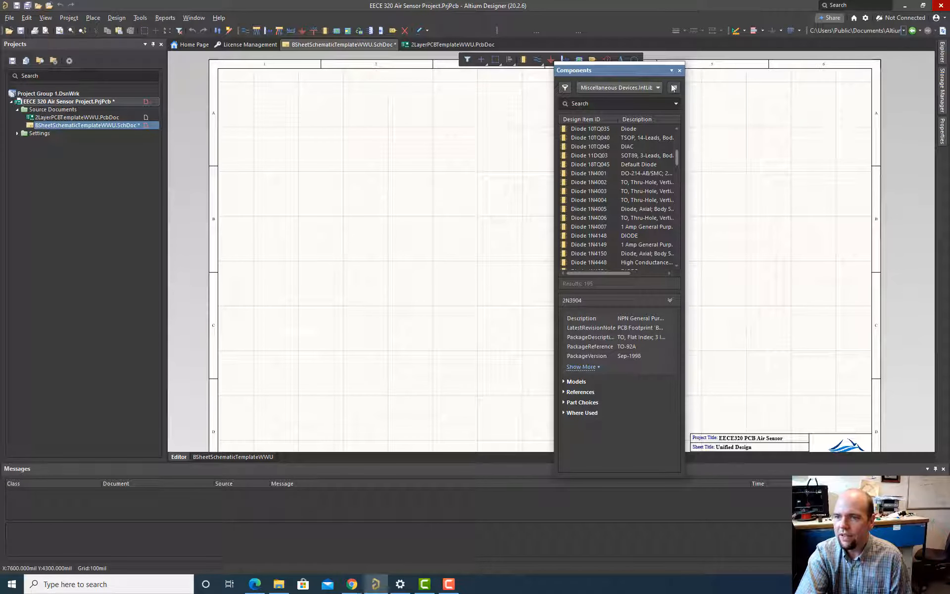
{"action": "left_click", "coordinate": [681, 71]}
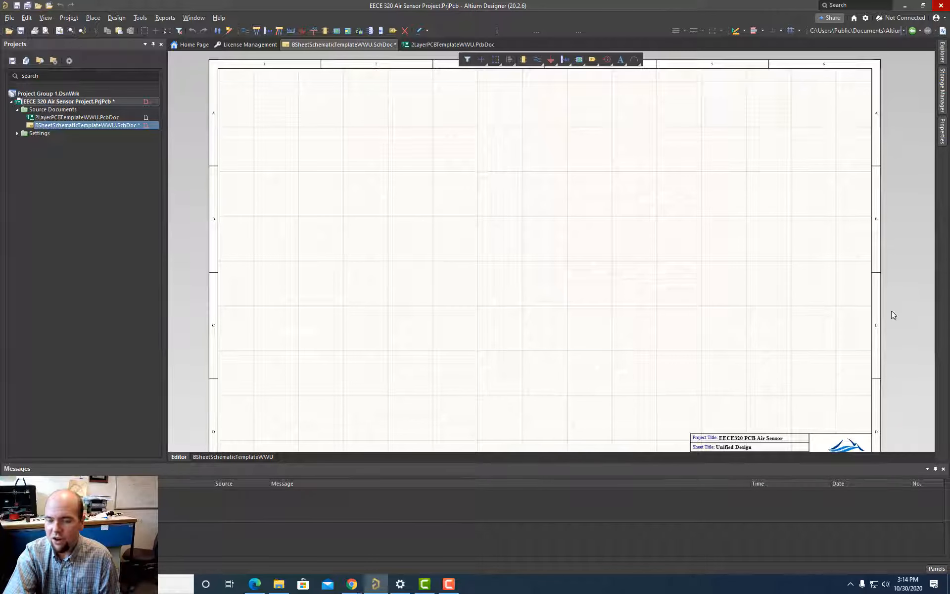
{"action": "left_click", "coordinate": [936, 569]}
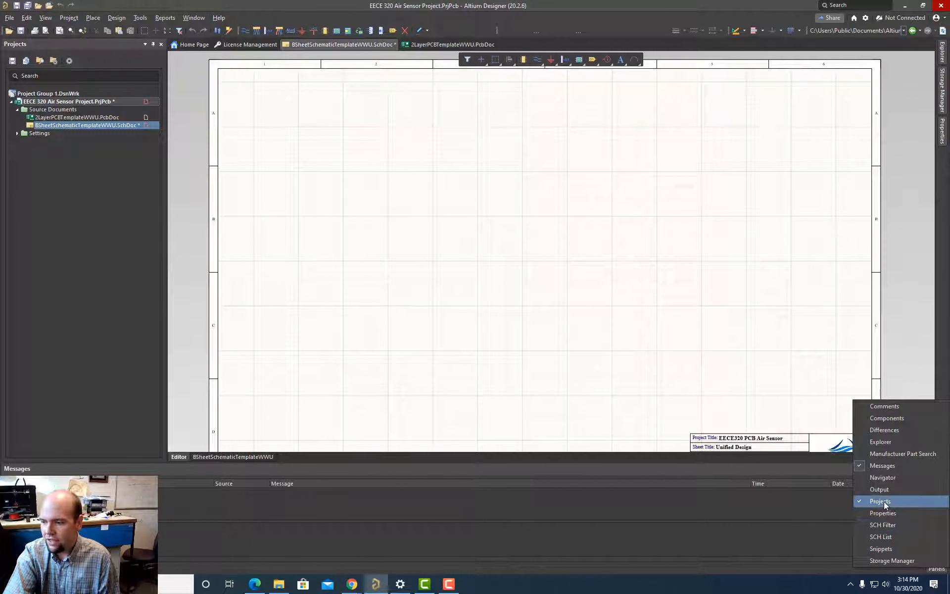
{"action": "left_click", "coordinate": [878, 418]}
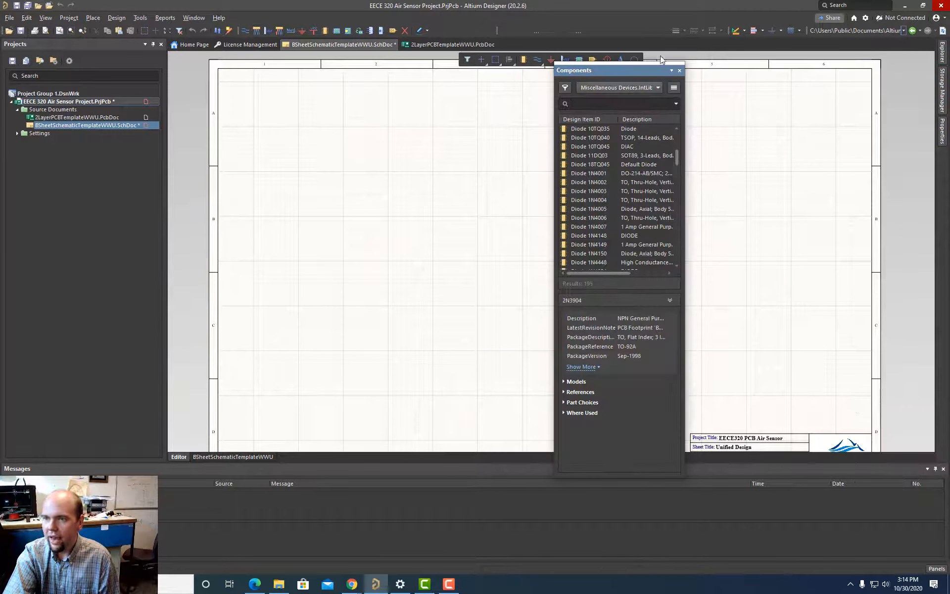
{"action": "left_click_drag", "start_coordinate": [627, 67], "coordinate": [941, 158]}
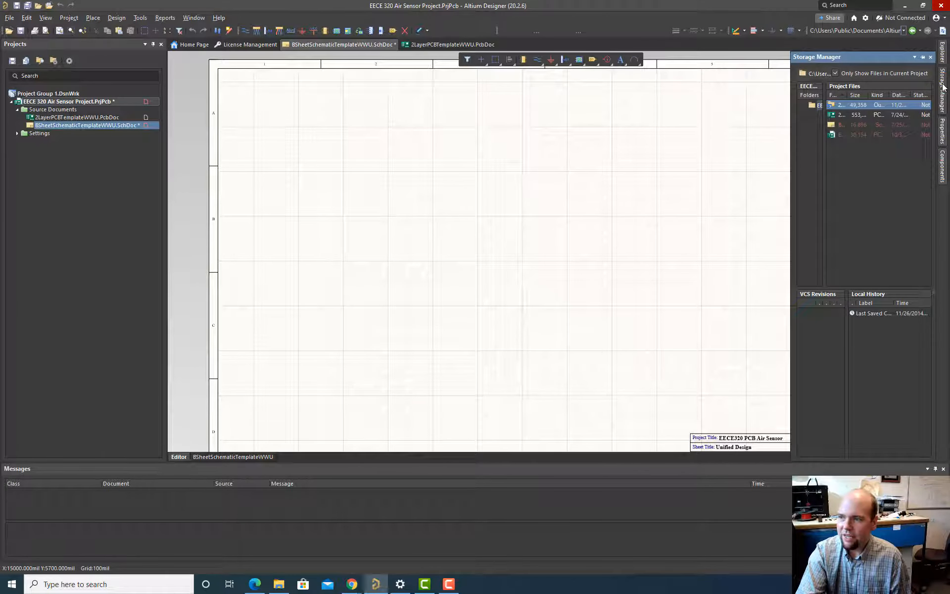
{"action": "left_click", "coordinate": [943, 166]}
- Add Manufacturer Part Search to the workspace through the Explorer's Content Vault notice, choosing Proceed with Search
{"action": "left_click", "coordinate": [943, 56]}
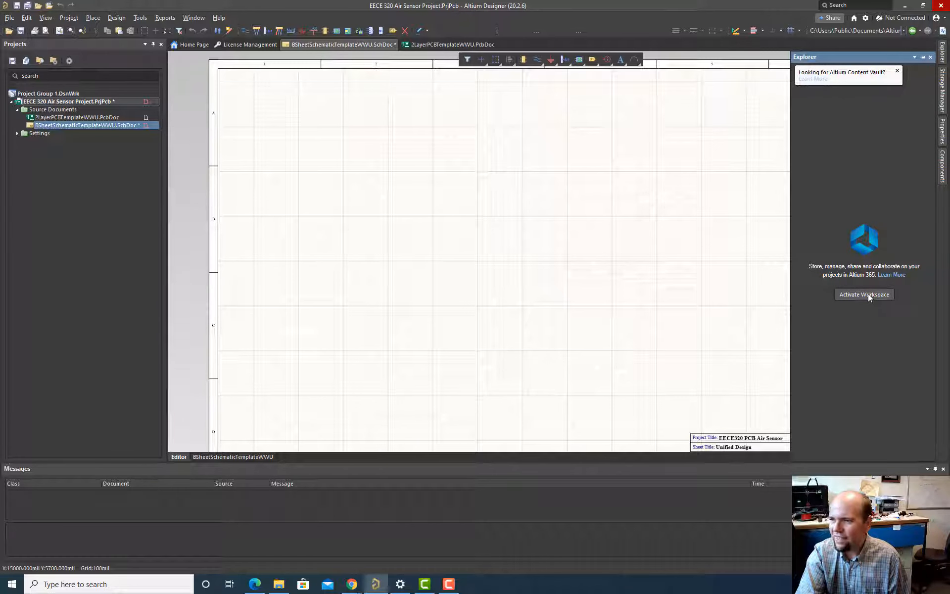
{"action": "left_click", "coordinate": [819, 80]}
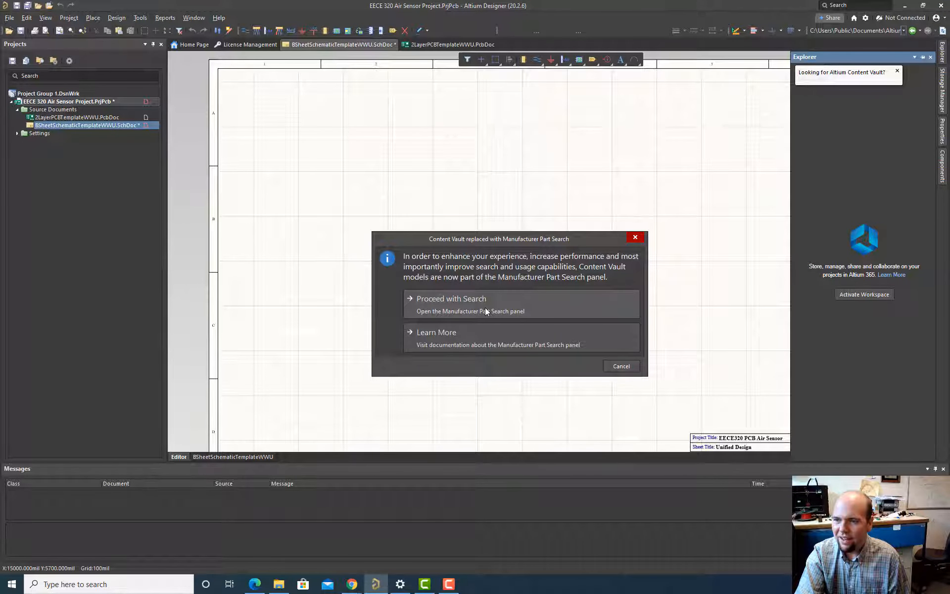
{"action": "left_click", "coordinate": [451, 305]}
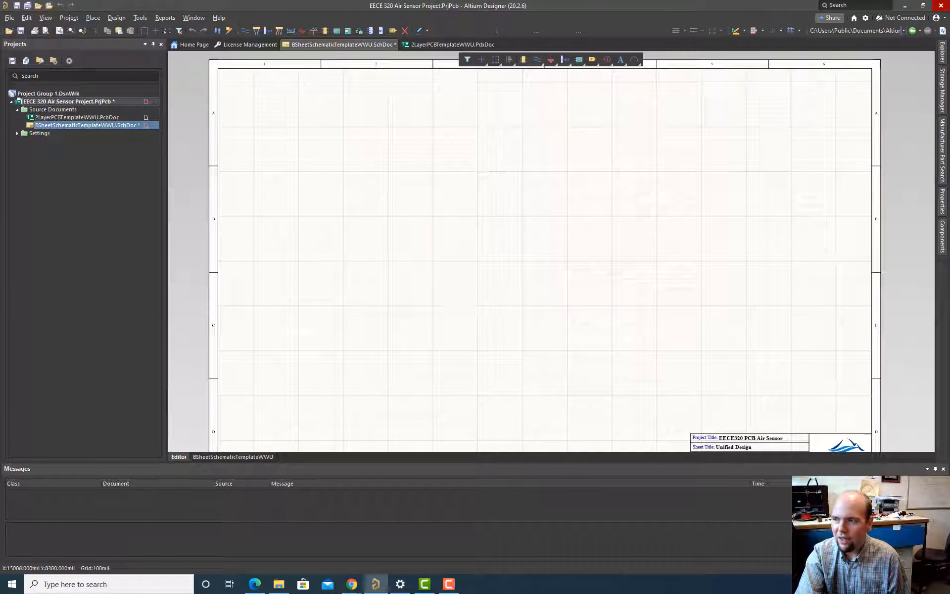
- Review the docked side panels and examine the part categories offered by Manufacturer Part Search
{"action": "left_click", "coordinate": [942, 55]}
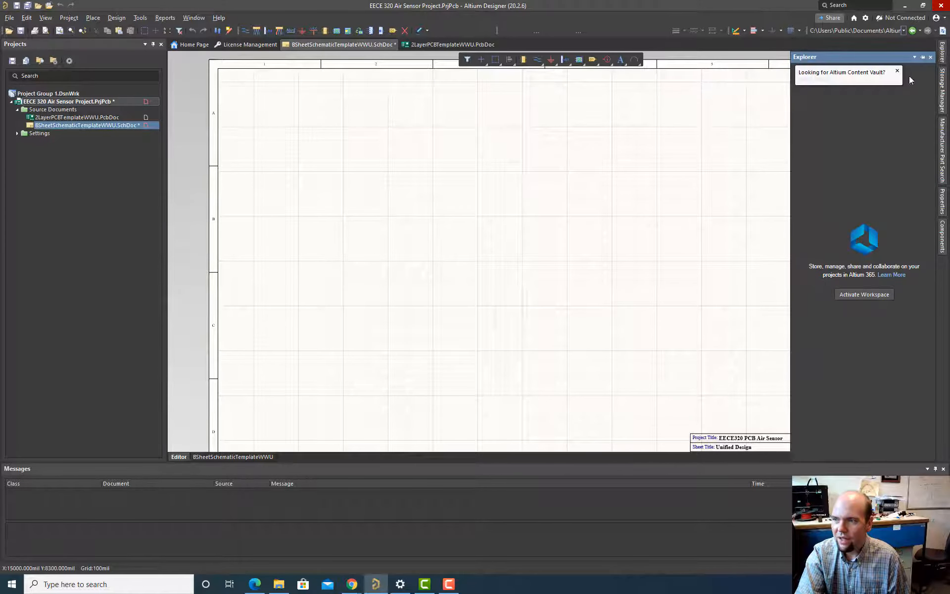
{"action": "left_click", "coordinate": [943, 91]}
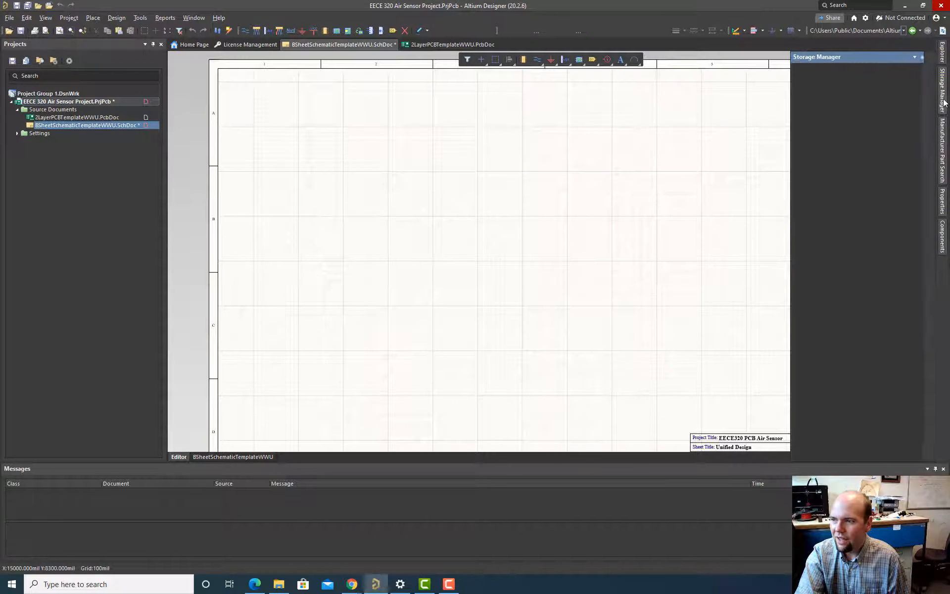
{"action": "left_click", "coordinate": [943, 232]}
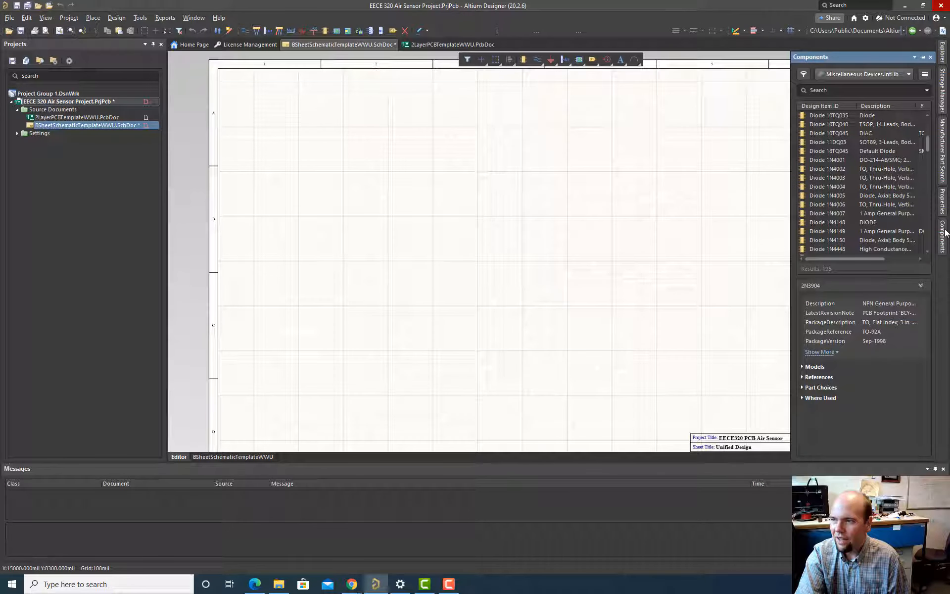
{"action": "left_click", "coordinate": [941, 164]}
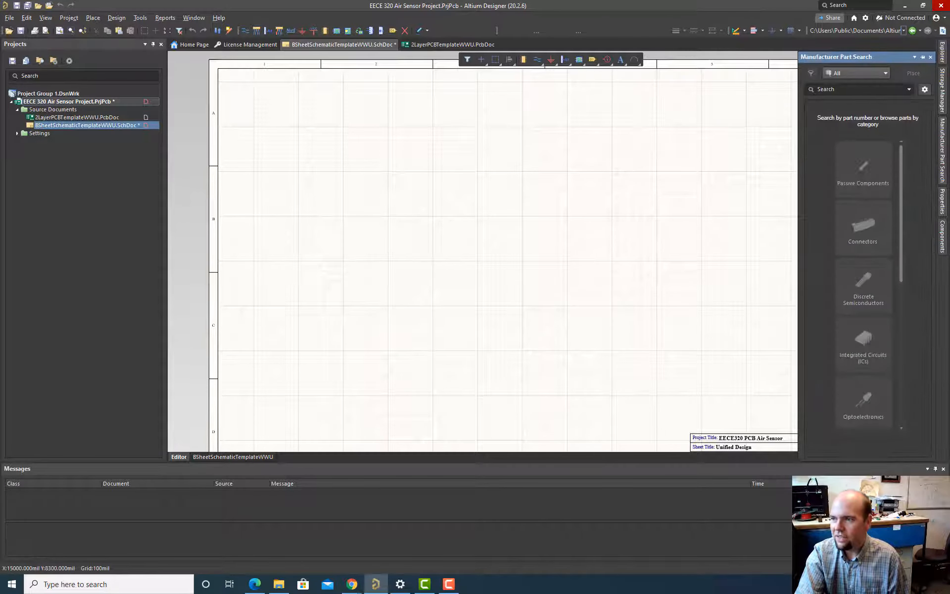
{"action": "left_click", "coordinate": [851, 89]}
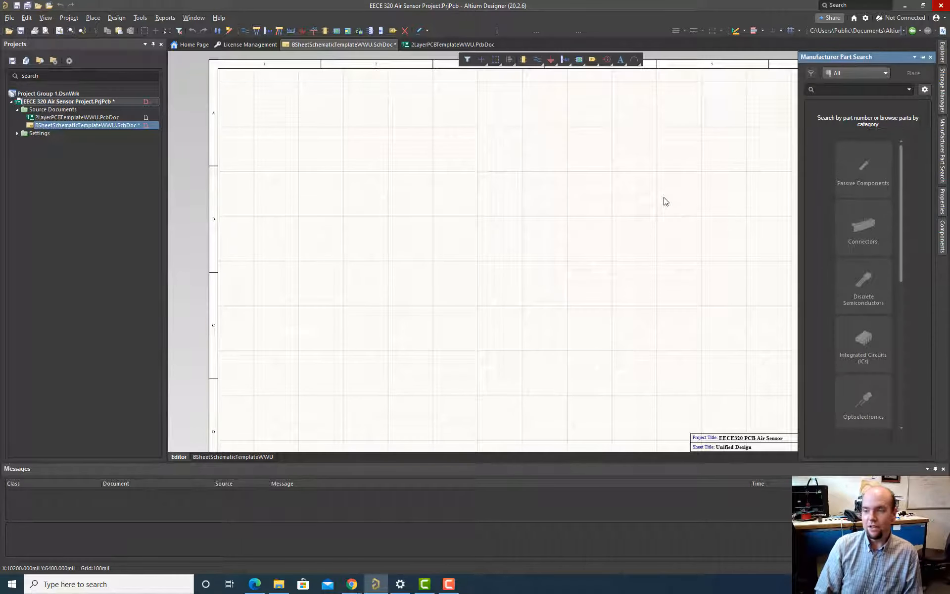
{"action": "left_click", "coordinate": [666, 202]}
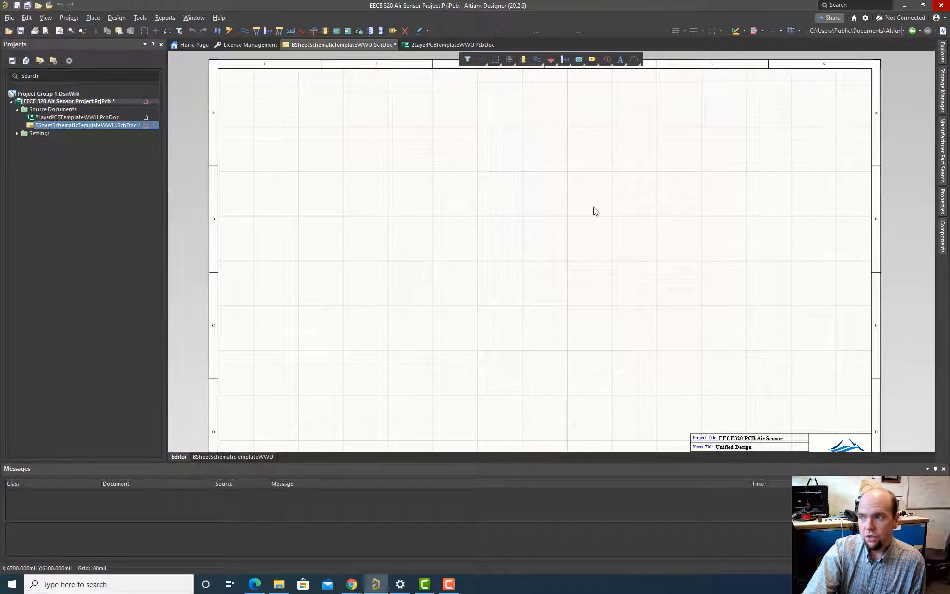
- Switch the active component library to Miscellaneous Connectors.IntLib
{"action": "left_click", "coordinate": [943, 232]}
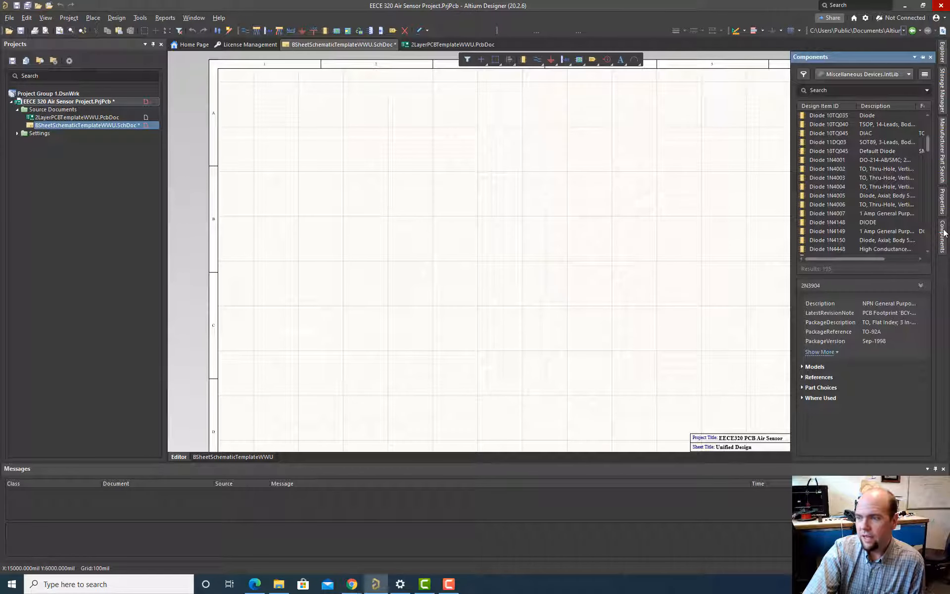
{"action": "left_click", "coordinate": [909, 75]}
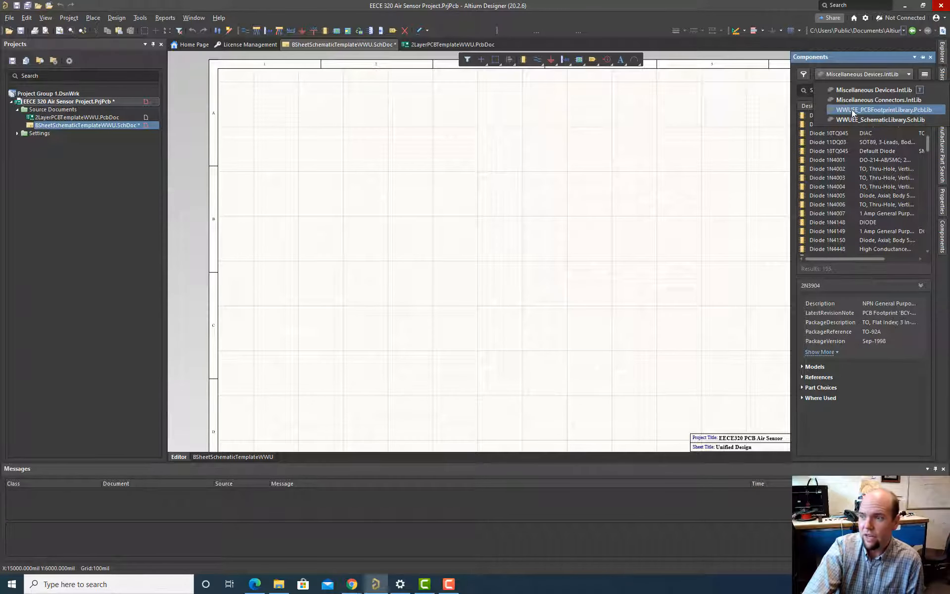
{"action": "left_click", "coordinate": [853, 91]}
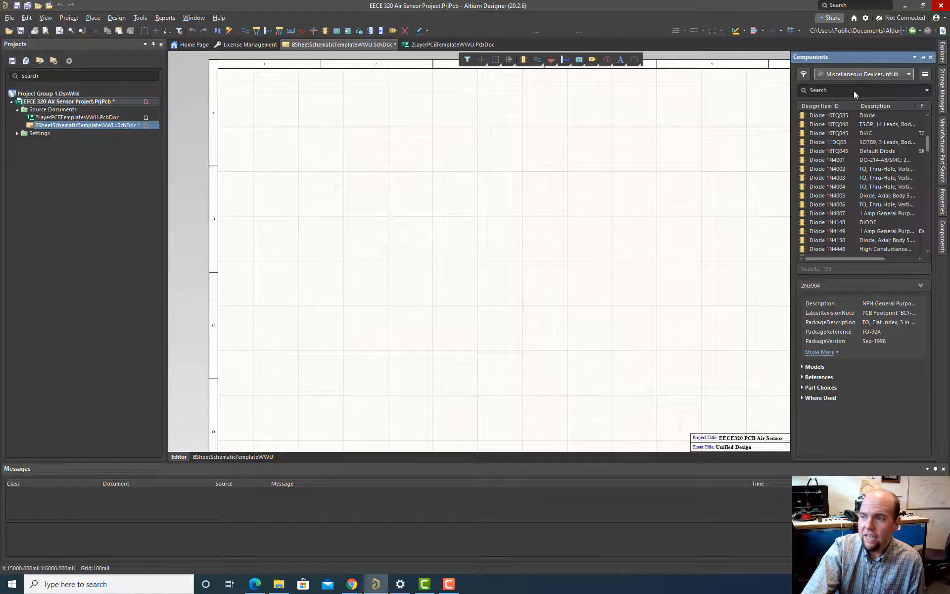
{"action": "left_click", "coordinate": [872, 75]}
{"action": "left_click", "coordinate": [867, 99]}
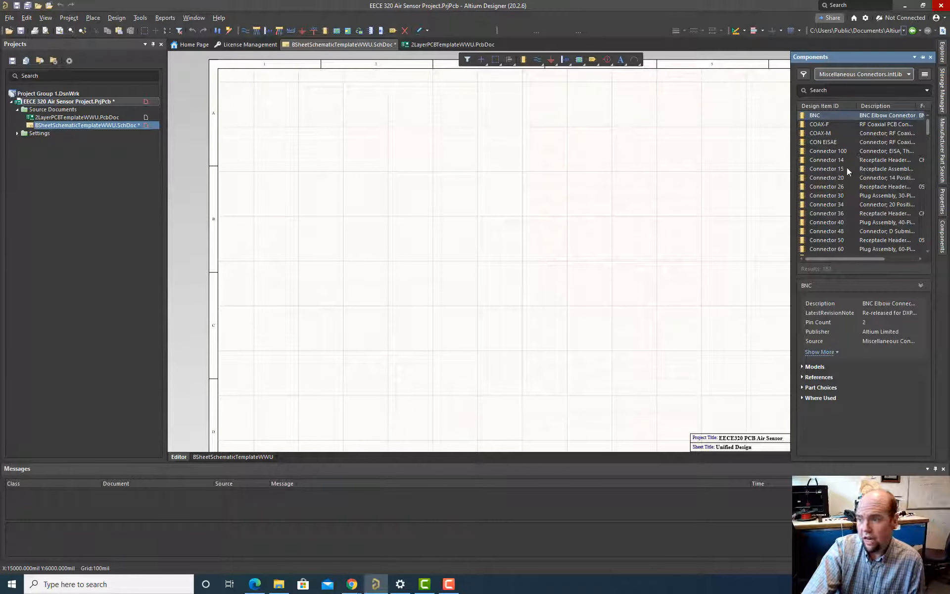
- Find the 2-pin header, Header 2, in the Miscellaneous Connectors list and select it
{"action": "scroll", "coordinate": [831, 166], "scroll_direction": "down", "scroll_amount": 10}
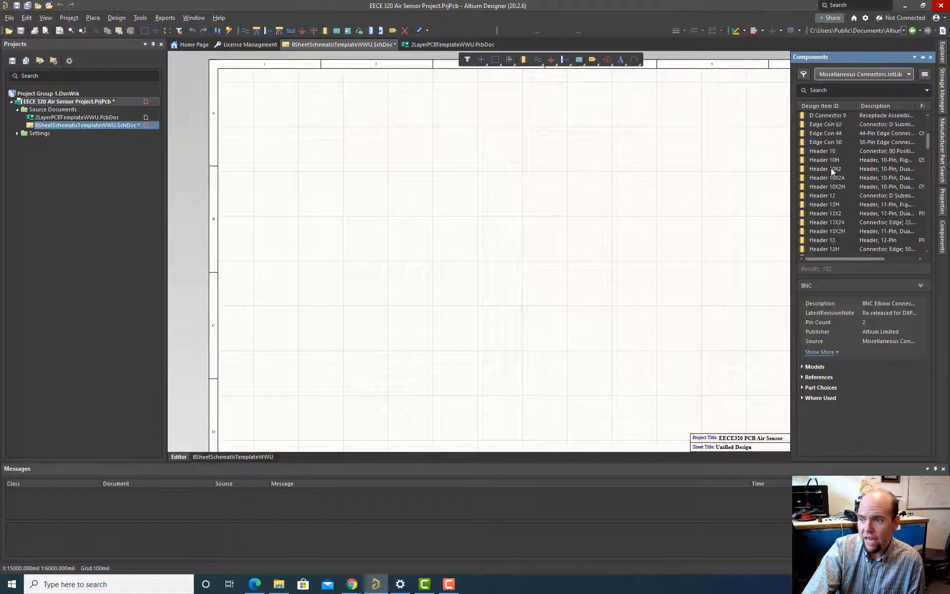
{"action": "scroll", "coordinate": [845, 171], "scroll_direction": "up", "scroll_amount": 1}
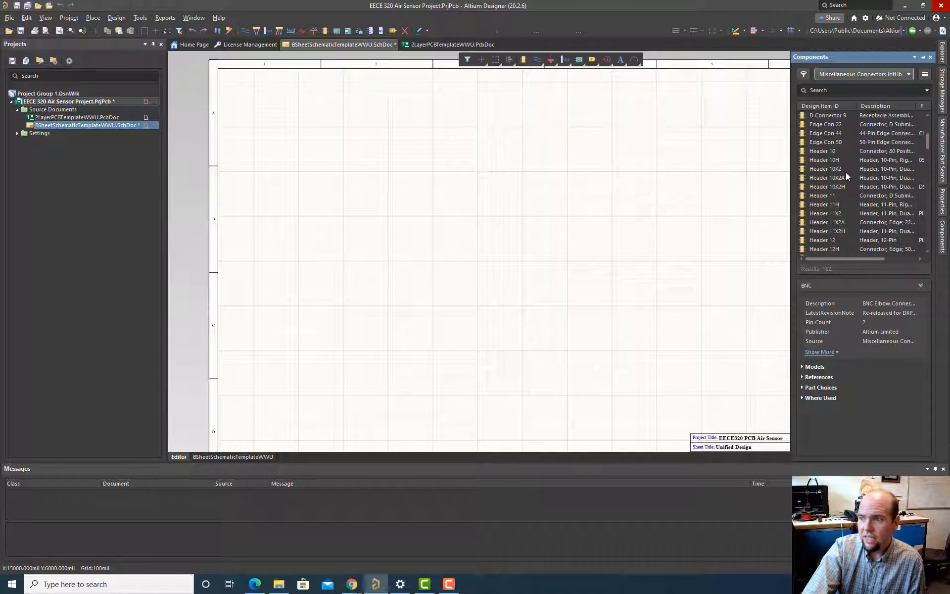
{"action": "scroll", "coordinate": [836, 157], "scroll_direction": "down", "scroll_amount": 7}
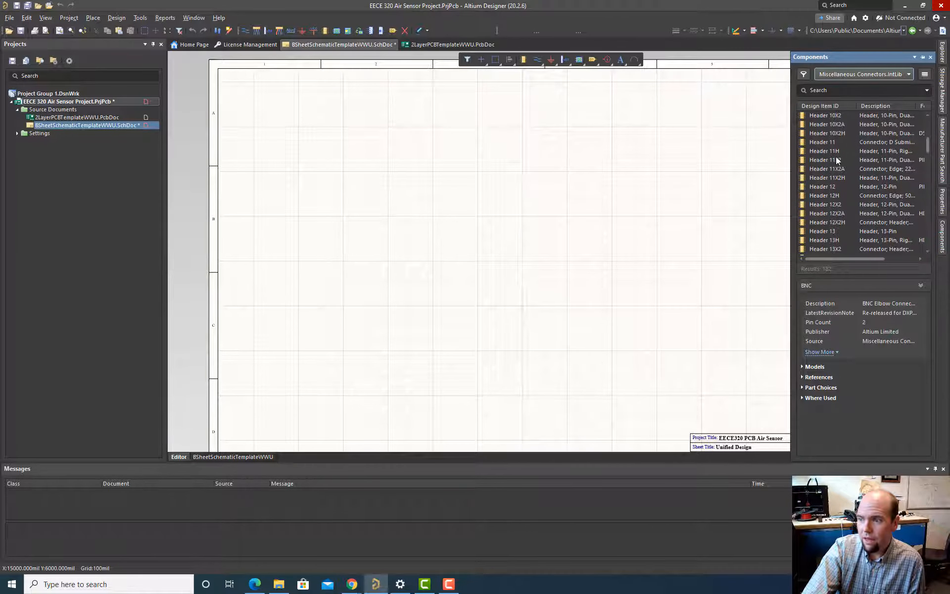
{"action": "scroll", "coordinate": [836, 157], "scroll_direction": "down", "scroll_amount": 20}
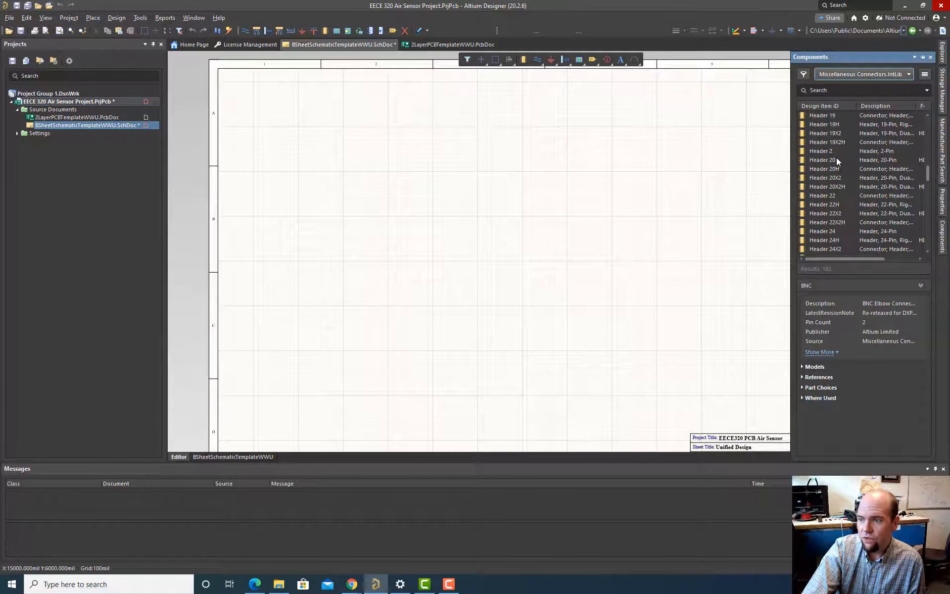
{"action": "scroll", "coordinate": [837, 160], "scroll_direction": "up", "scroll_amount": 20}
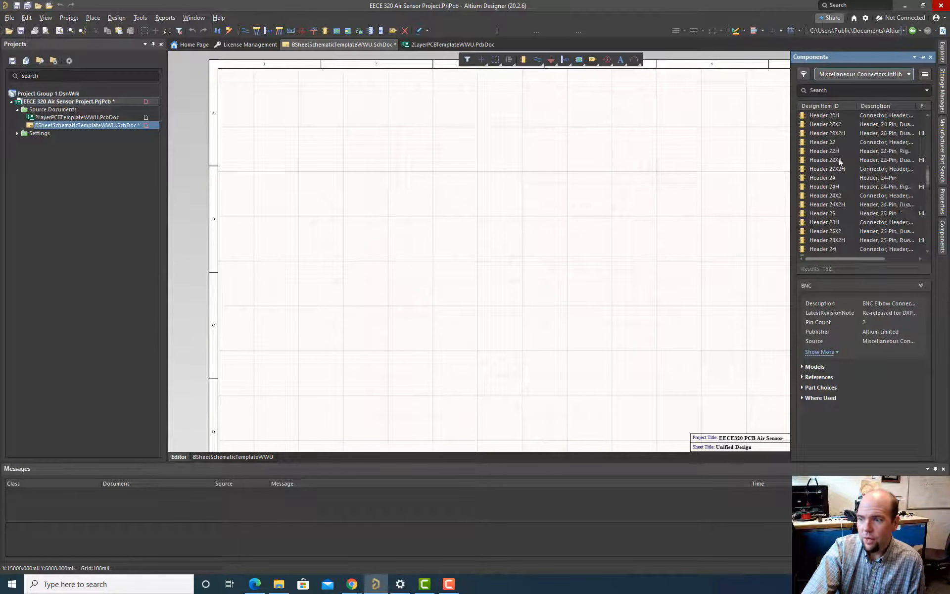
{"action": "scroll", "coordinate": [844, 168], "scroll_direction": "up", "scroll_amount": 1}
{"action": "scroll", "coordinate": [841, 168], "scroll_direction": "down", "scroll_amount": 6}
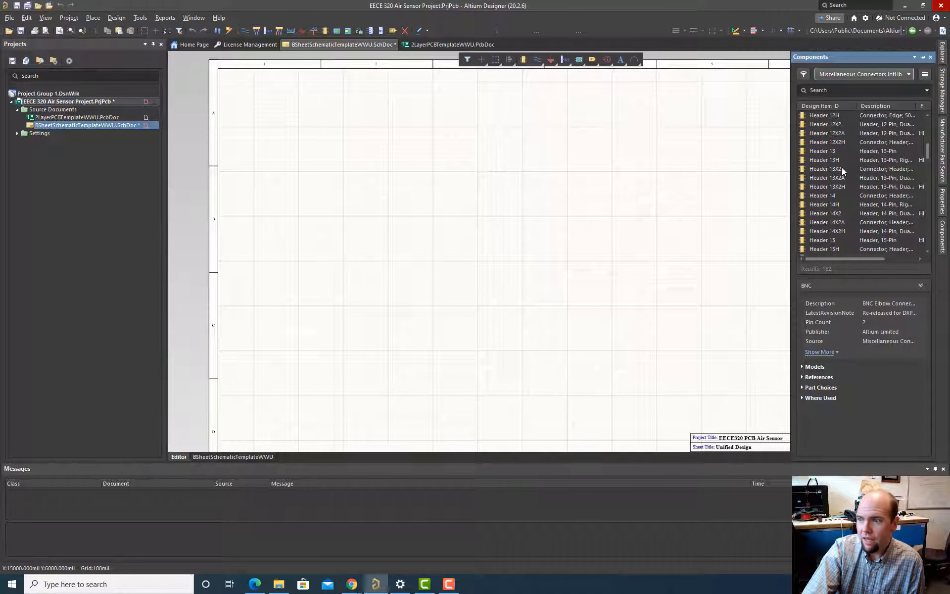
{"action": "scroll", "coordinate": [842, 167], "scroll_direction": "down", "scroll_amount": 1}
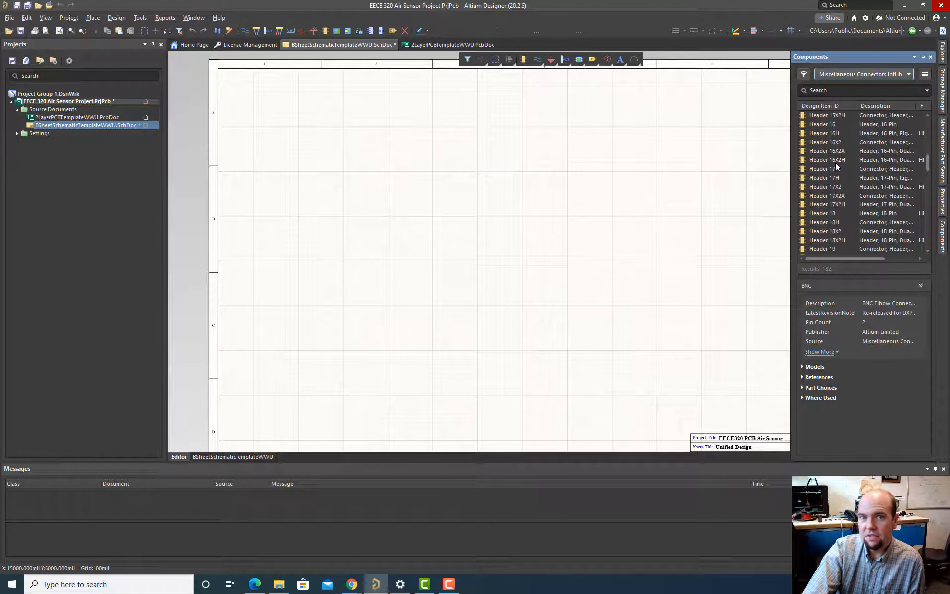
{"action": "scroll", "coordinate": [839, 176], "scroll_direction": "down", "scroll_amount": 3}
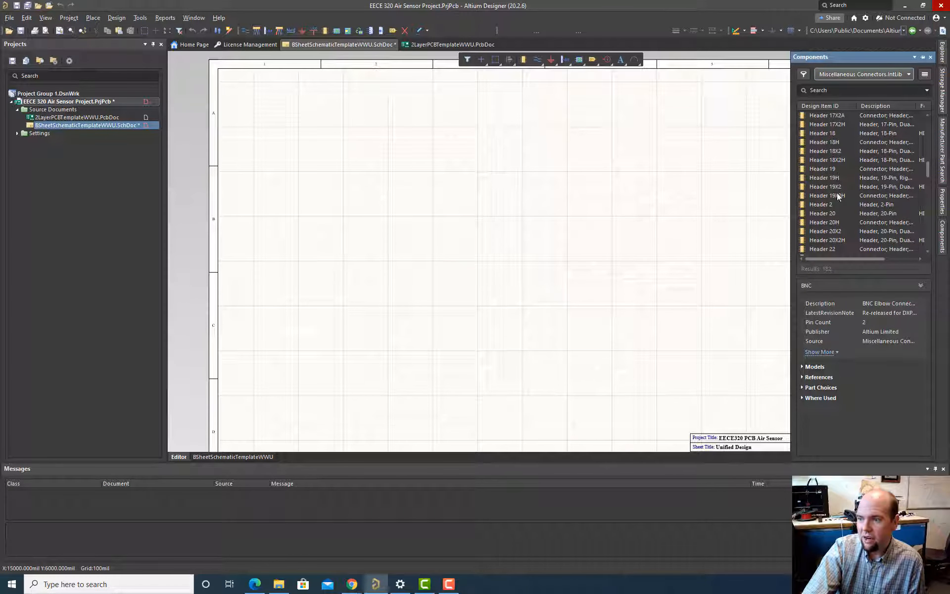
{"action": "left_click", "coordinate": [821, 204]}
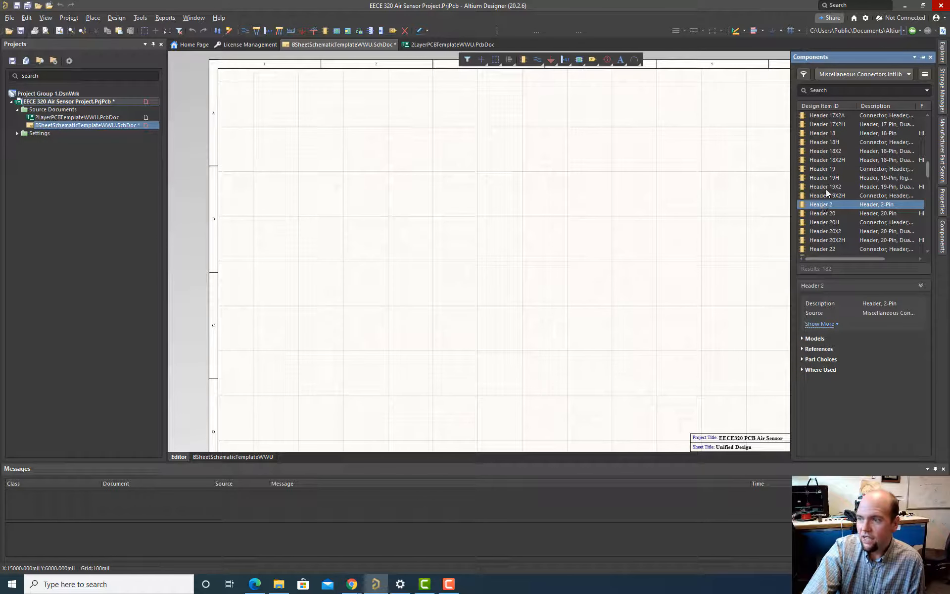
- Place Header 2 on the schematic sheet at about X 4060 mil, Y 5940 mil with the snap grid set to 10 mil
{"action": "right_click", "coordinate": [814, 204]}
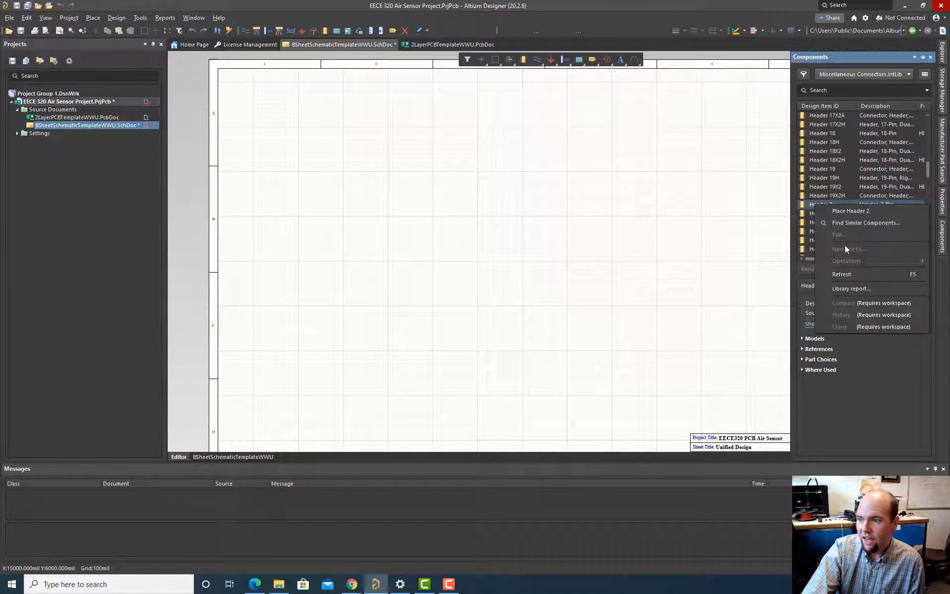
{"action": "left_click", "coordinate": [849, 211]}
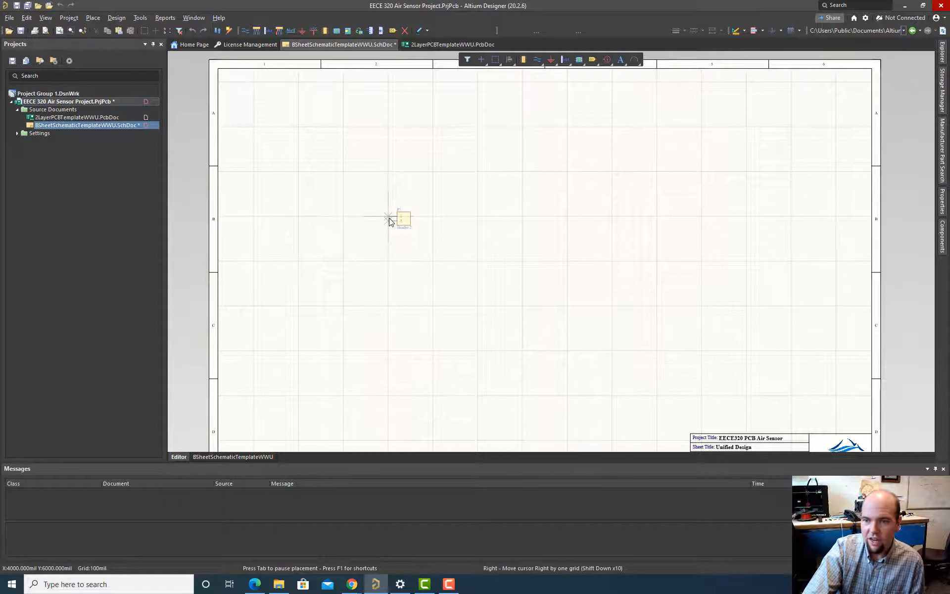
{"action": "scroll", "coordinate": [389, 221], "scroll_direction": "up", "scroll_amount": 5, "text": "ctrl"}
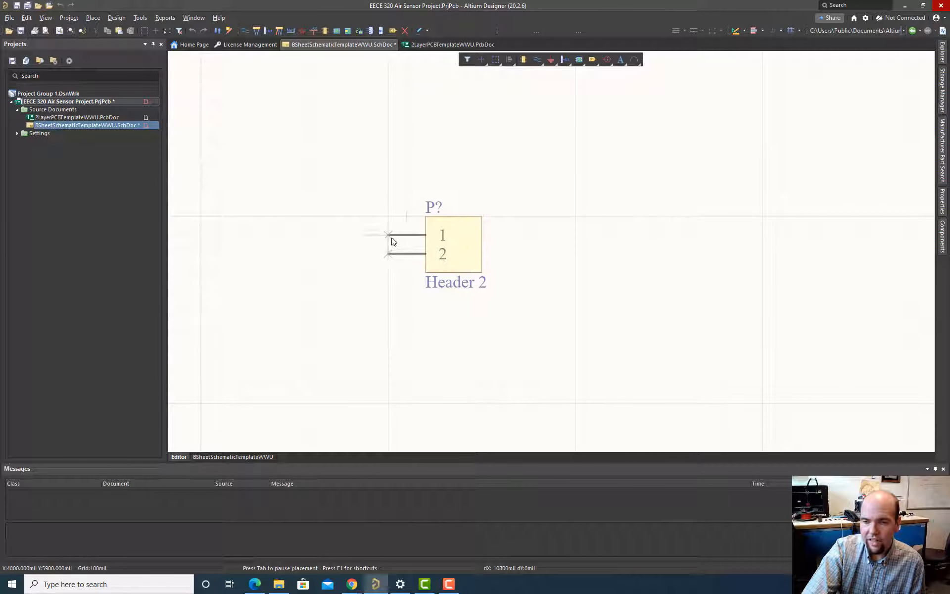
{"action": "key", "text": "g"}
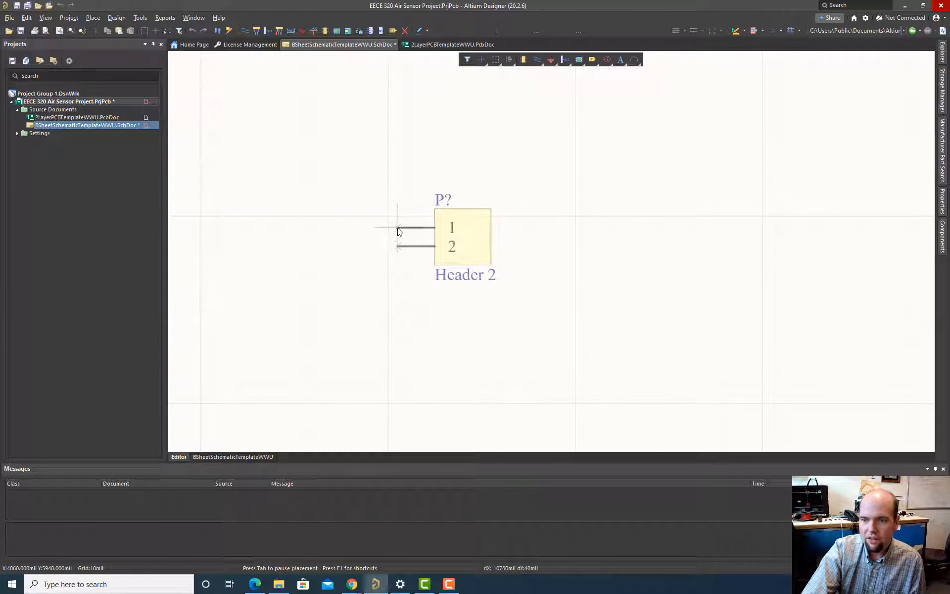
{"action": "left_click", "coordinate": [397, 228]}
{"action": "key", "text": "Escape"}
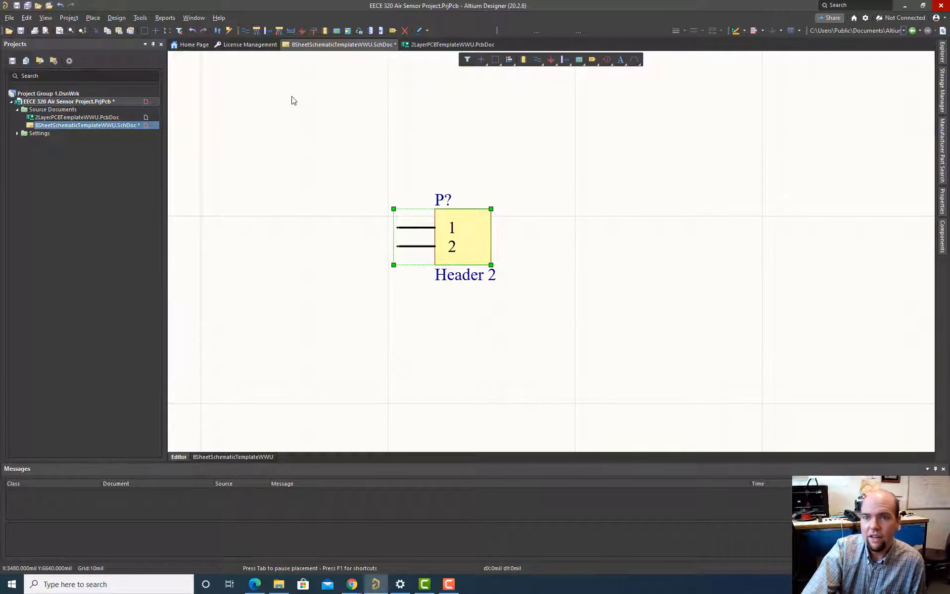
- Try wiring to the off-grid header with a horizontal wire about 1000 mil long ending just above pin 1
{"action": "left_click", "coordinate": [245, 31]}
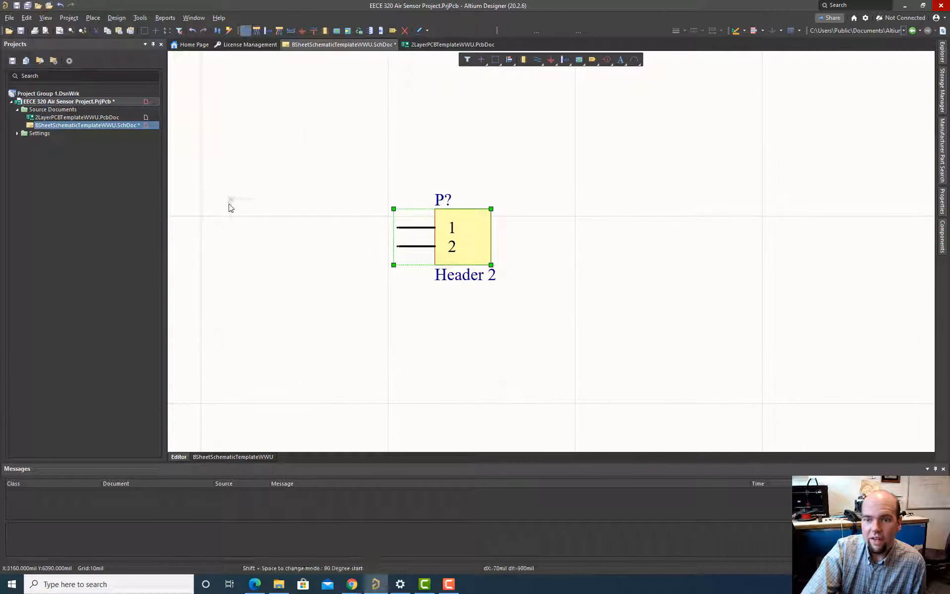
{"action": "left_click", "coordinate": [219, 218]}
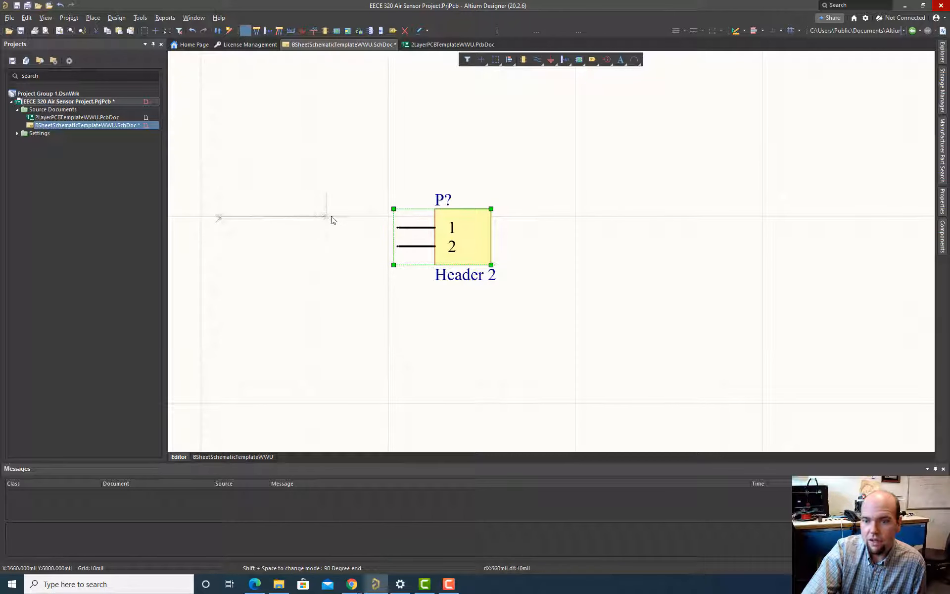
{"action": "left_click", "coordinate": [399, 219]}
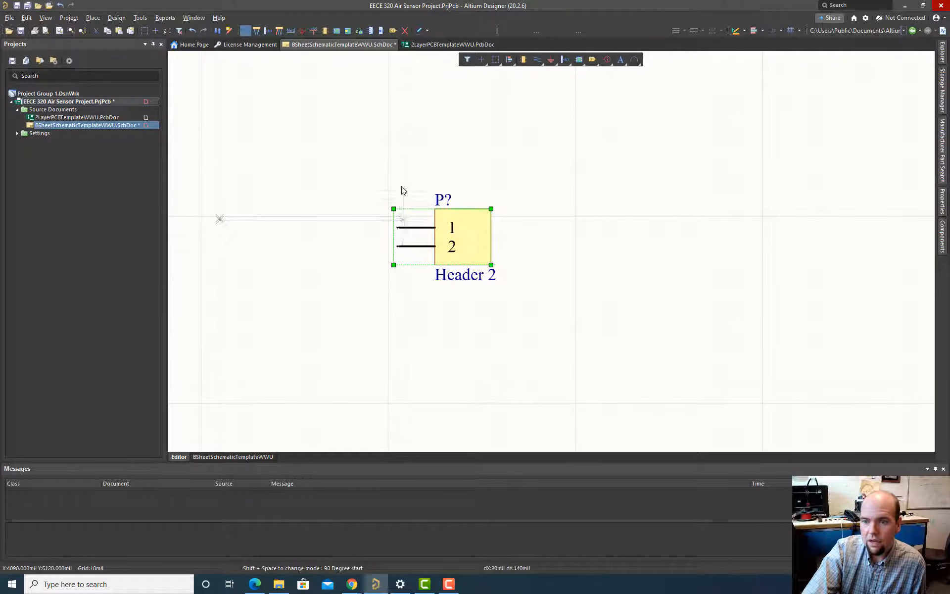
{"action": "left_click", "coordinate": [399, 219]}
{"action": "key", "text": "Escape"}
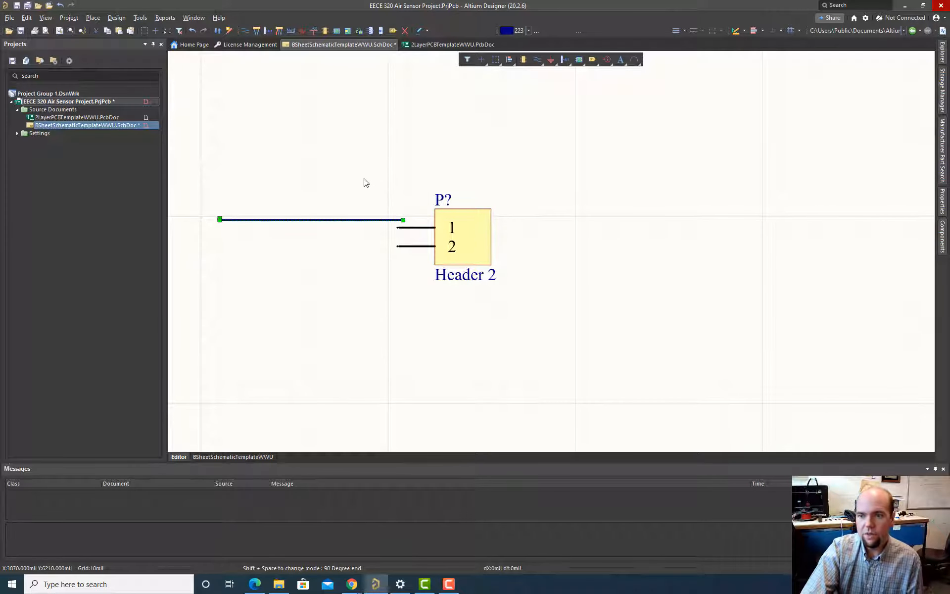
- Delete the misaligned wire next to the header
{"action": "scroll", "coordinate": [380, 201], "scroll_direction": "down", "scroll_amount": 5, "text": "ctrl"}
{"action": "scroll", "coordinate": [373, 198], "scroll_direction": "down", "scroll_amount": 2, "text": "ctrl"}
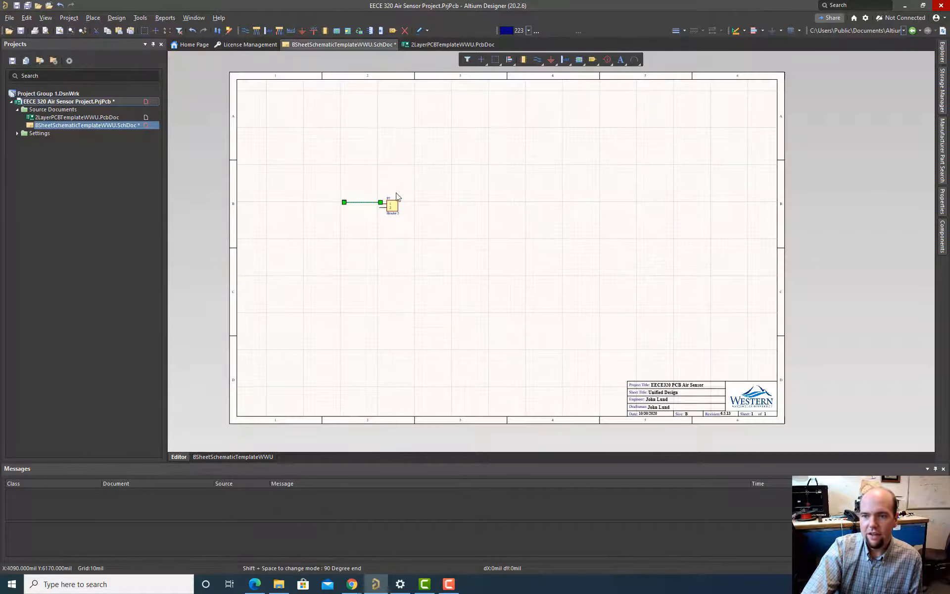
{"action": "left_click", "coordinate": [442, 192]}
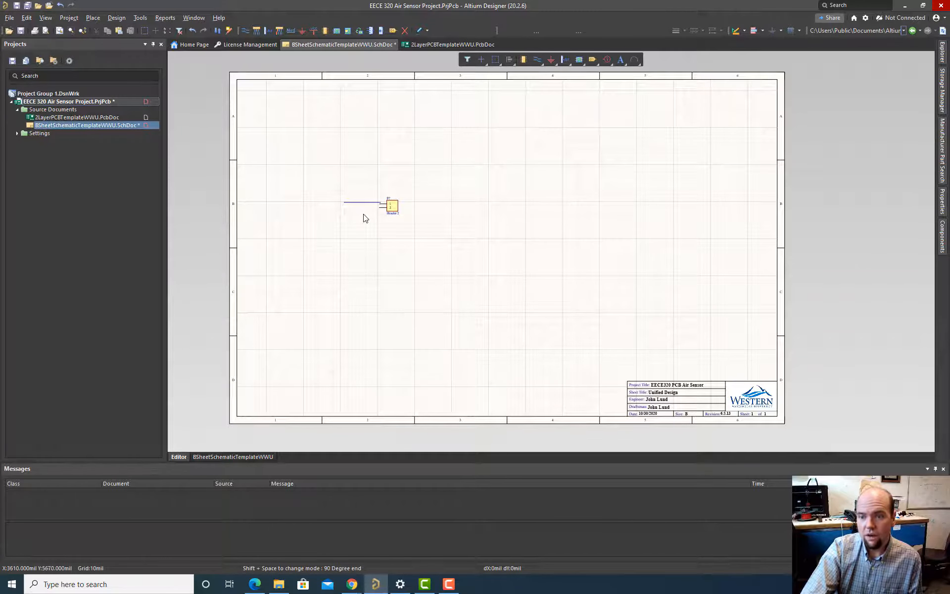
{"action": "scroll", "coordinate": [364, 216], "scroll_direction": "up", "scroll_amount": 6, "text": "ctrl"}
{"action": "left_click", "coordinate": [372, 167]}
{"action": "key", "text": "Delete"}
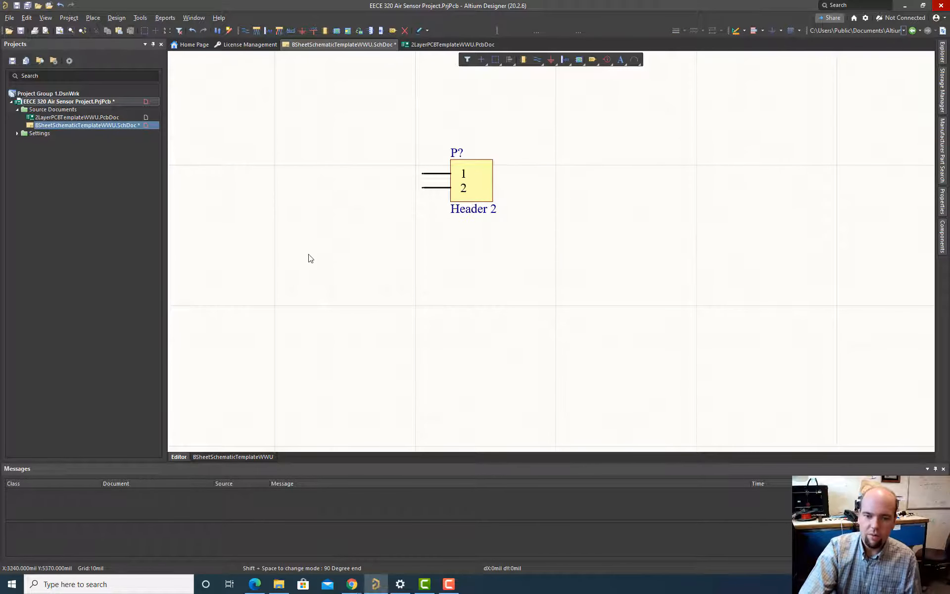
- Set the snap grid to 100 mil and move Header 2 so that its pins land on the grid
{"action": "key", "text": "g"}
{"action": "left_click_drag", "start_coordinate": [456, 188], "coordinate": [417, 182]}
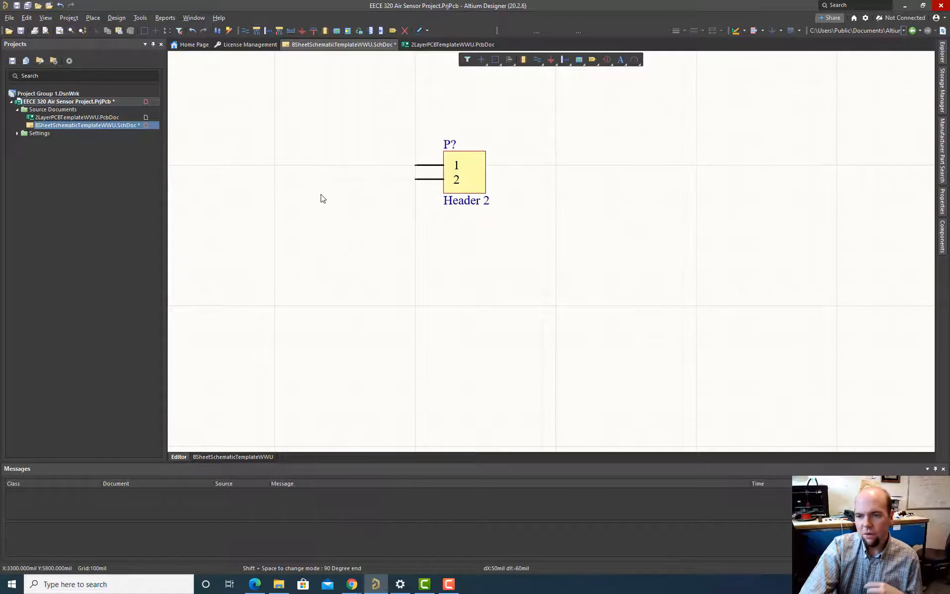
{"action": "scroll", "coordinate": [381, 163], "scroll_direction": "down", "scroll_amount": 4, "text": "ctrl"}
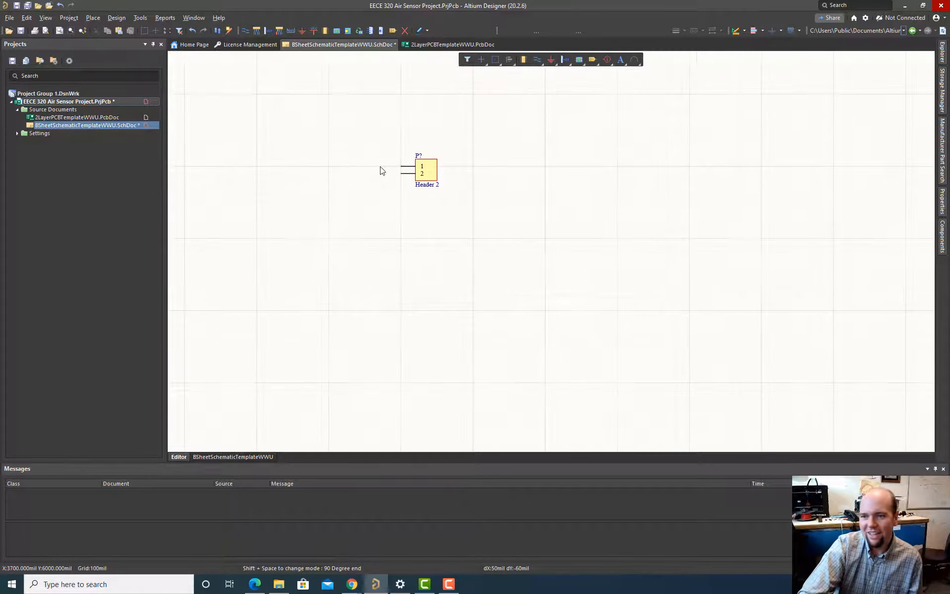
{"action": "scroll", "coordinate": [382, 168], "scroll_direction": "up", "scroll_amount": 2, "text": "ctrl"}
{"action": "scroll", "coordinate": [528, 178], "scroll_direction": "up", "scroll_amount": 3, "text": "ctrl"}
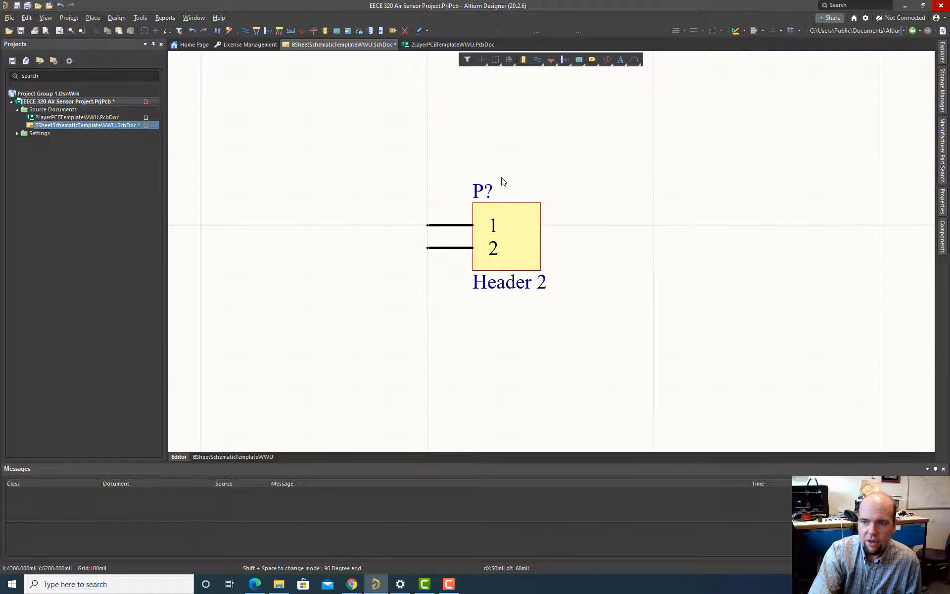
{"action": "left_click", "coordinate": [486, 210]}
{"action": "left_click", "coordinate": [523, 168]}
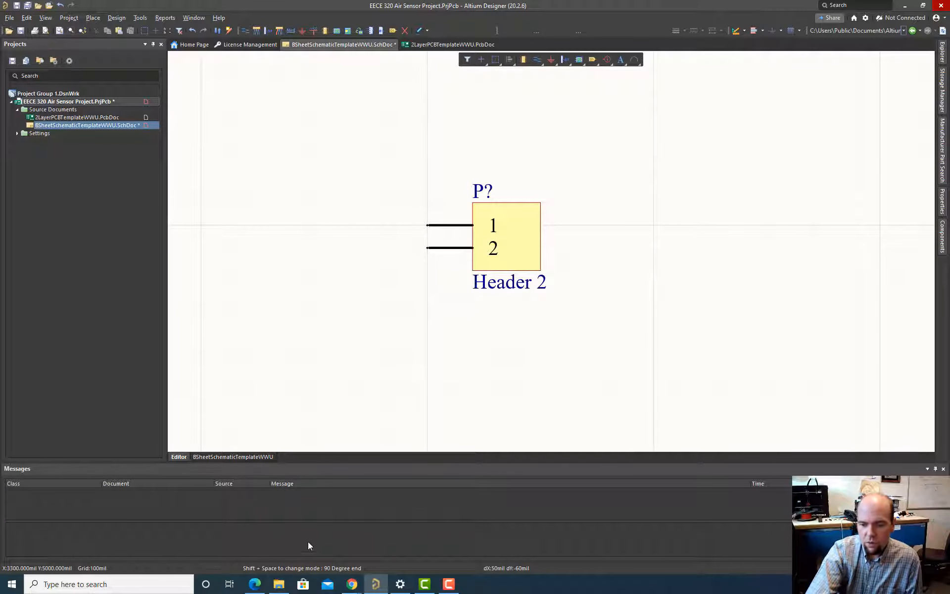
- Switch to File Explorer and open the Altium\Libraries\320 folder on the eedata (R:) network drive
{"action": "left_click", "coordinate": [279, 585]}
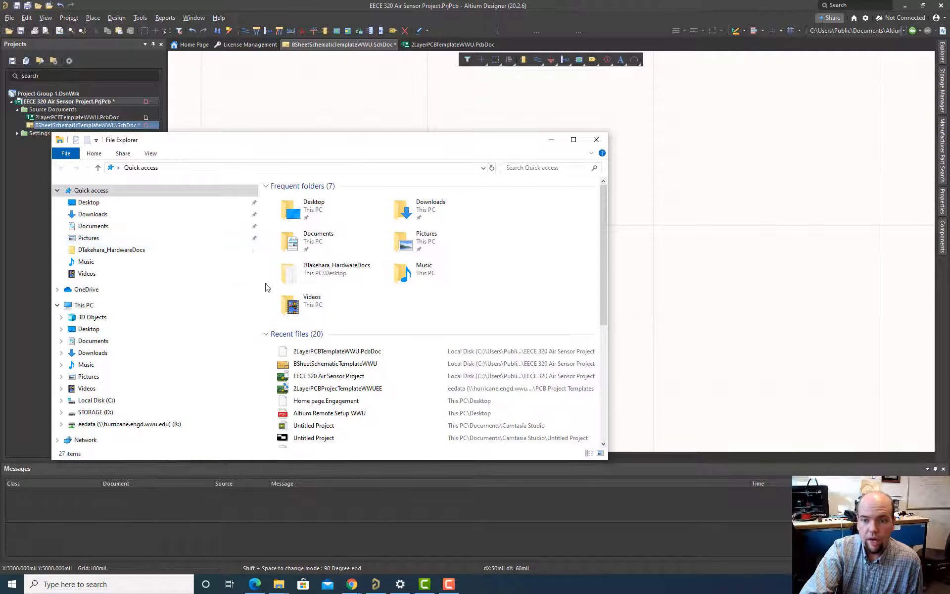
{"action": "left_click", "coordinate": [89, 307]}
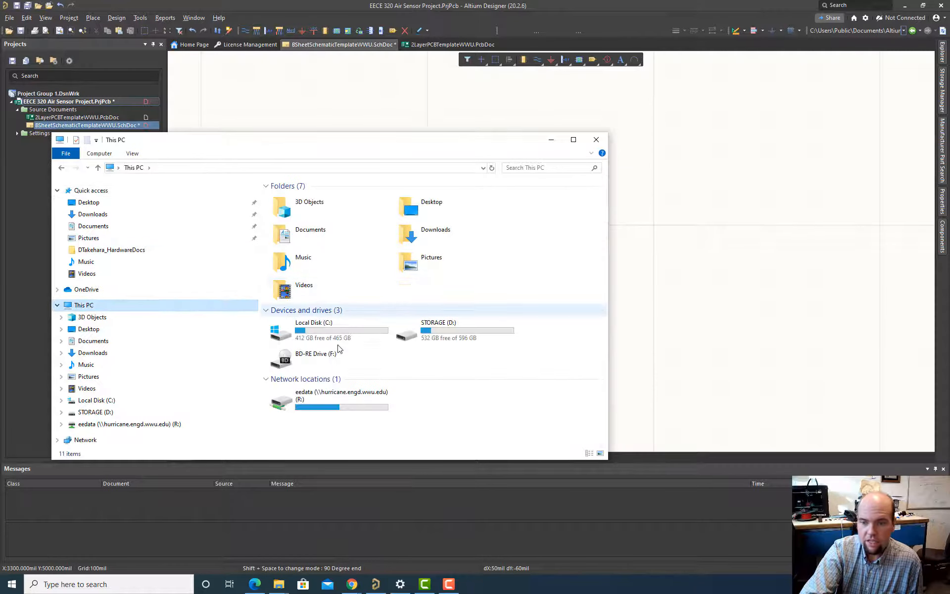
{"action": "left_click", "coordinate": [319, 402]}
{"action": "double_click", "coordinate": [320, 402]}
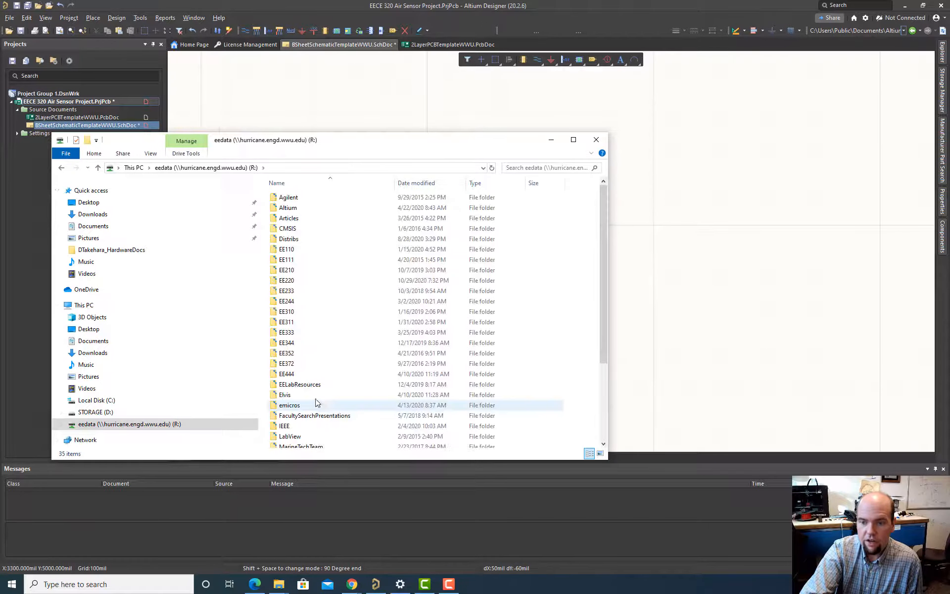
{"action": "left_click", "coordinate": [283, 209]}
{"action": "double_click", "coordinate": [283, 212]}
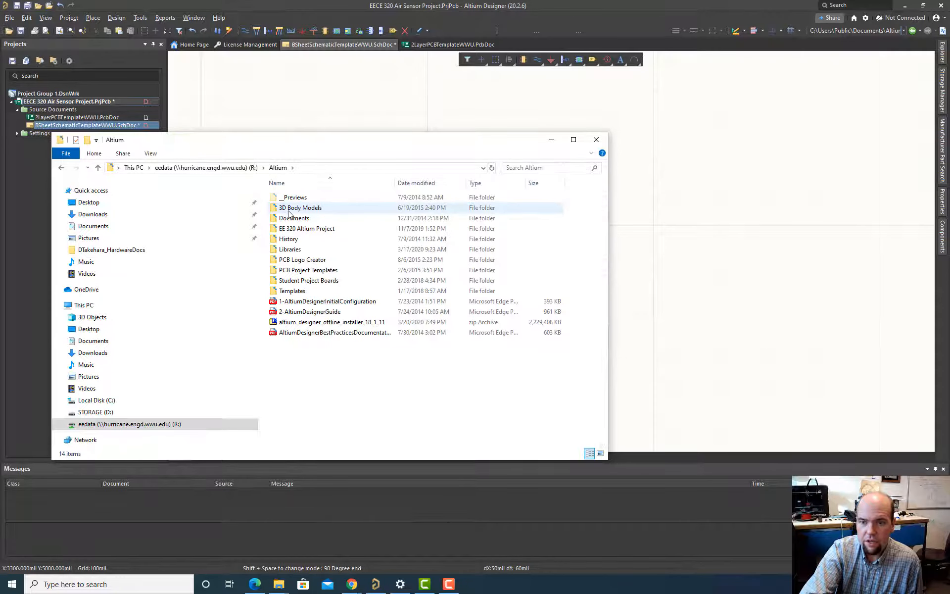
{"action": "double_click", "coordinate": [284, 250]}
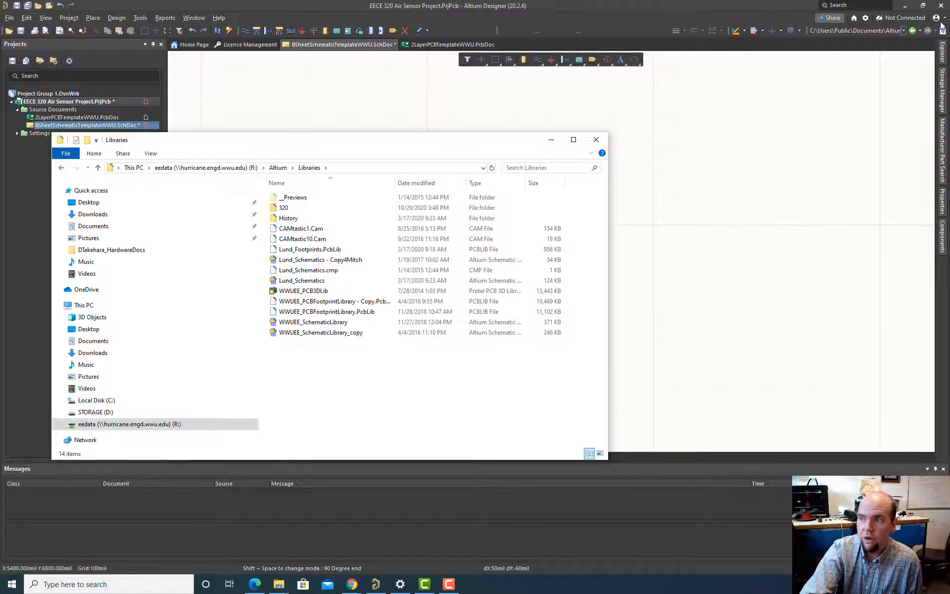
{"action": "double_click", "coordinate": [292, 207]}
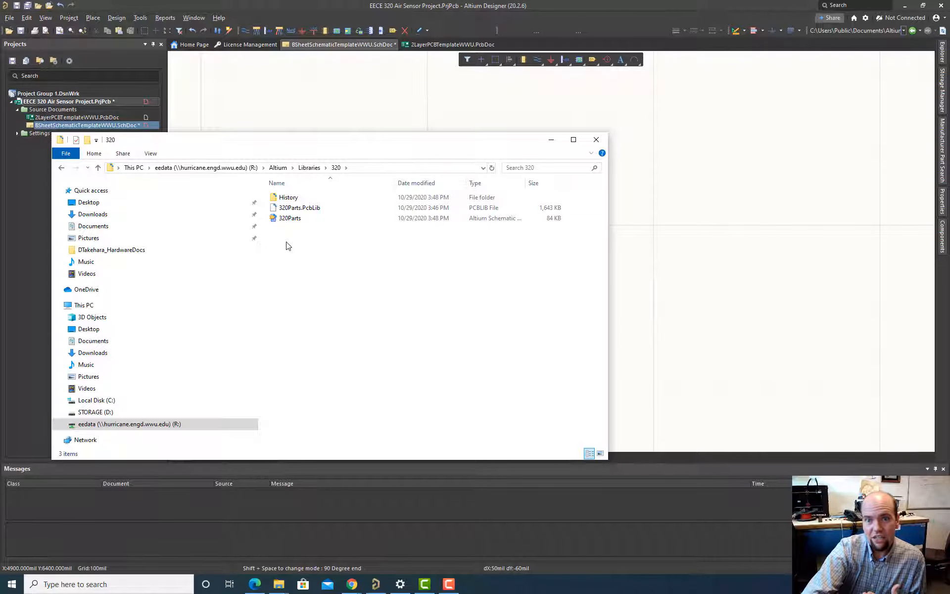
- Copy the 320Parts.PcbLib and 320Parts schematic library files and bring up the other File Explorer window showing Altium_Install
{"action": "left_click", "coordinate": [283, 212]}
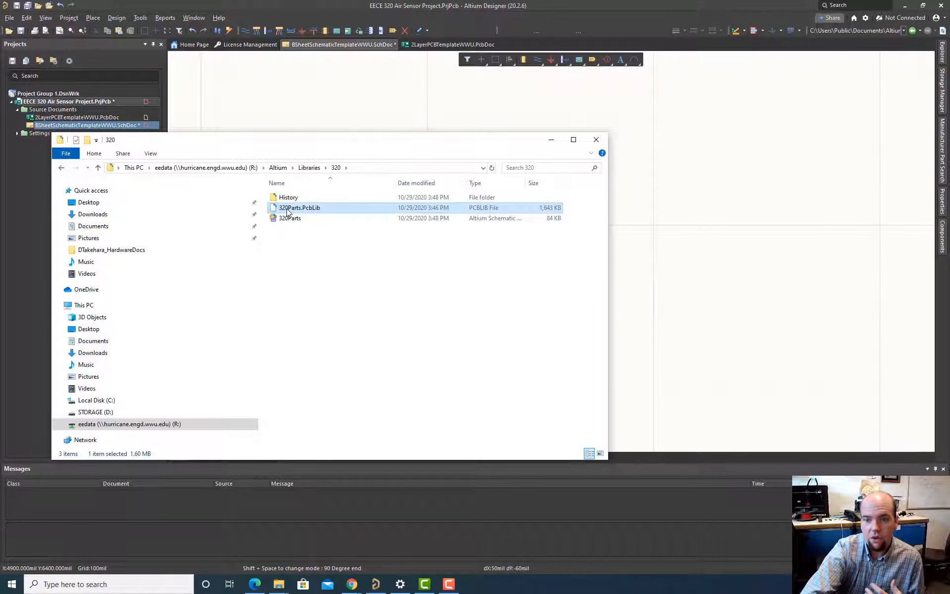
{"action": "left_click", "coordinate": [291, 221], "text": "shift"}
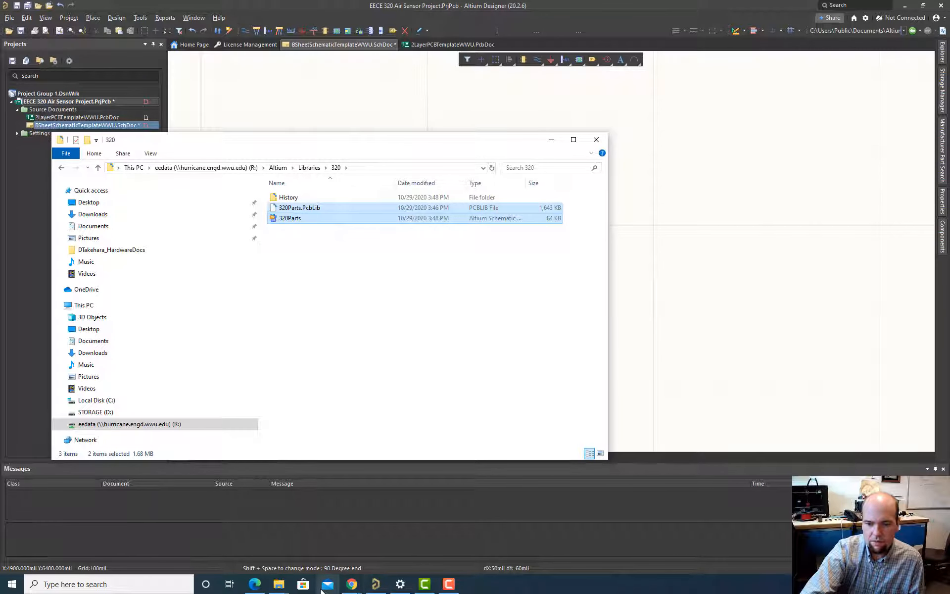
{"action": "mouse_move", "coordinate": [280, 589]}
{"action": "left_click", "coordinate": [237, 549]}
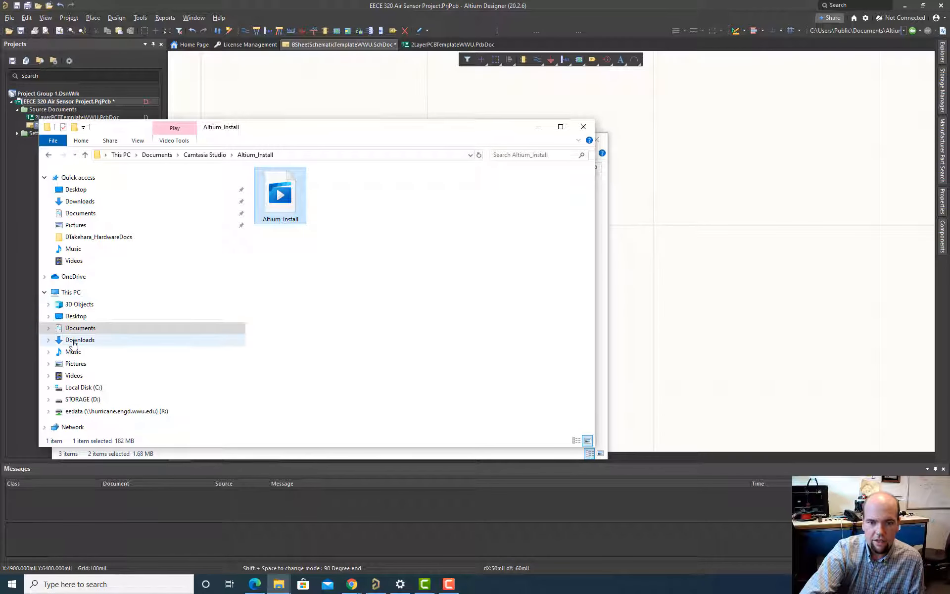
- Create a new folder named Altium in Documents
{"action": "left_click", "coordinate": [88, 213]}
{"action": "right_click", "coordinate": [293, 264]}
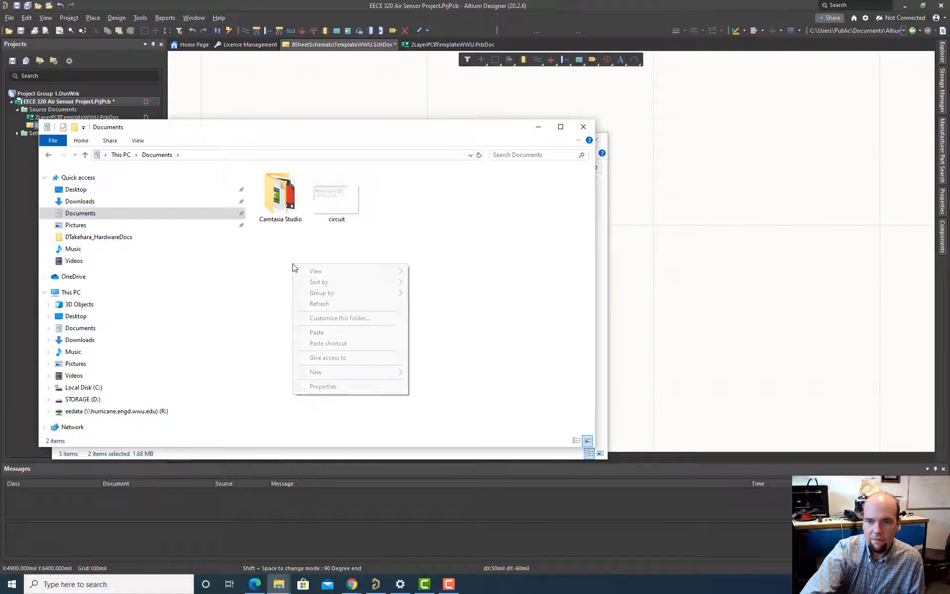
{"action": "mouse_move", "coordinate": [338, 373]}
{"action": "left_click", "coordinate": [418, 372]}
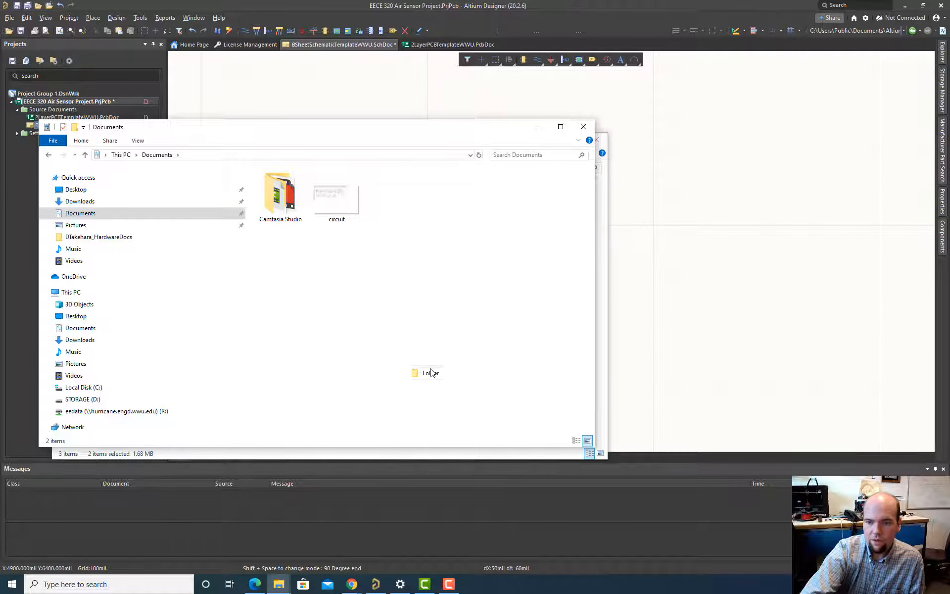
{"action": "type", "text": "Altium_"}
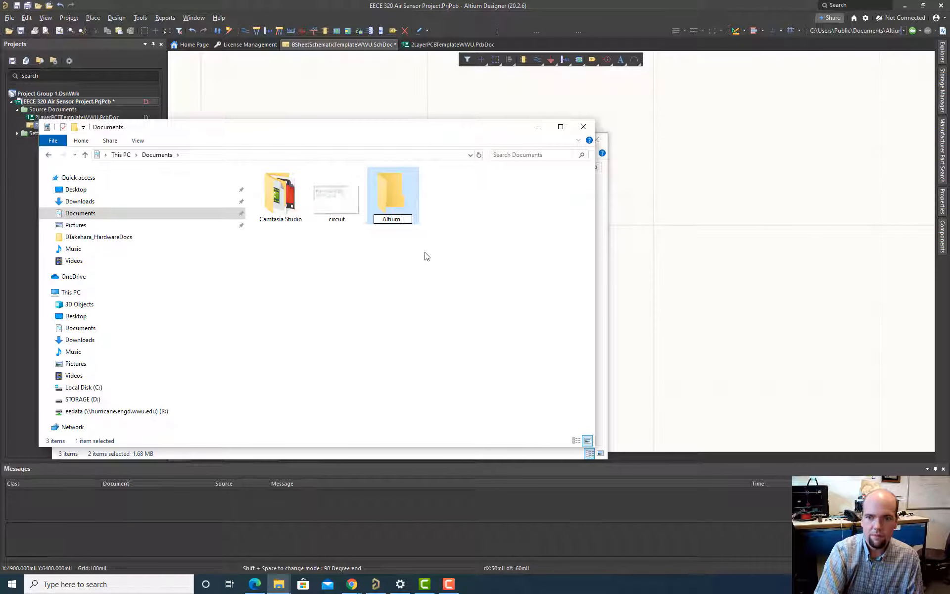
{"action": "key", "text": "BackSpace"}
{"action": "key", "text": "Return"}
- Paste the two 320Parts library files into the Documents\Altium folder and return to Altium Designer
{"action": "double_click", "coordinate": [392, 200]}
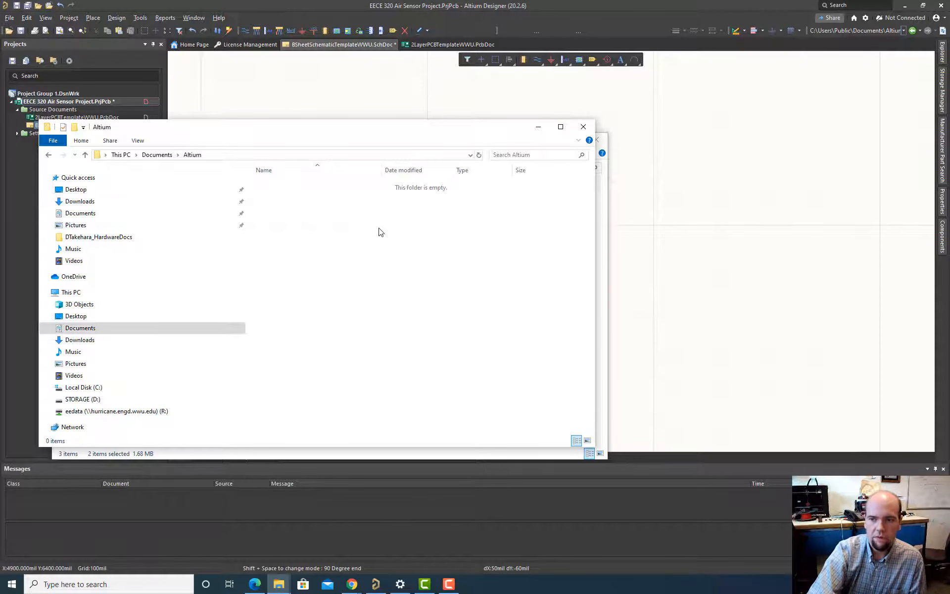
{"action": "key", "text": "ctrl+v"}
{"action": "left_click", "coordinate": [320, 253]}
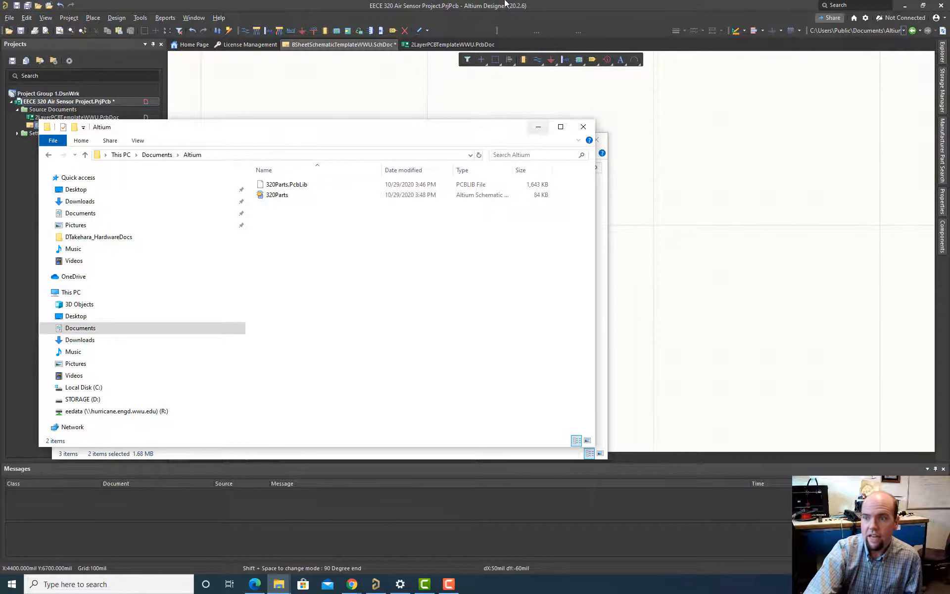
{"action": "left_click", "coordinate": [538, 126]}
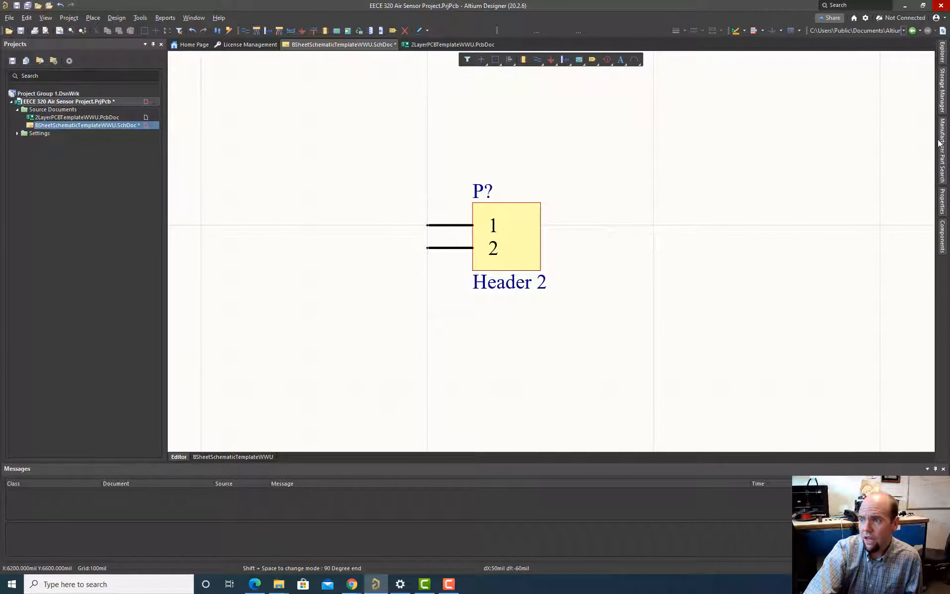
- Open the file-based library preferences from the component browser and show the list of installed libraries
{"action": "left_click", "coordinate": [944, 239]}
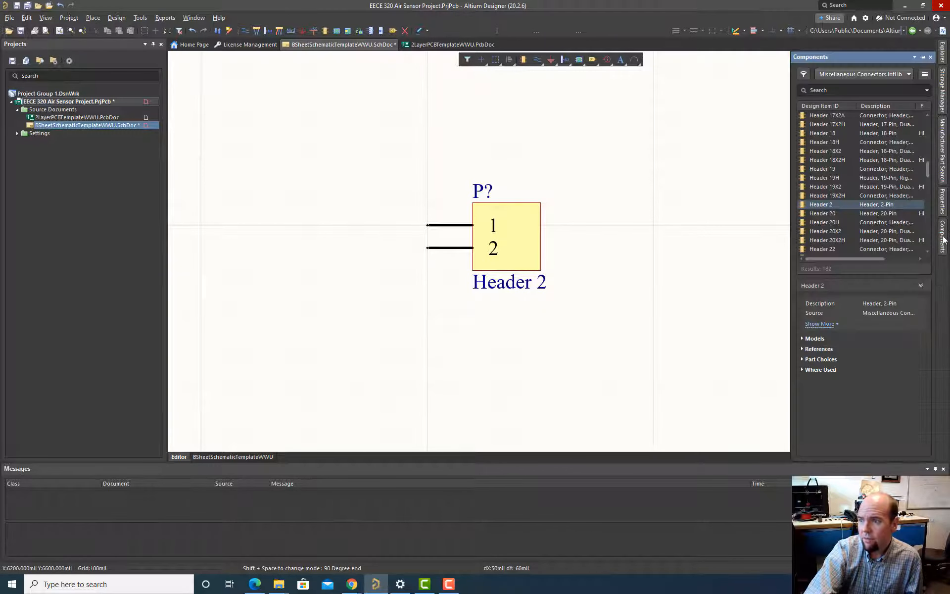
{"action": "left_click", "coordinate": [924, 75]}
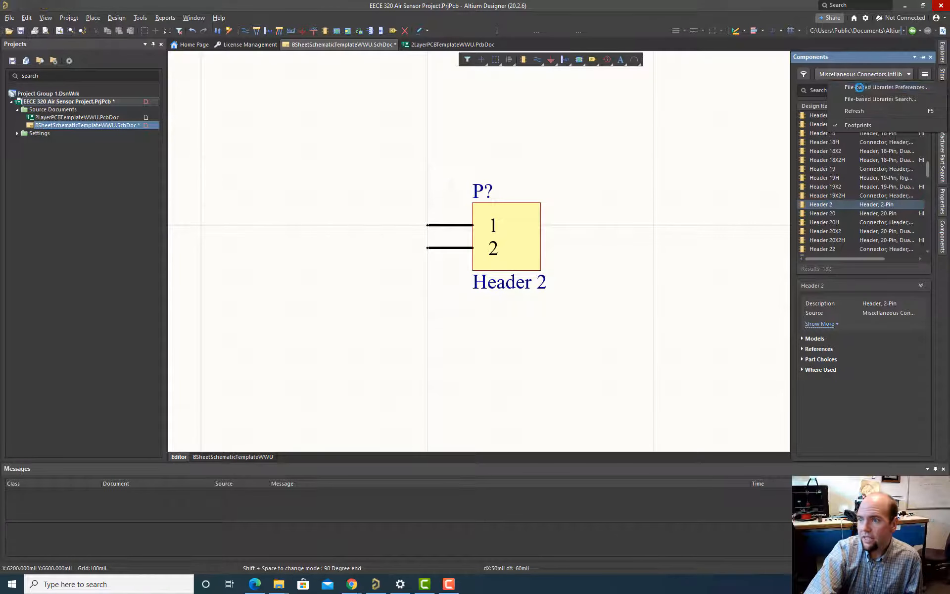
{"action": "left_click", "coordinate": [860, 87]}
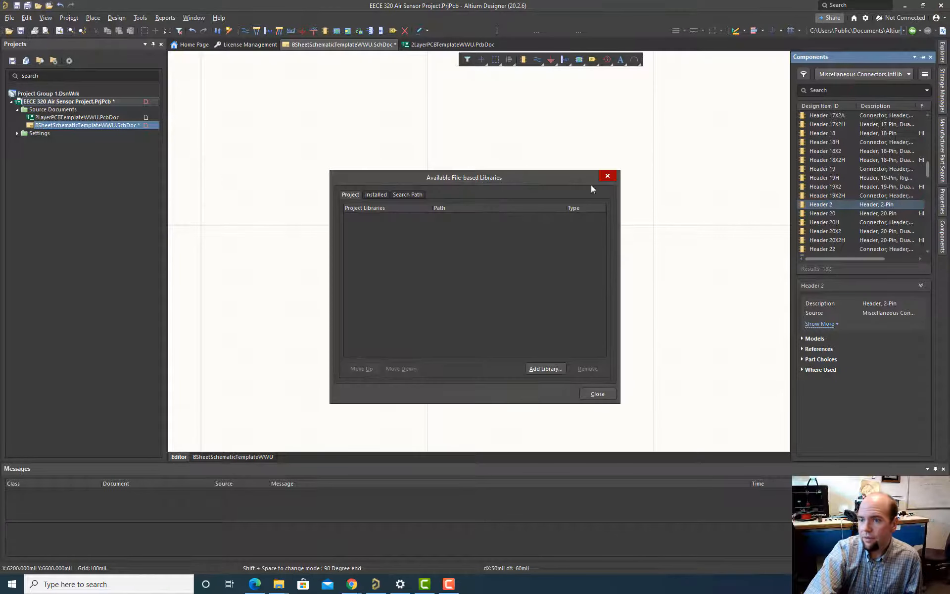
{"action": "left_click", "coordinate": [372, 197]}
{"action": "left_click", "coordinate": [349, 196]}
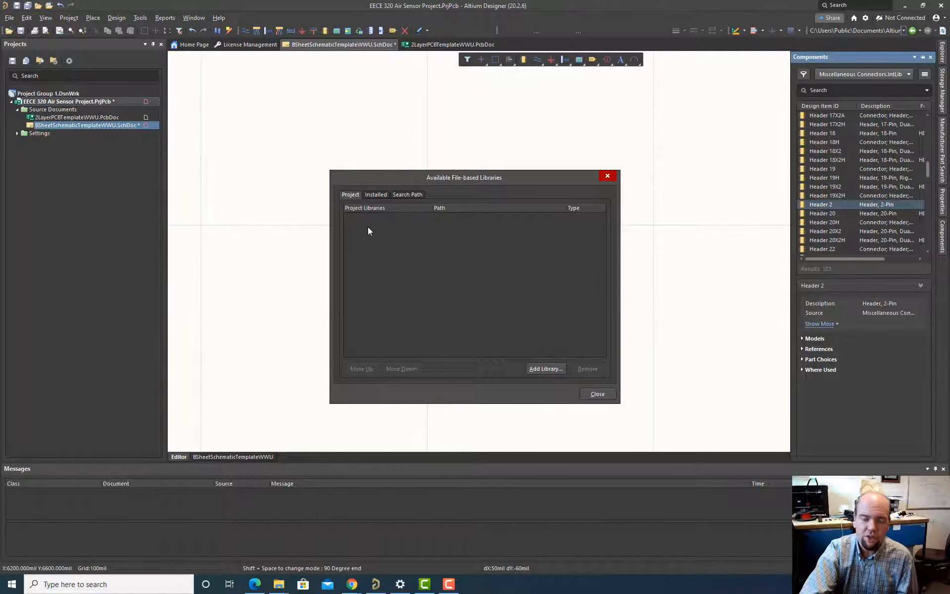
{"action": "left_click", "coordinate": [370, 194]}
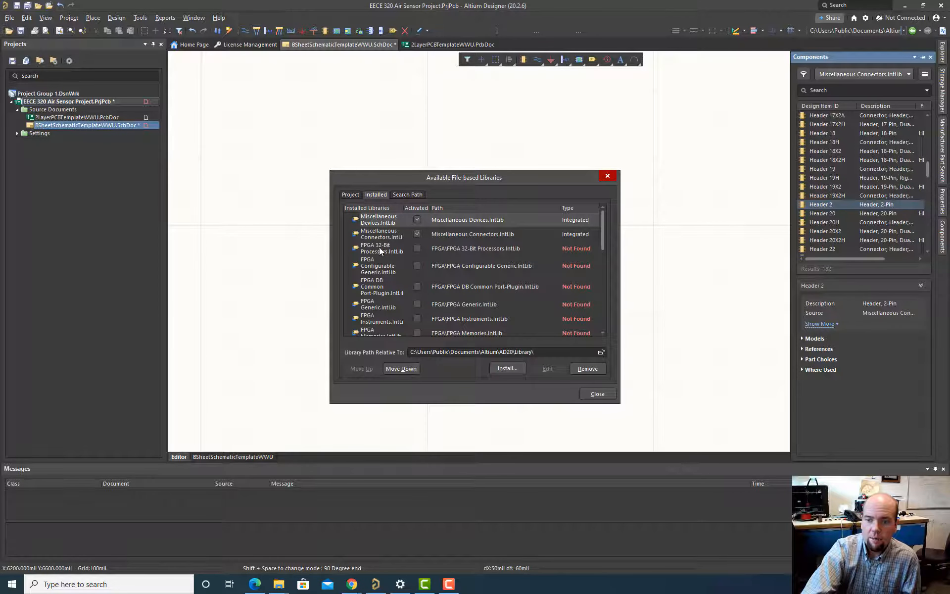
{"action": "scroll", "coordinate": [379, 248], "scroll_direction": "down", "scroll_amount": 6}
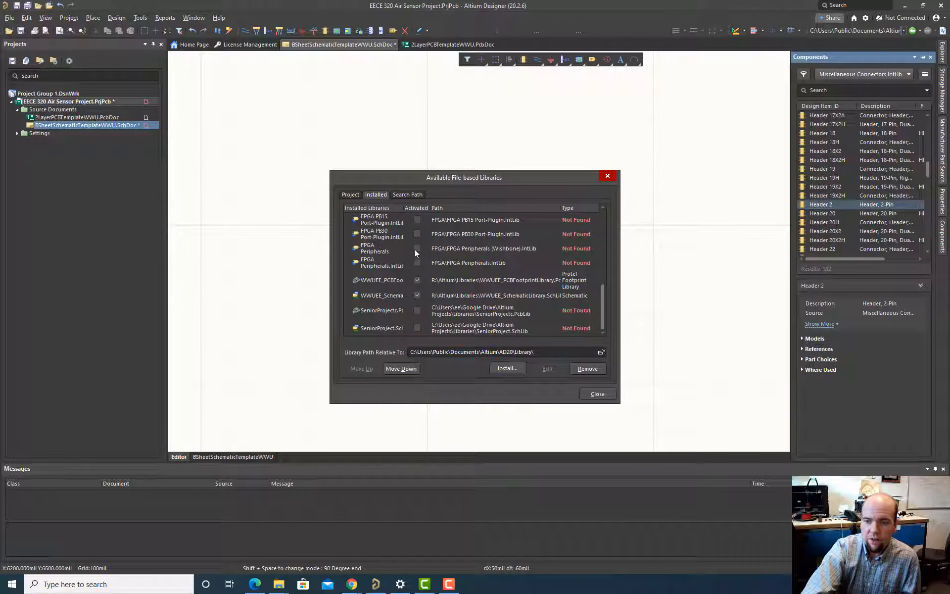
- Install 320Parts.PcbLib and 320Parts.SchLib from Documents\Altium, with the file filter set to All Files
{"action": "left_click", "coordinate": [509, 368]}
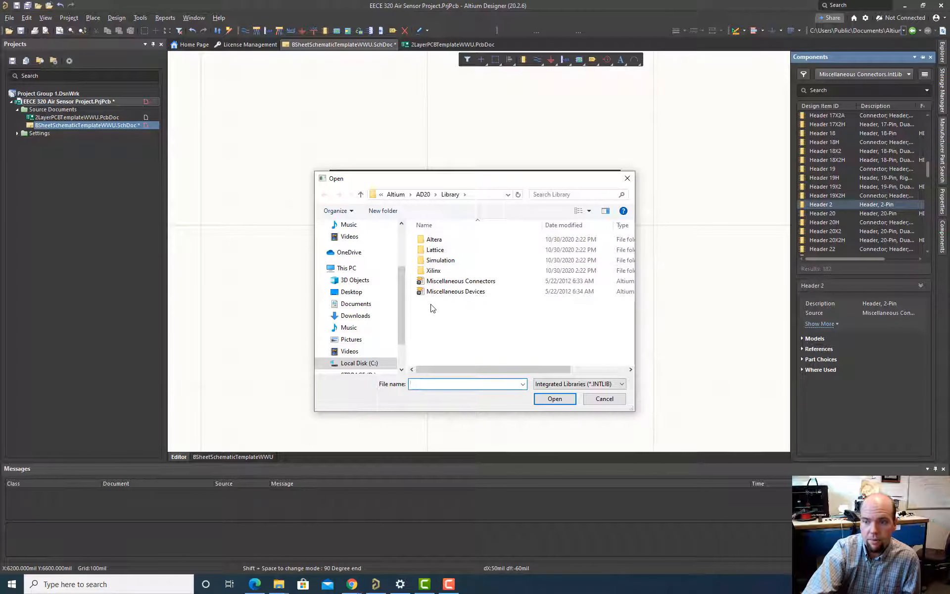
{"action": "left_click", "coordinate": [357, 304]}
{"action": "double_click", "coordinate": [442, 250]}
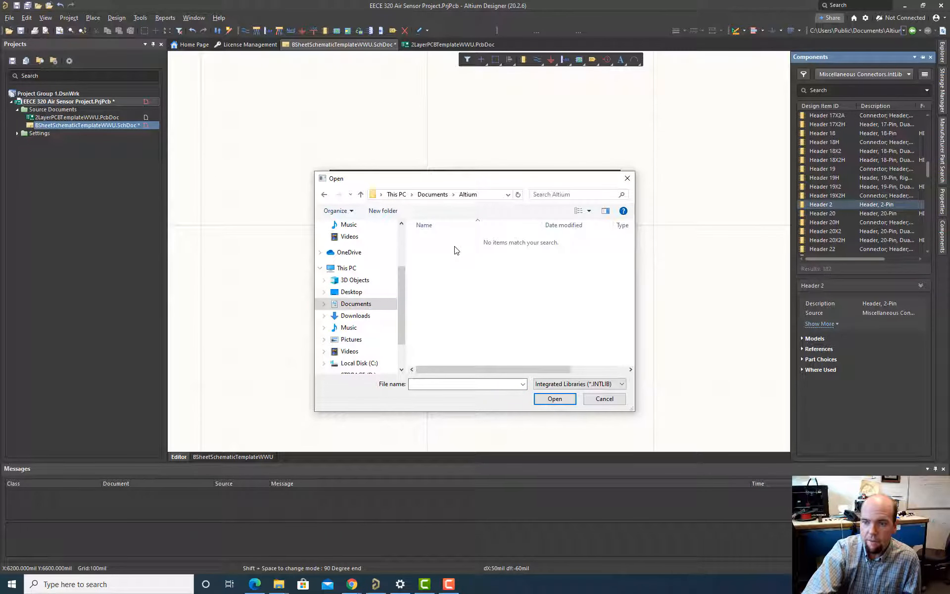
{"action": "left_click", "coordinate": [576, 386]}
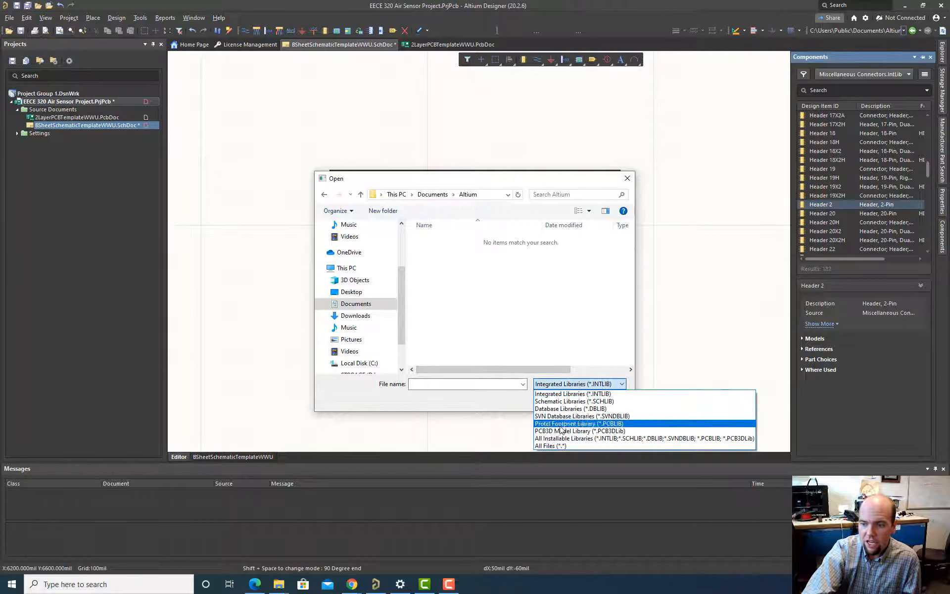
{"action": "left_click", "coordinate": [557, 446]}
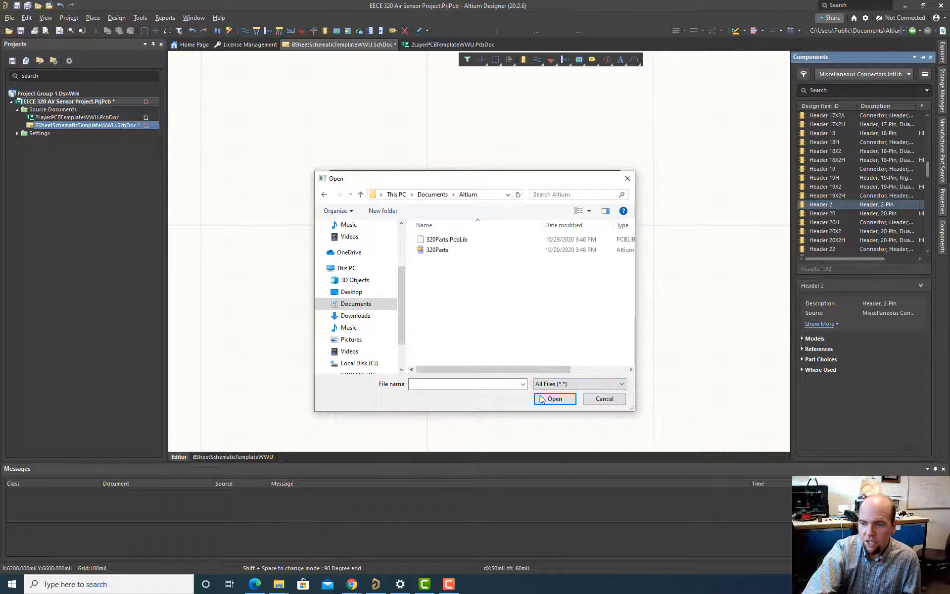
{"action": "left_click", "coordinate": [435, 240]}
{"action": "left_click", "coordinate": [432, 250], "text": "ctrl"}
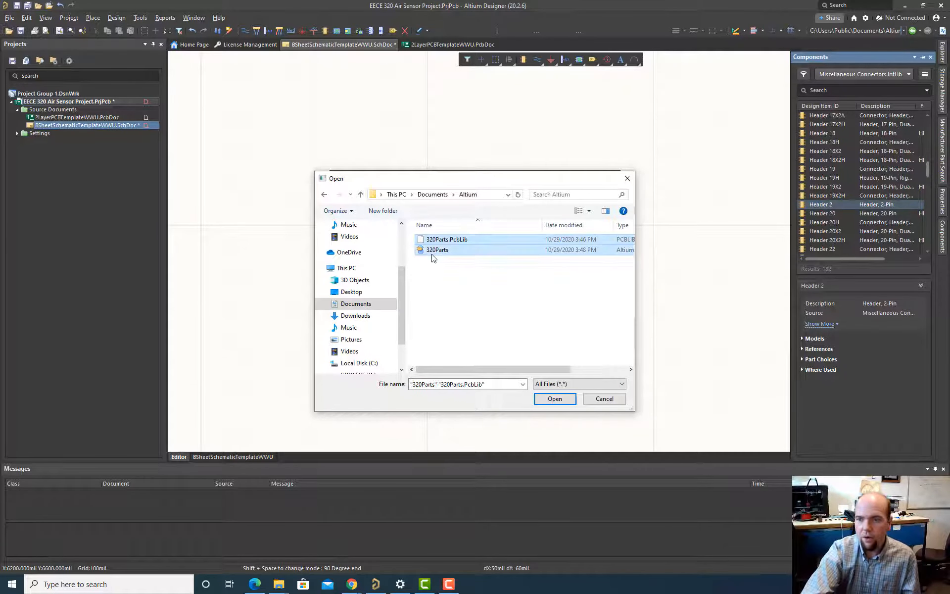
{"action": "left_click", "coordinate": [554, 399]}
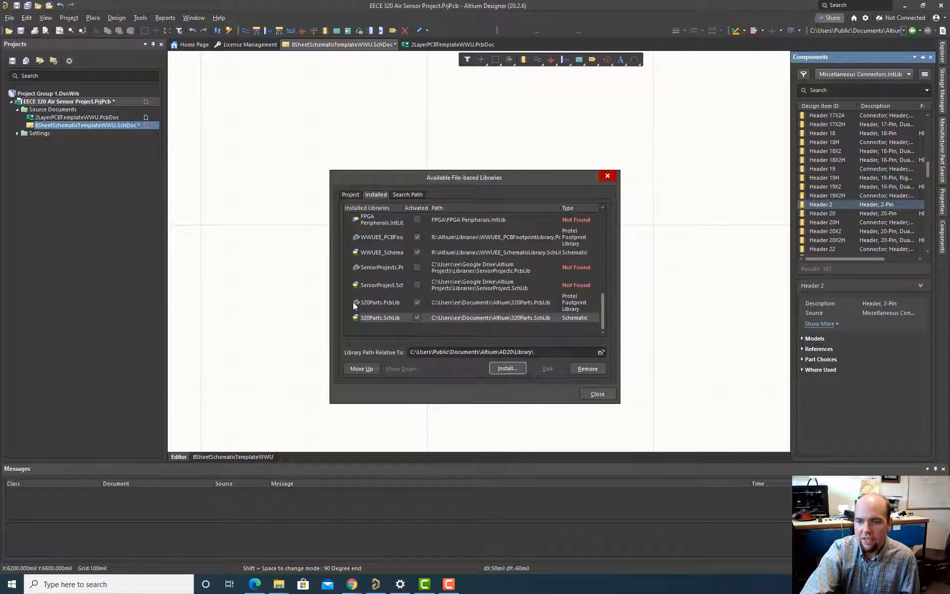
{"action": "left_click", "coordinate": [598, 394]}
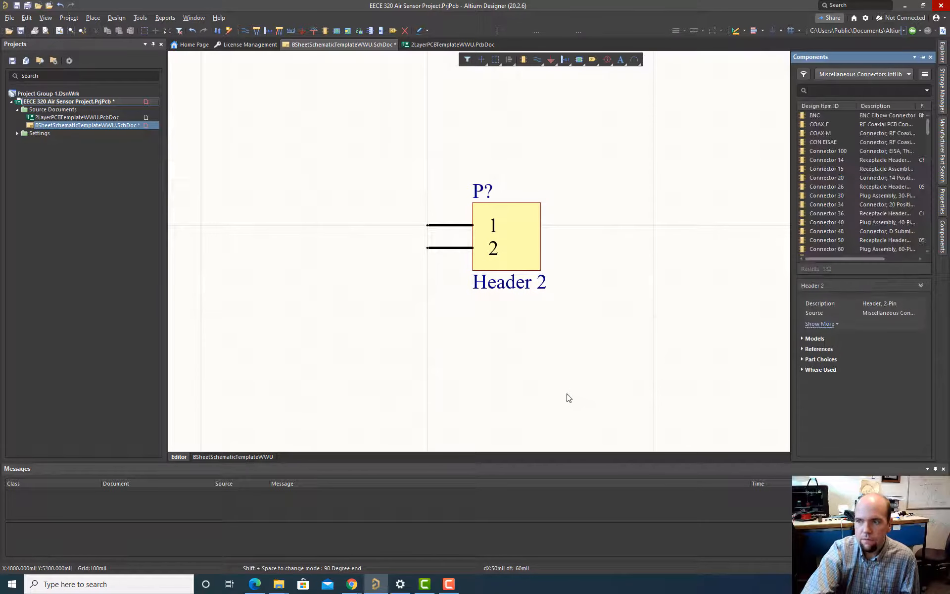
- Set 320Parts.SchLib as the active library for choosing components
{"action": "left_click", "coordinate": [908, 75]}
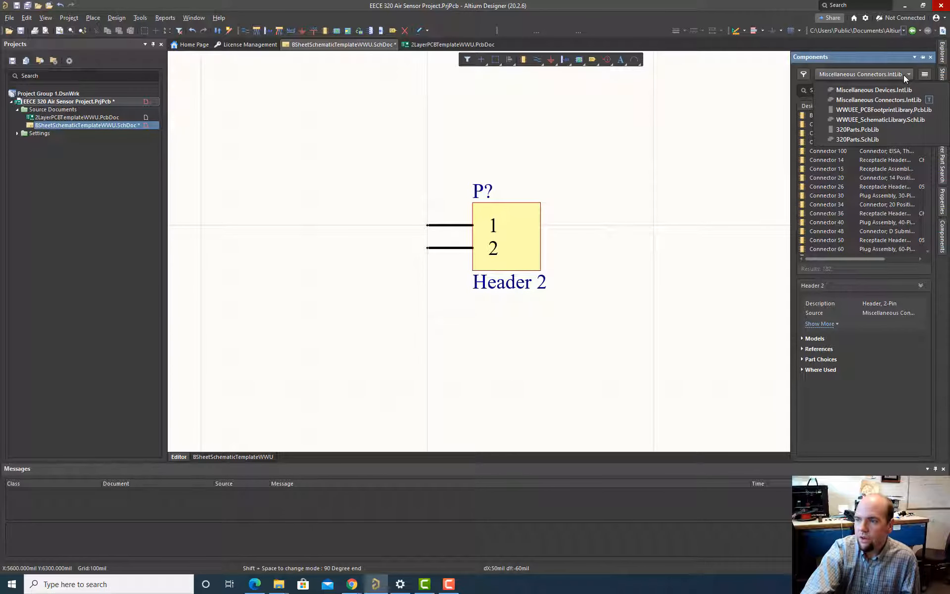
{"action": "left_click", "coordinate": [865, 140]}
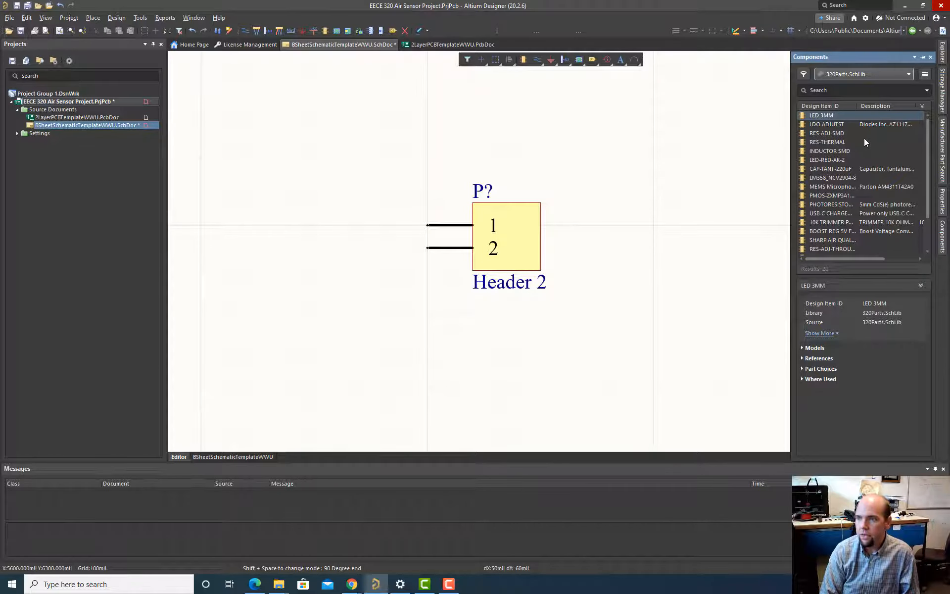
{"action": "left_click", "coordinate": [858, 75]}
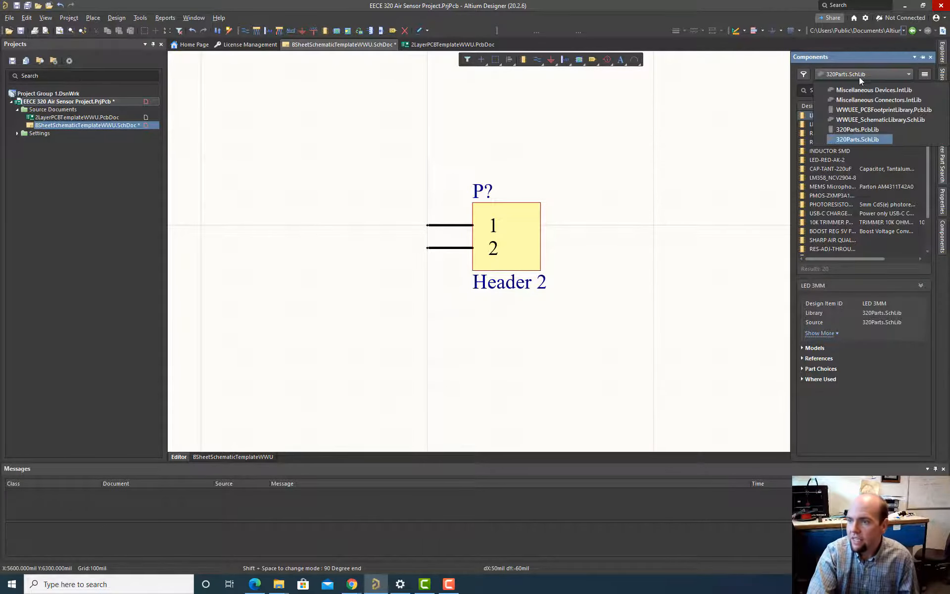
{"action": "left_click", "coordinate": [849, 139]}
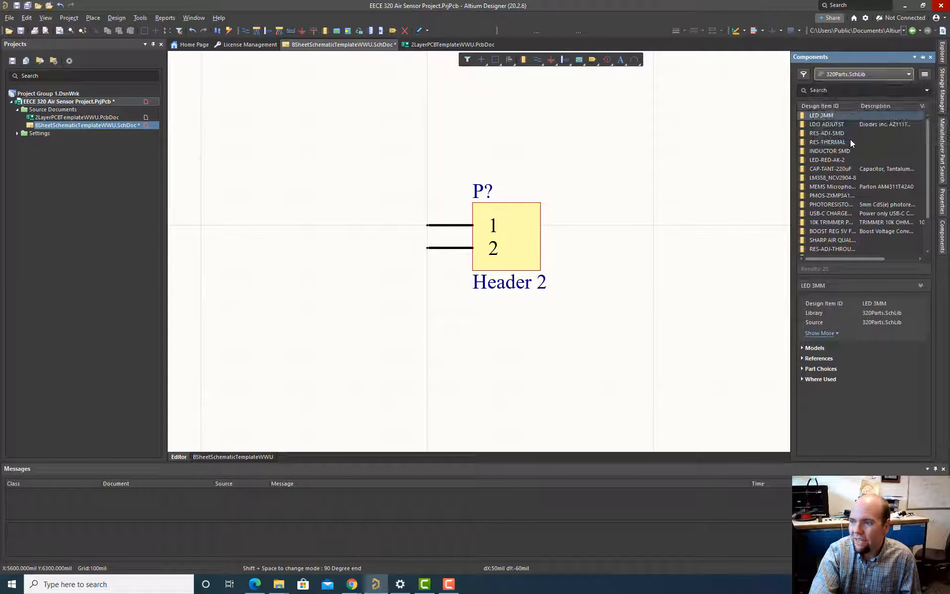
- Find the USB-C CHARGE CONN part in 320Parts.SchLib and place it on the schematic beside Header 2
{"action": "scroll", "coordinate": [819, 144], "scroll_direction": "down", "scroll_amount": 2}
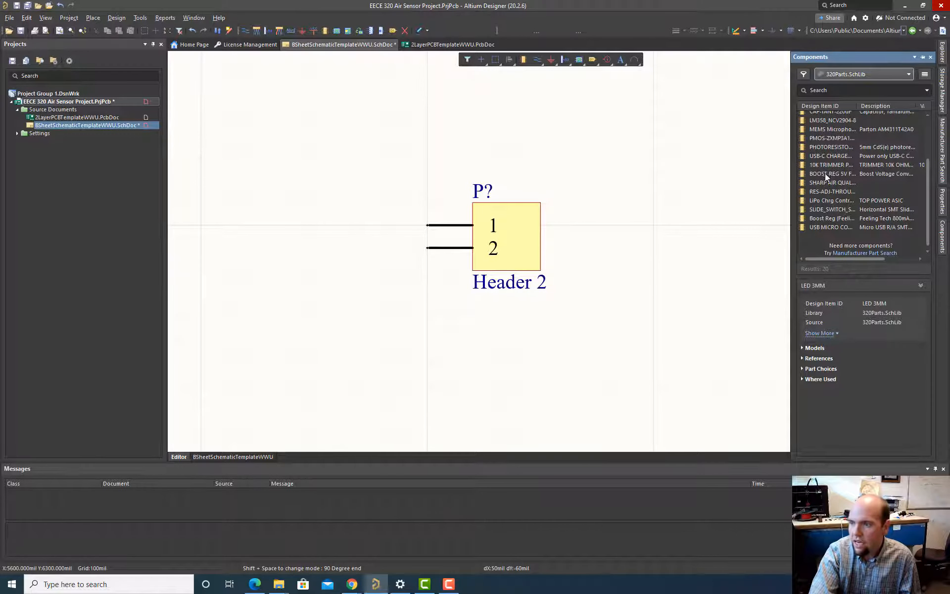
{"action": "scroll", "coordinate": [824, 174], "scroll_direction": "up", "scroll_amount": 2}
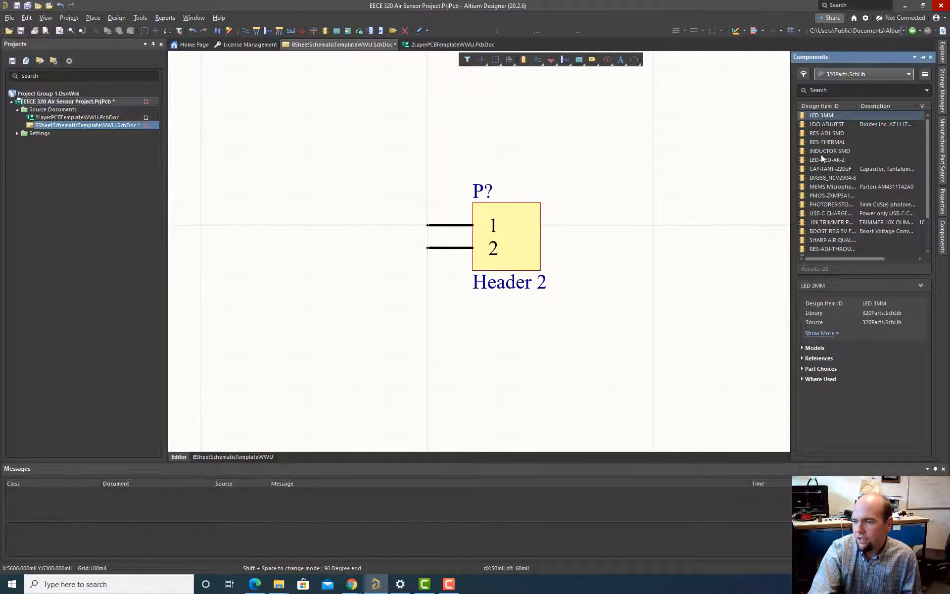
{"action": "scroll", "coordinate": [821, 155], "scroll_direction": "down", "scroll_amount": 3}
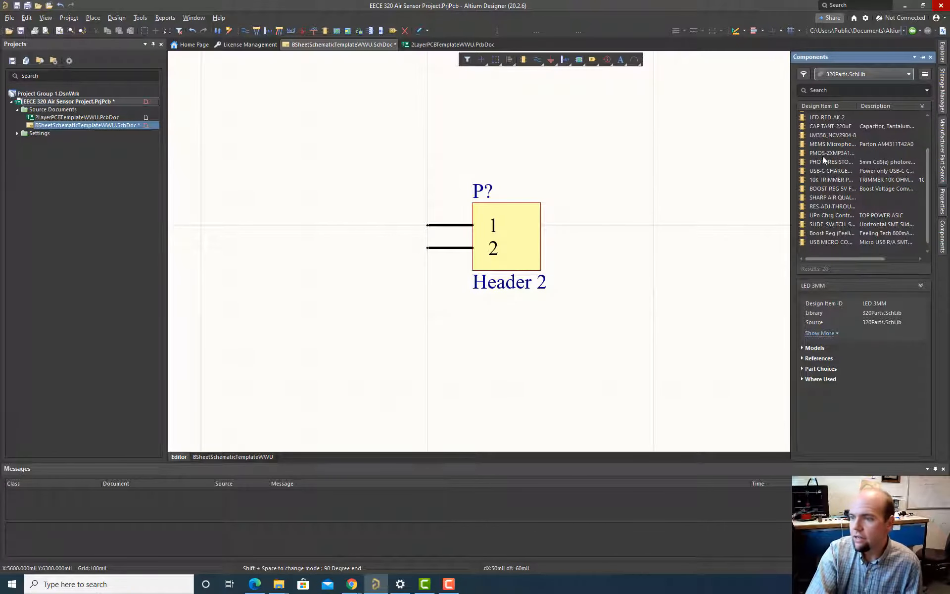
{"action": "scroll", "coordinate": [818, 163], "scroll_direction": "down", "scroll_amount": 1}
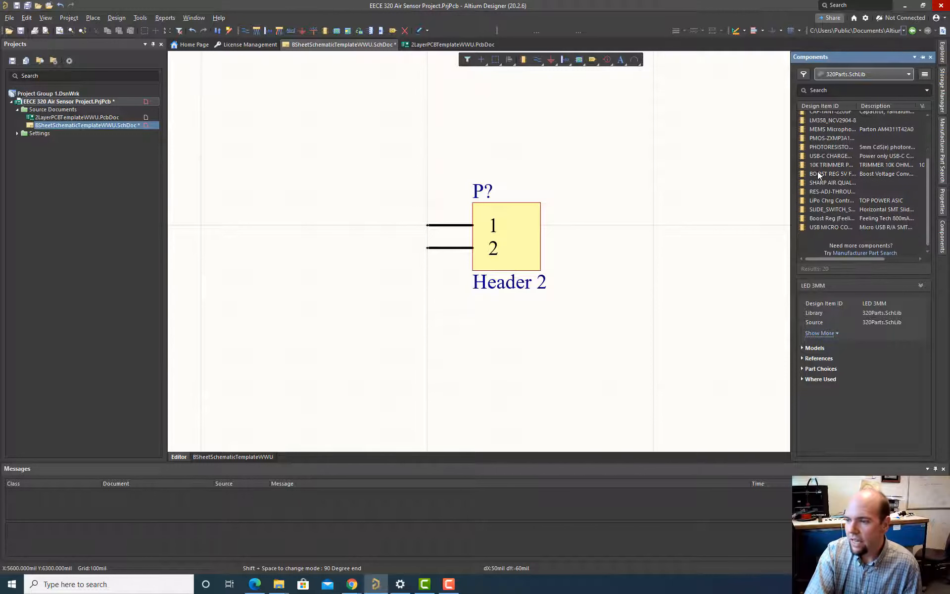
{"action": "left_click", "coordinate": [823, 227]}
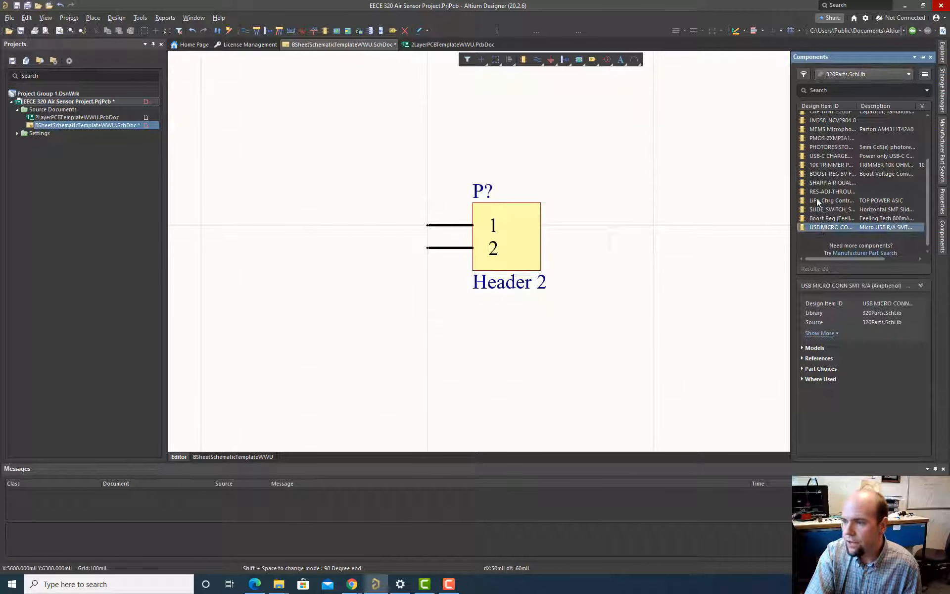
{"action": "scroll", "coordinate": [816, 198], "scroll_direction": "up", "scroll_amount": 2}
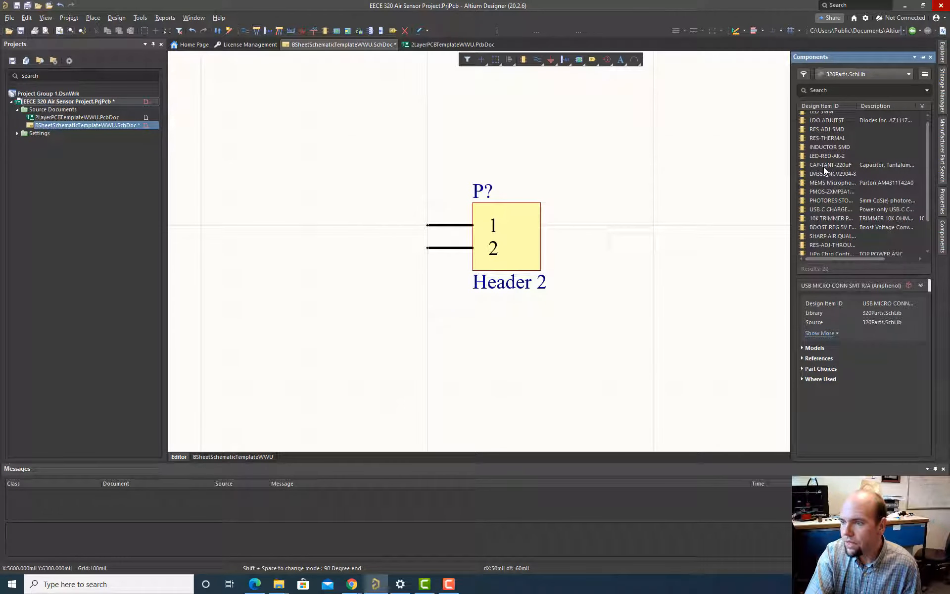
{"action": "left_click", "coordinate": [829, 210]}
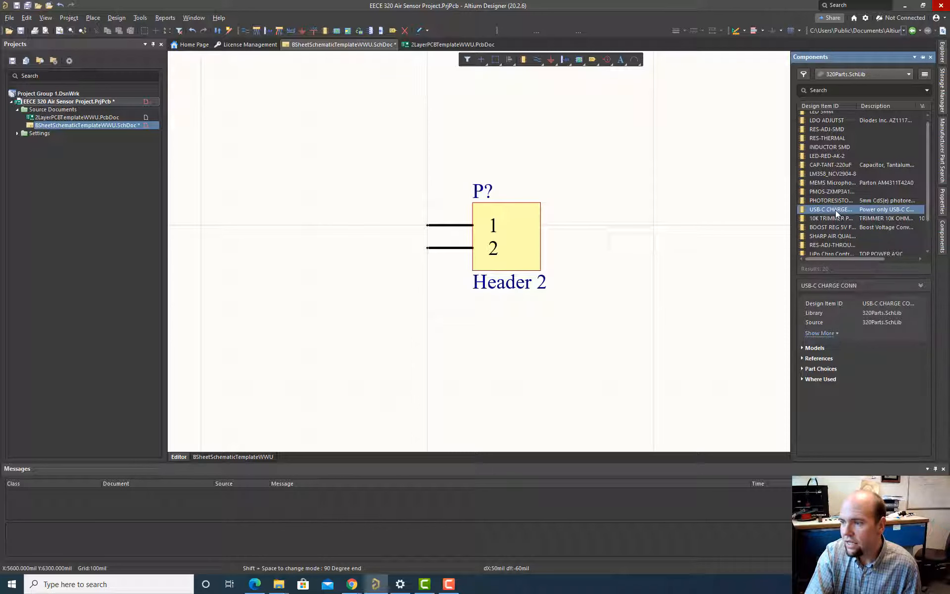
{"action": "left_click_drag", "start_coordinate": [829, 209], "coordinate": [237, 151]}
- Move the USB-C connector to the upper-left corner of the schematic sheet, near X 1000 mil, Y 8000 mil
{"action": "scroll", "coordinate": [306, 173], "scroll_direction": "down", "scroll_amount": 6, "text": "ctrl"}
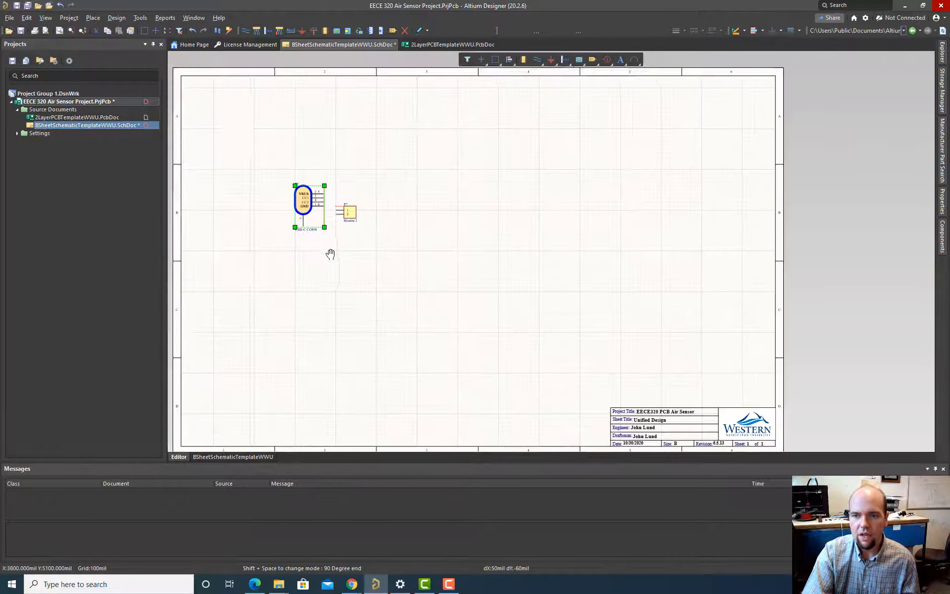
{"action": "right_click_drag", "start_coordinate": [329, 252], "coordinate": [382, 298]}
{"action": "left_click_drag", "start_coordinate": [366, 238], "coordinate": [276, 157]}
{"action": "scroll", "coordinate": [261, 165], "scroll_direction": "up", "scroll_amount": 2, "text": "ctrl"}
{"action": "scroll", "coordinate": [261, 165], "scroll_direction": "up", "scroll_amount": 3, "text": "ctrl"}
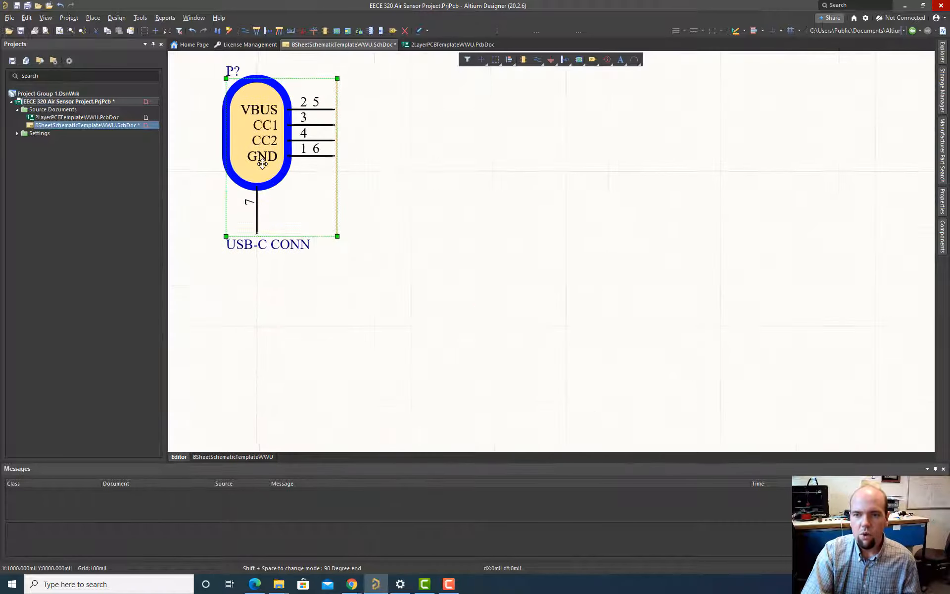
- Examine the USB-C connector's unassigned designator and its VBUS, CC1, CC2 and GND pins
{"action": "left_click", "coordinate": [384, 170]}
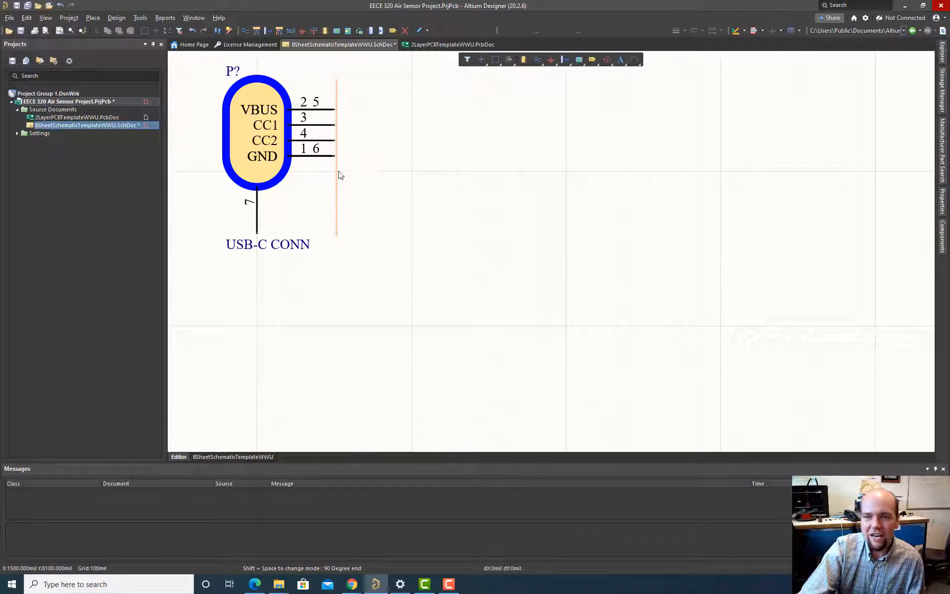
{"action": "scroll", "coordinate": [253, 148], "scroll_direction": "up", "scroll_amount": 2}
{"action": "left_click_drag", "start_coordinate": [216, 104], "coordinate": [245, 126]}
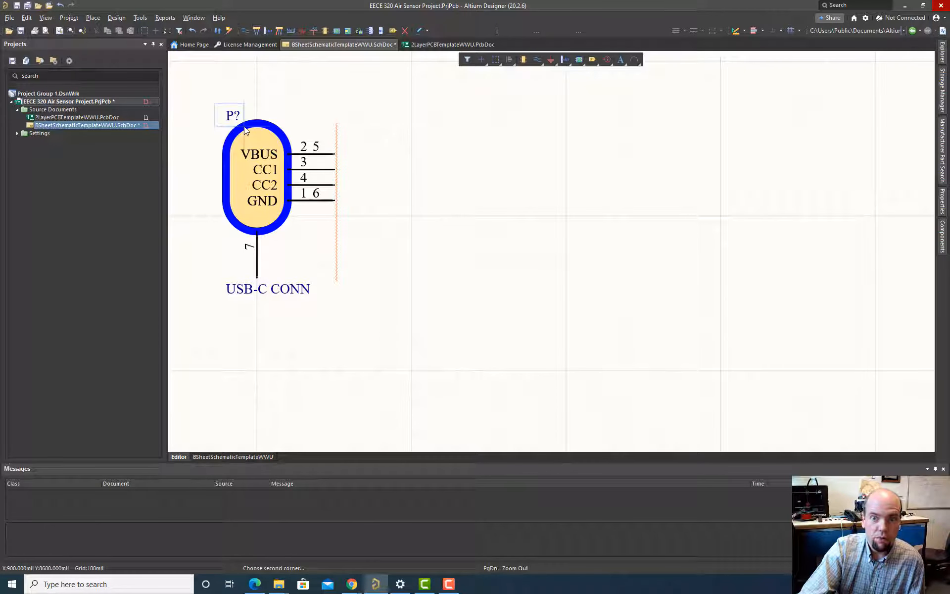
{"action": "left_click_drag", "start_coordinate": [245, 127], "coordinate": [216, 114]}
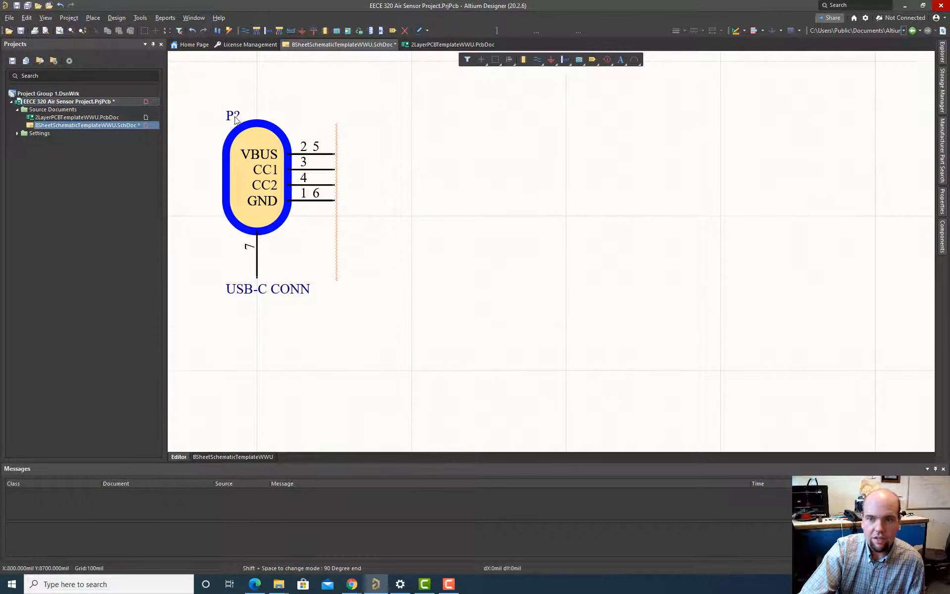
{"action": "scroll", "coordinate": [521, 225], "scroll_direction": "down", "scroll_amount": 3}
{"action": "scroll", "coordinate": [376, 232], "scroll_direction": "up", "scroll_amount": 2}
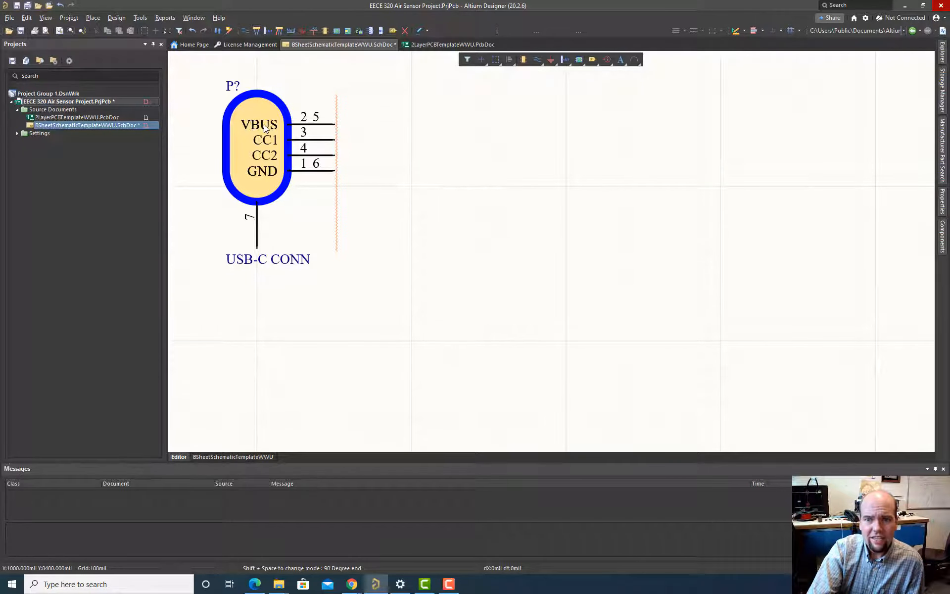
{"action": "mouse_move", "coordinate": [263, 127]}
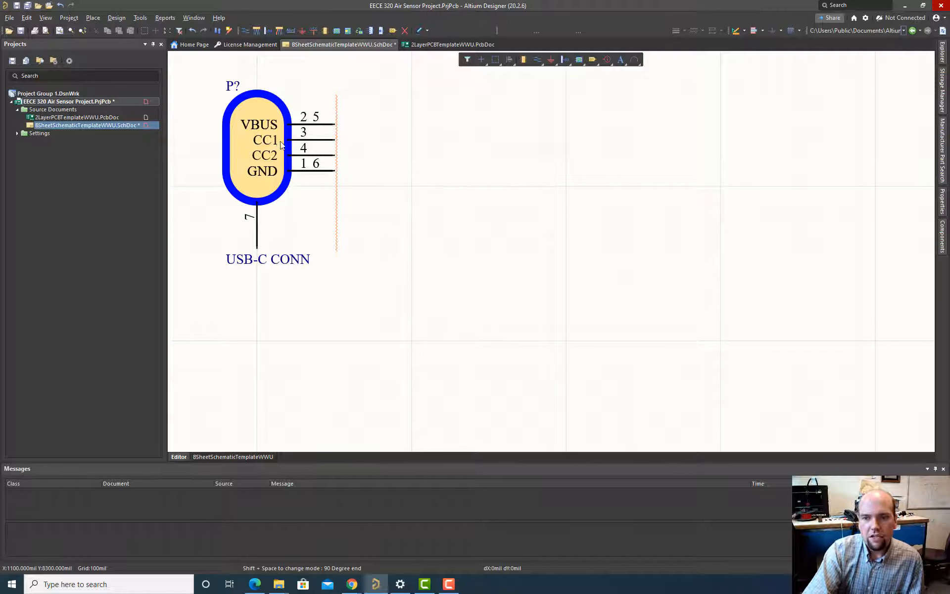
{"action": "mouse_move", "coordinate": [269, 156]}
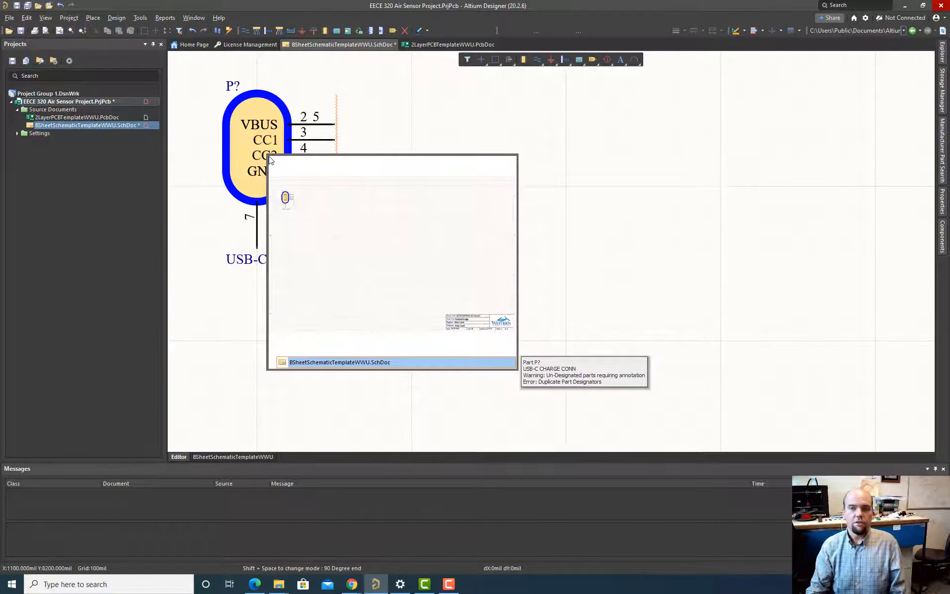
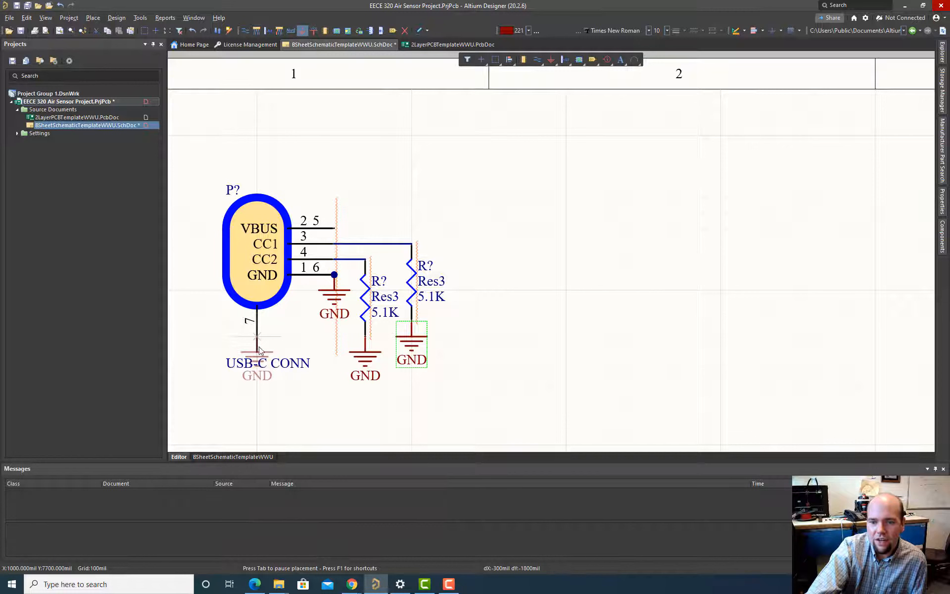
- Place a GND symbol on pin 7 of the USB-C connector and a power port named VUSB on its VBUS pins
{"action": "left_click", "coordinate": [257, 353]}
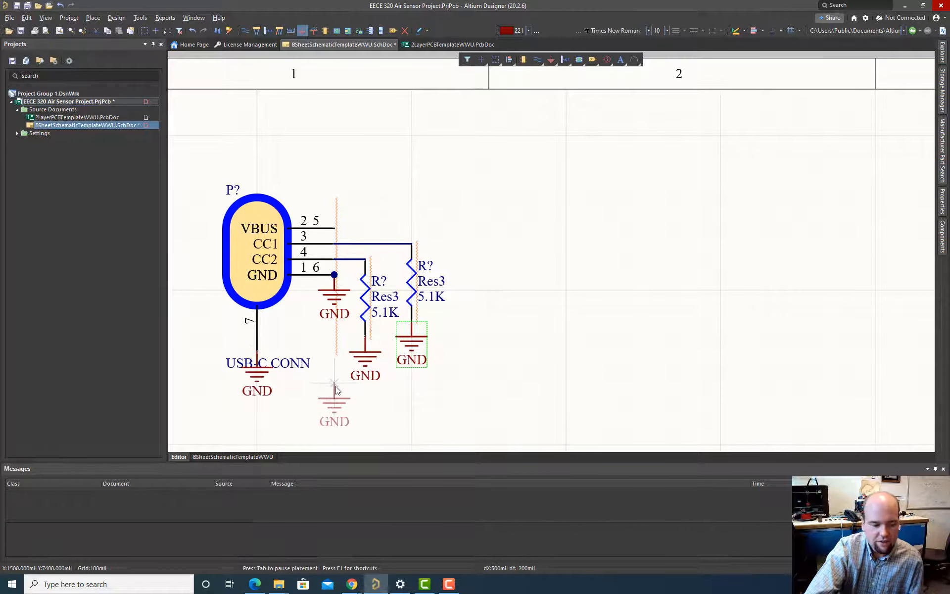
{"action": "left_click", "coordinate": [334, 228]}
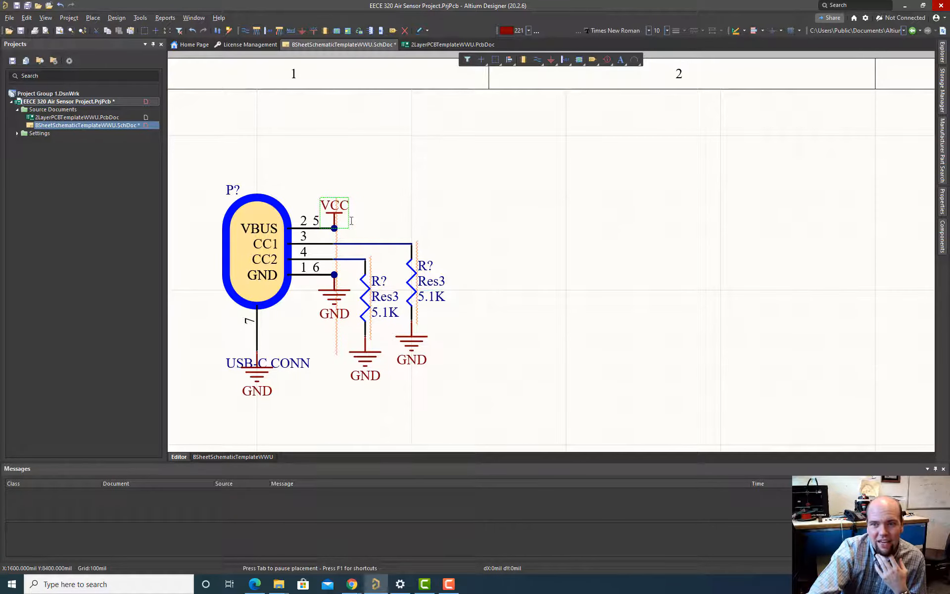
{"action": "key", "text": "Tab"}
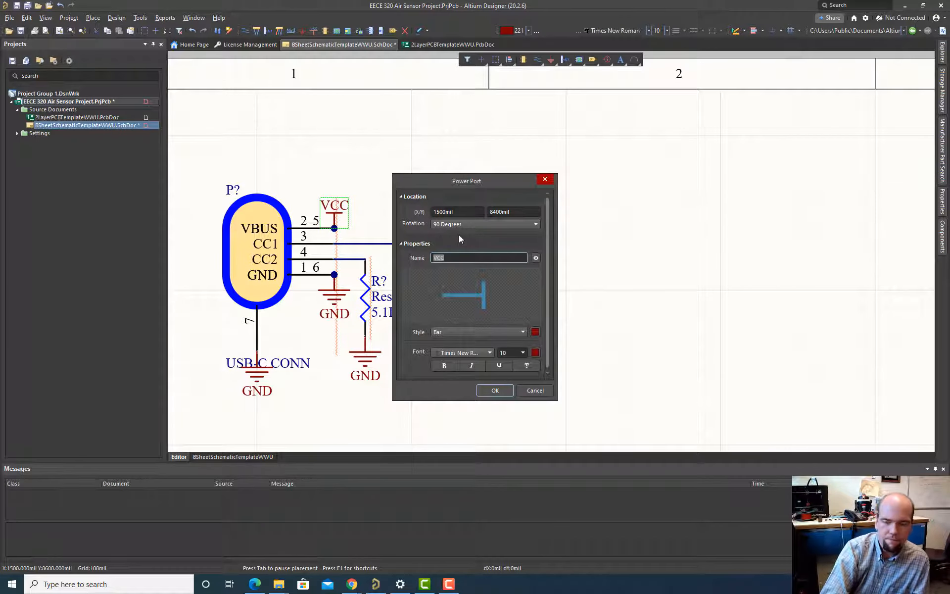
{"action": "type", "text": "VBUS"}
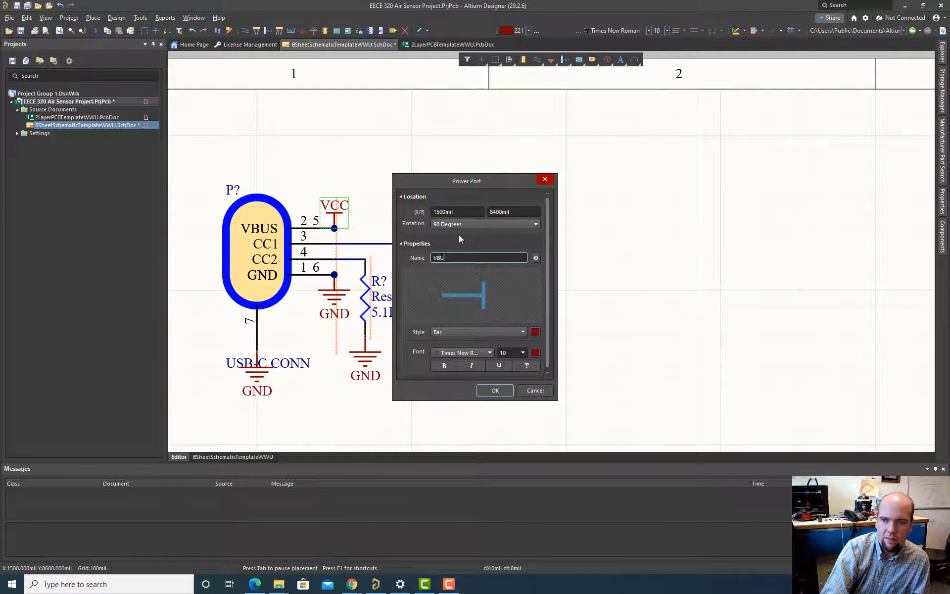
{"action": "key", "text": "BackSpace"}
{"action": "key", "text": "BackSpace"}
{"action": "type", "text": "US"}
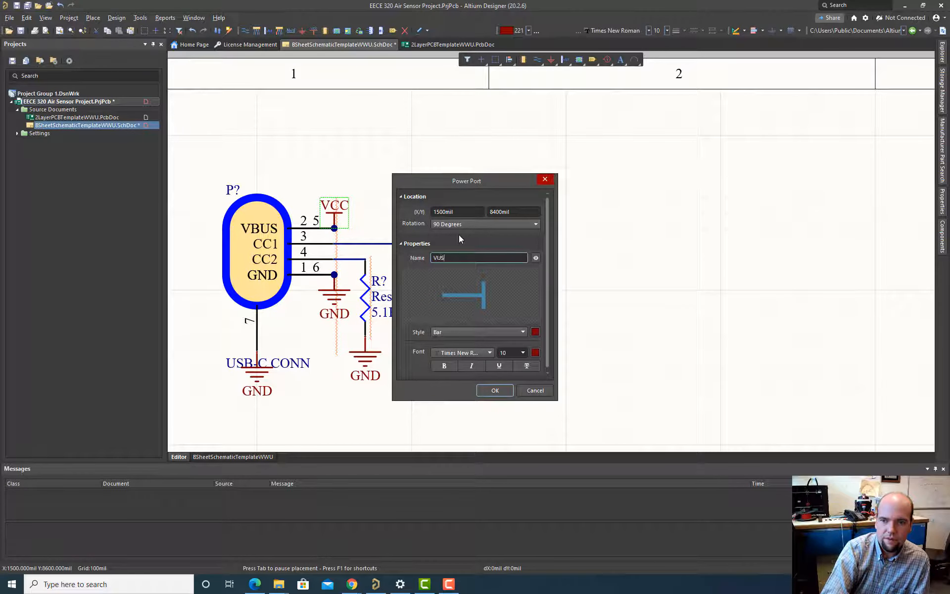
{"action": "key", "text": "Return"}
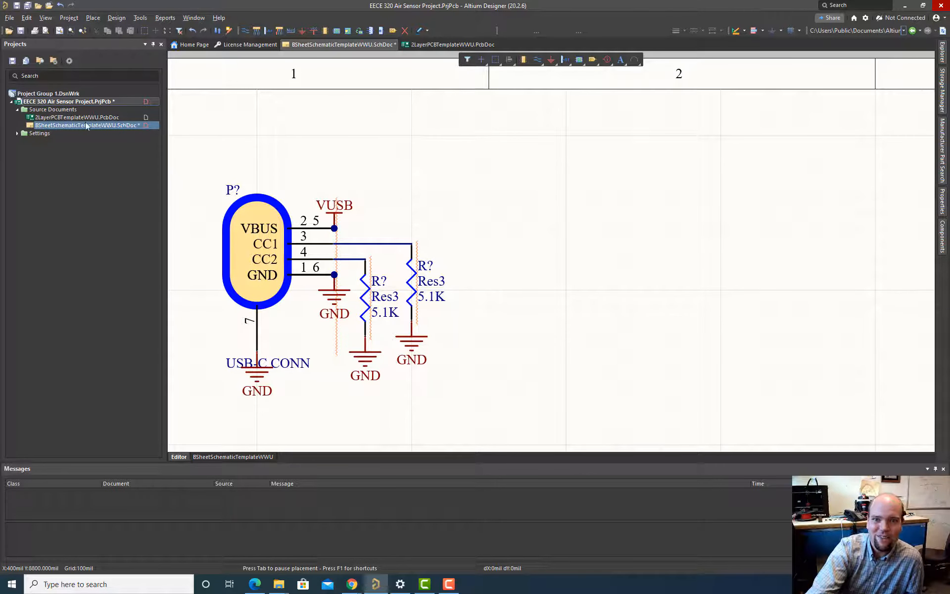
- Save the EECE 320 Air Sensor project and its BSheetSchematicTemplateWWU.SchDoc schematic
{"action": "right_click", "coordinate": [68, 103]}
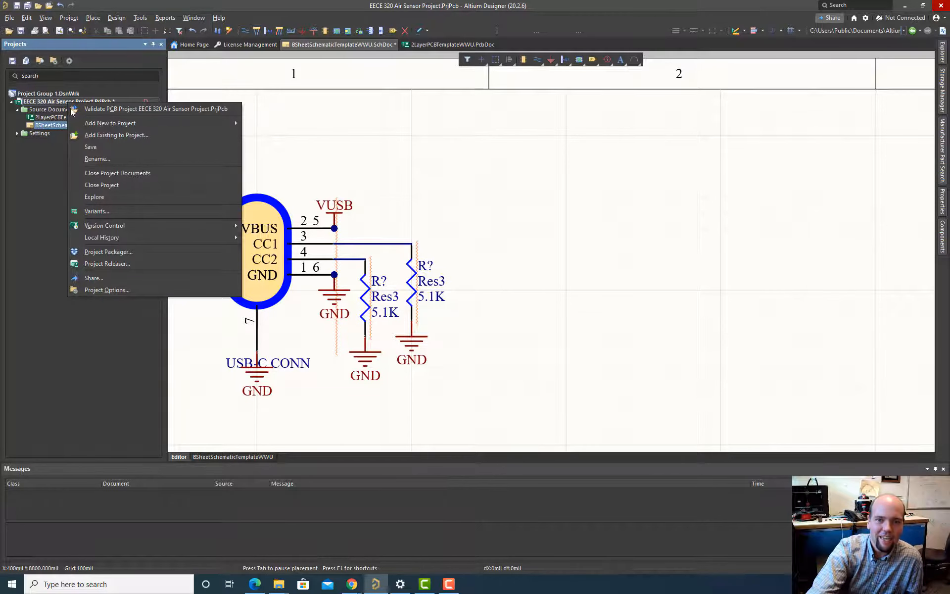
{"action": "left_click", "coordinate": [92, 147]}
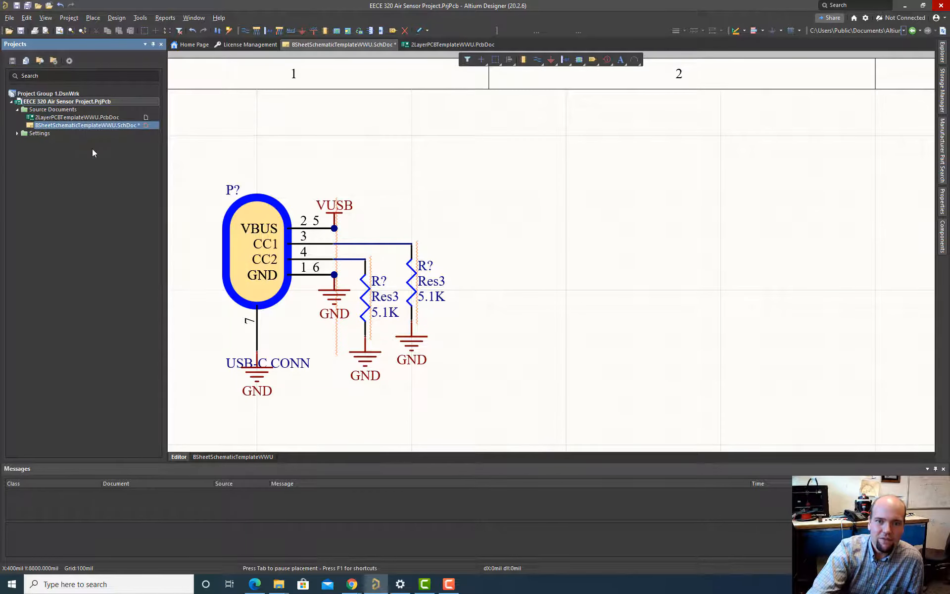
{"action": "double_click", "coordinate": [67, 117]}
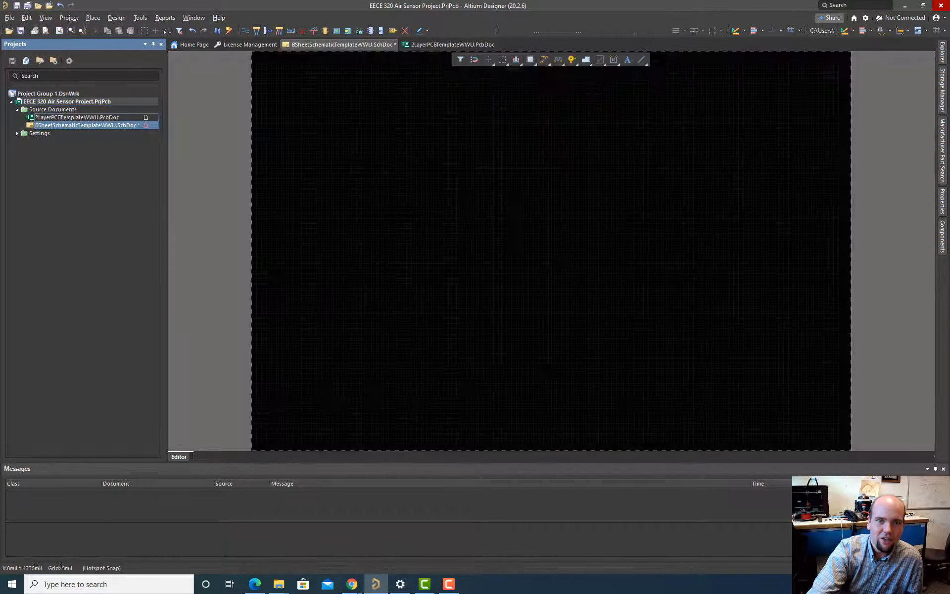
{"action": "right_click", "coordinate": [67, 117]}
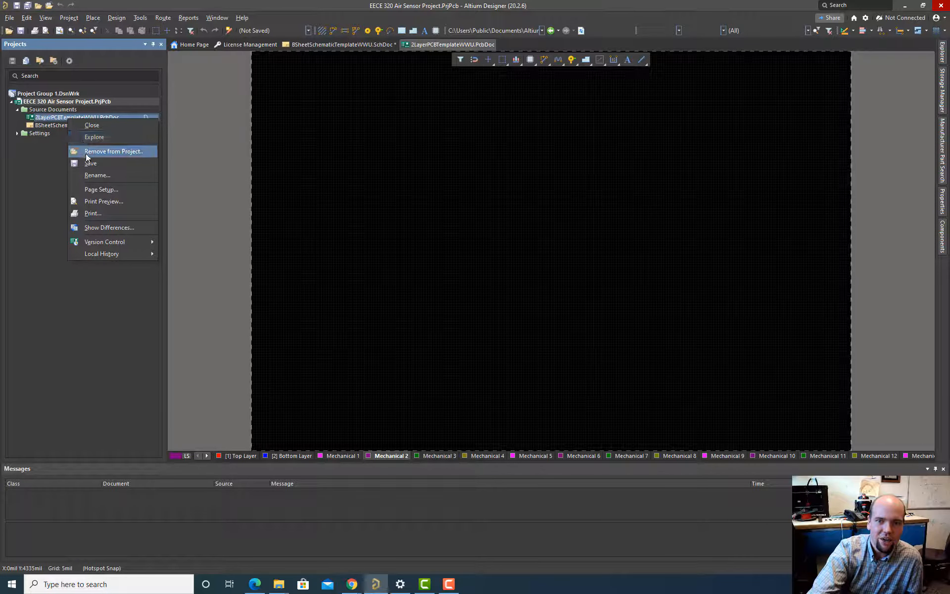
{"action": "left_click", "coordinate": [62, 124]}
{"action": "right_click", "coordinate": [61, 125]}
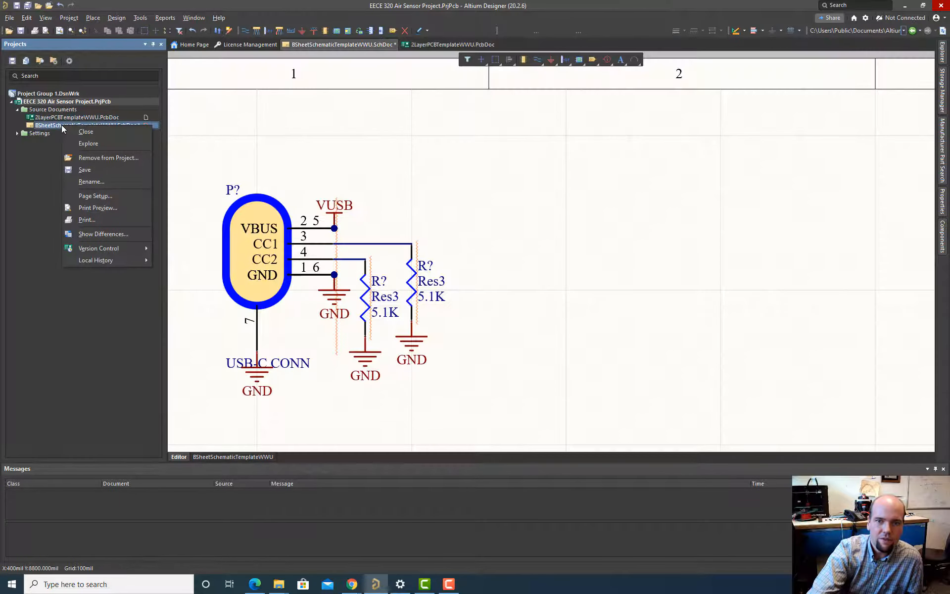
{"action": "left_click", "coordinate": [84, 168]}
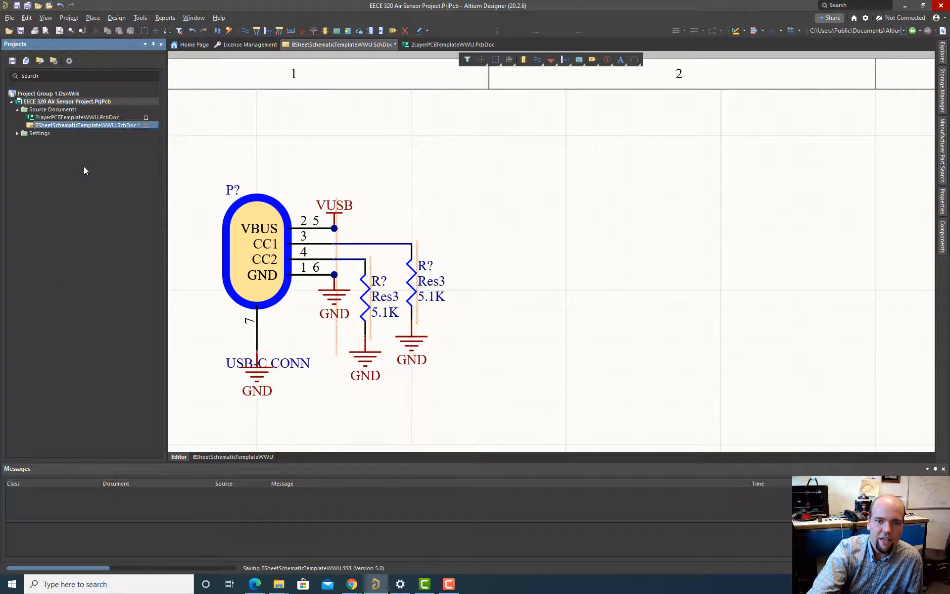
{"action": "left_click", "coordinate": [9, 18]}
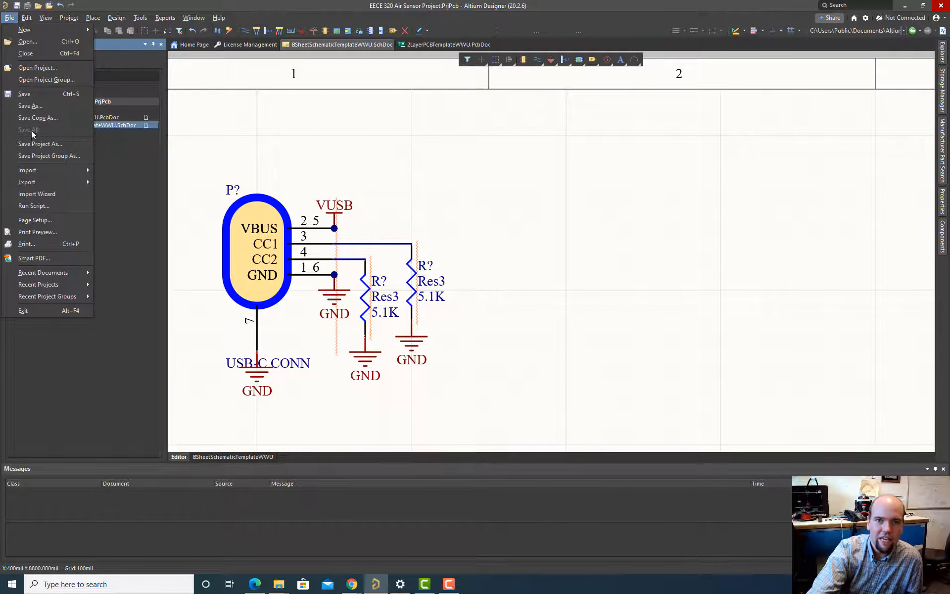
{"action": "left_click", "coordinate": [153, 2]}
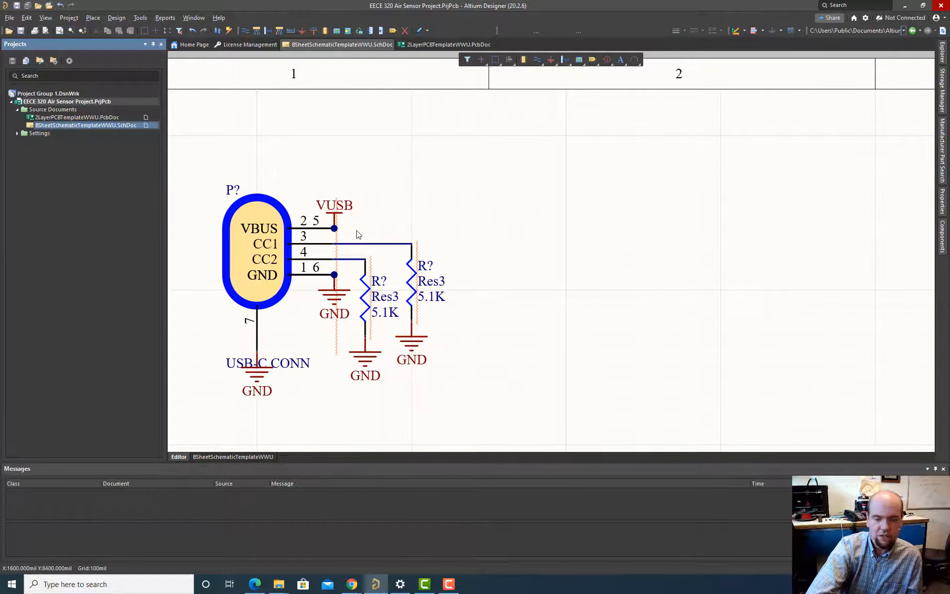
- Start annotating the schematic and generate proposed designators for all parts, keeping the Across Then Down processing order
{"action": "scroll", "coordinate": [334, 226], "scroll_direction": "down", "scroll_amount": 4, "text": "ctrl"}
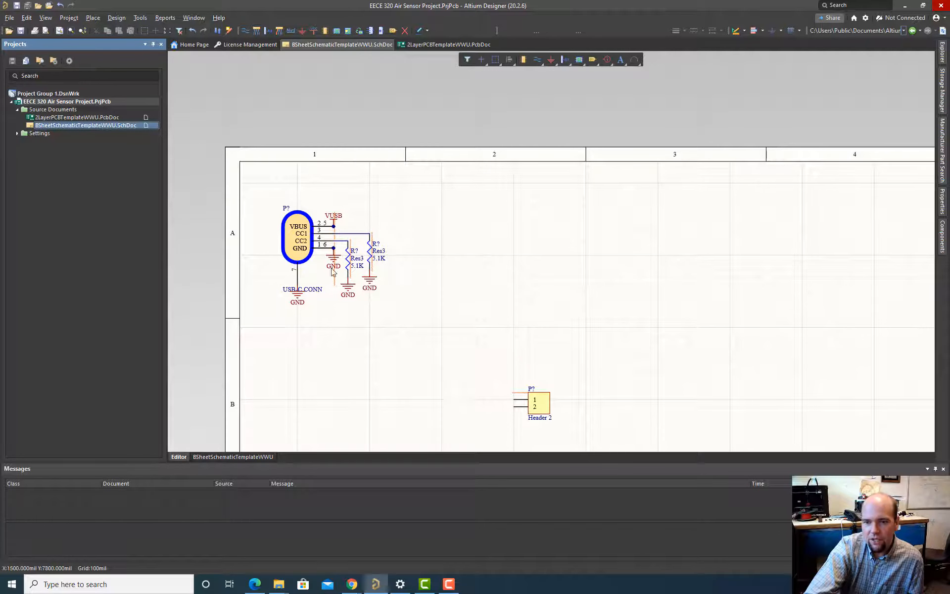
{"action": "scroll", "coordinate": [328, 265], "scroll_direction": "up", "scroll_amount": 4, "text": "ctrl"}
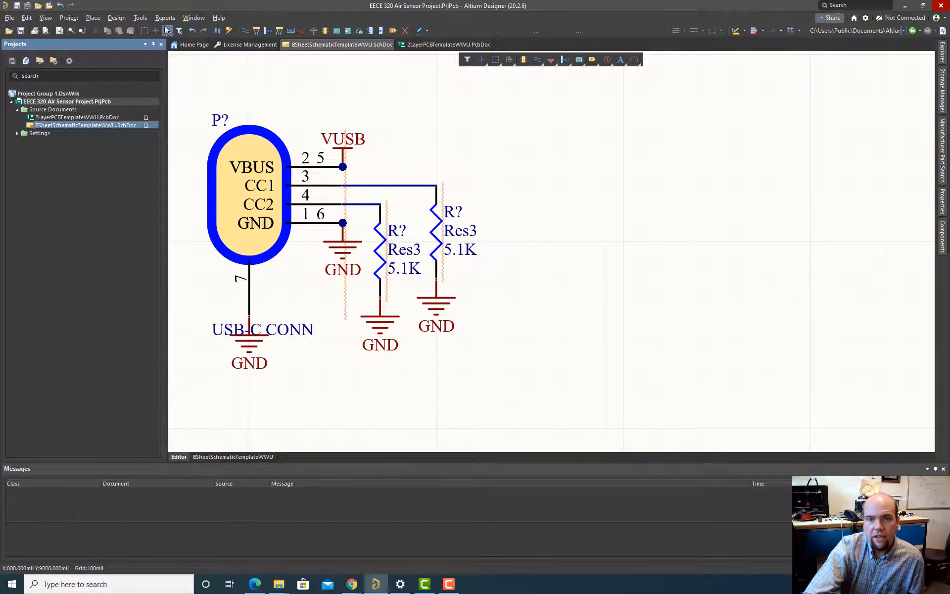
{"action": "left_click", "coordinate": [138, 19]}
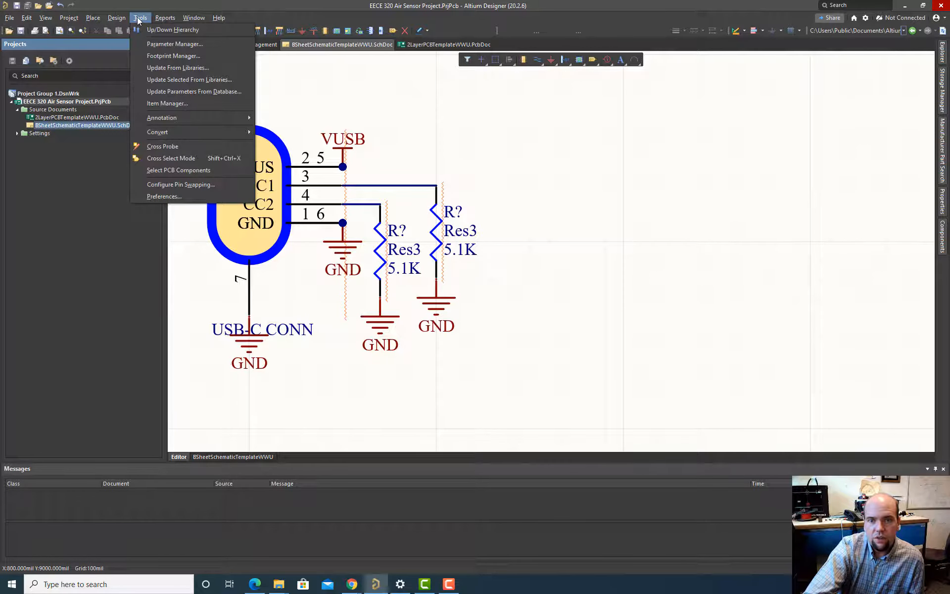
{"action": "mouse_move", "coordinate": [166, 119]}
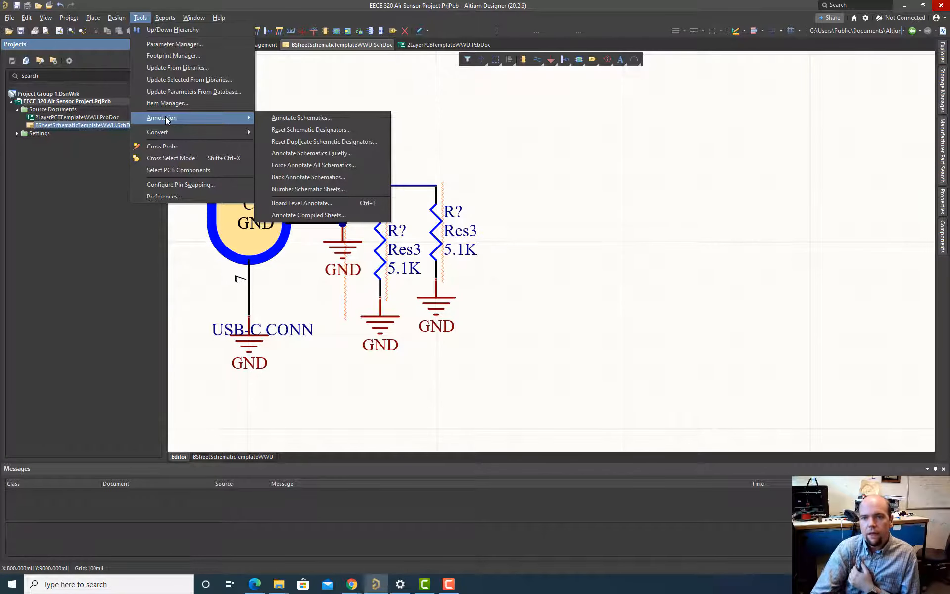
{"action": "left_click", "coordinate": [280, 120]}
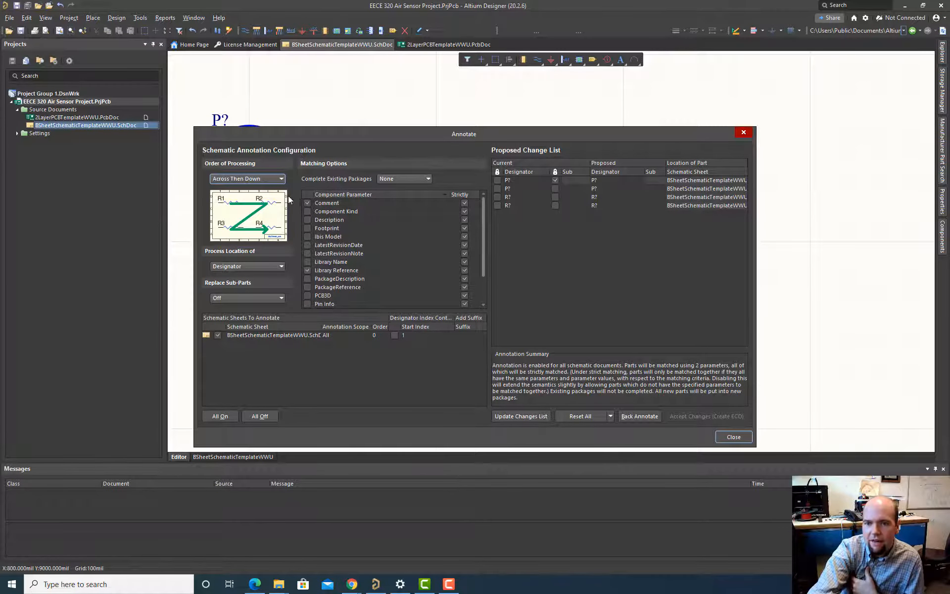
{"action": "left_click_drag", "start_coordinate": [275, 136], "coordinate": [425, 109]}
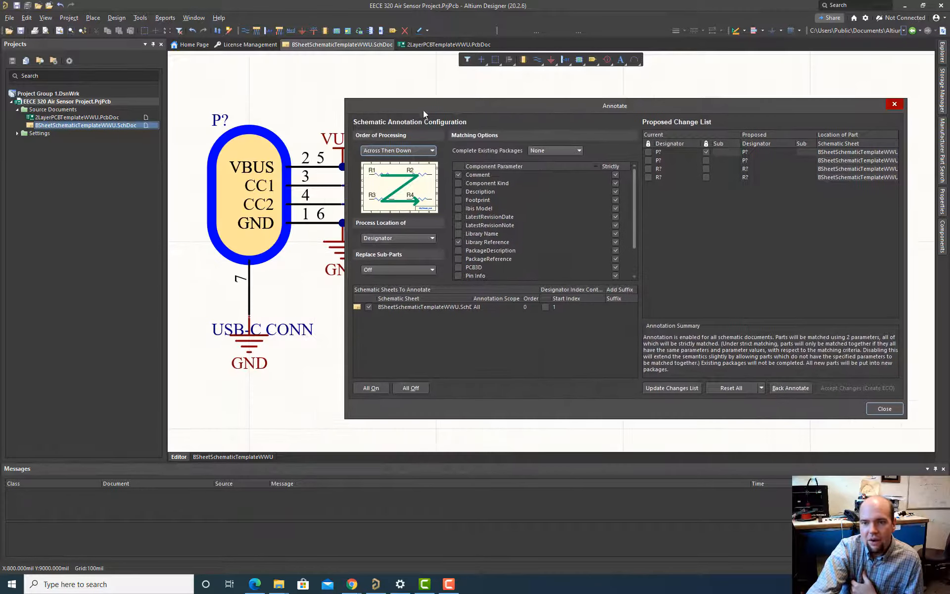
{"action": "left_click", "coordinate": [386, 155]}
{"action": "left_click", "coordinate": [390, 152]}
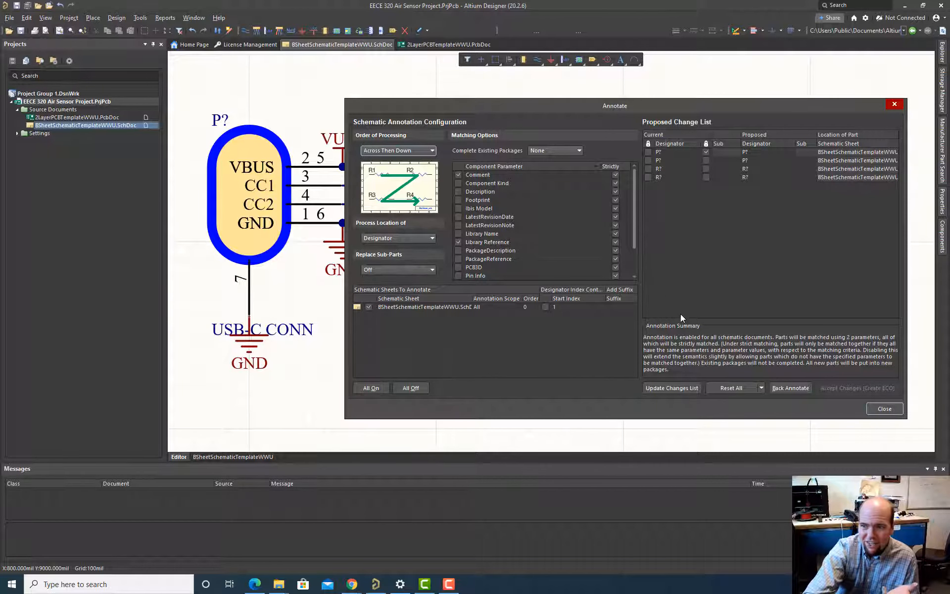
{"action": "left_click", "coordinate": [661, 387]}
{"action": "left_click", "coordinate": [540, 318]}
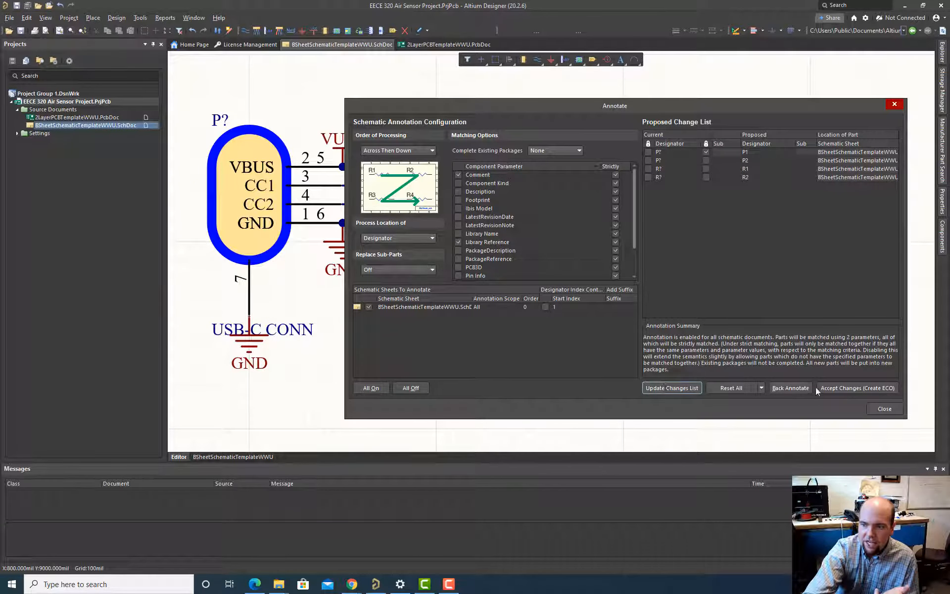
- Accept the proposed designators P1, P2, R1 and R2 as an engineering change order, execute it, and finish the annotation
{"action": "left_click", "coordinate": [839, 388]}
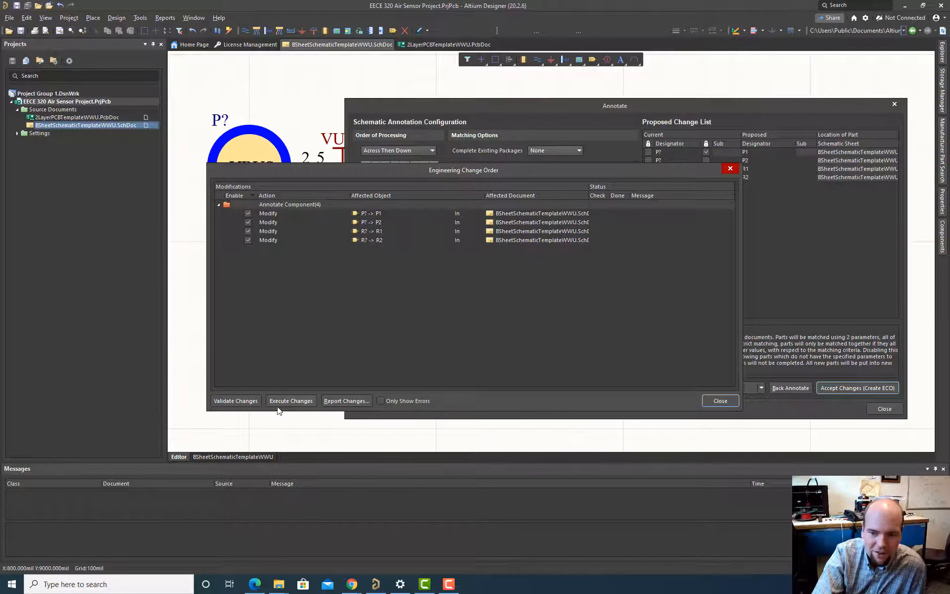
{"action": "left_click", "coordinate": [298, 401]}
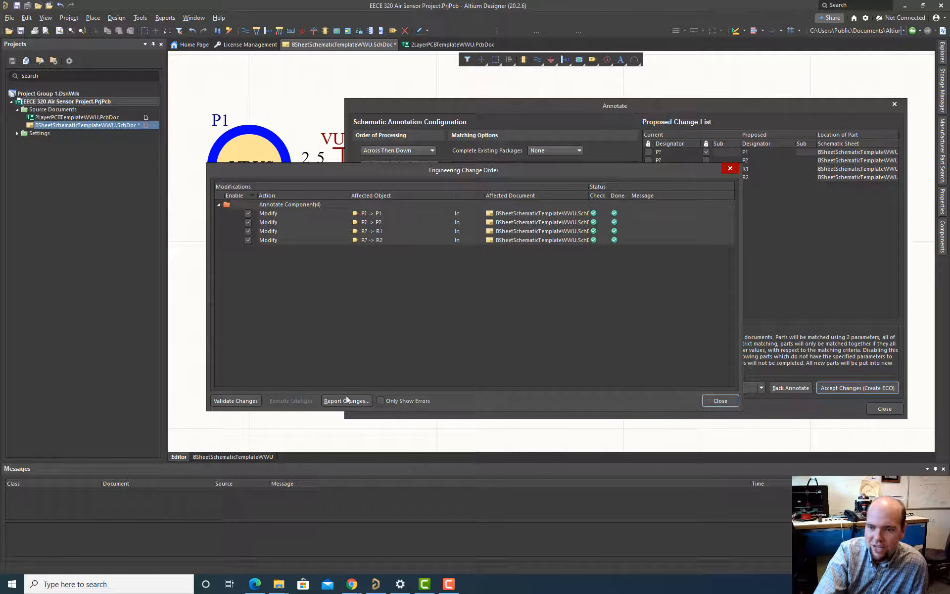
{"action": "left_click", "coordinate": [720, 401]}
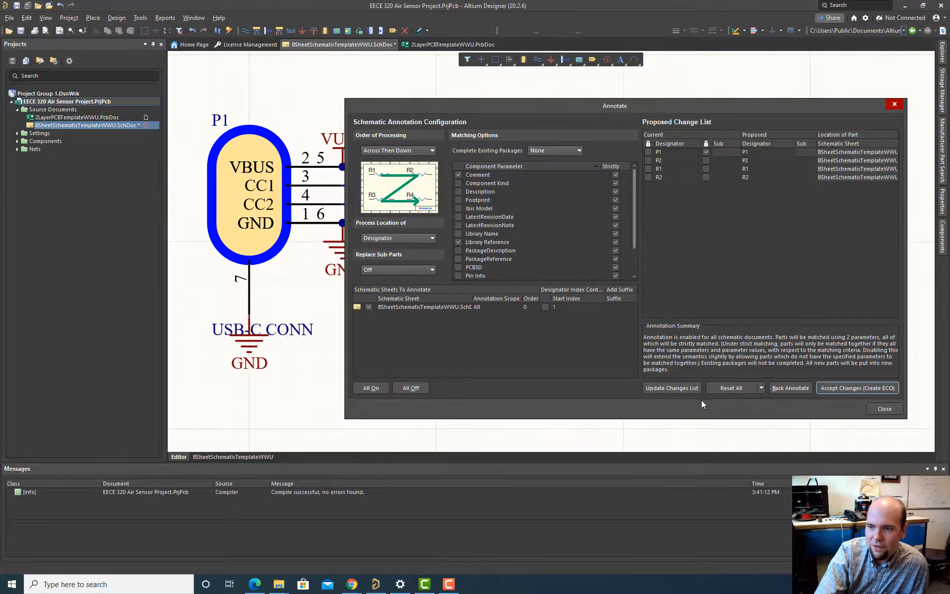
{"action": "left_click", "coordinate": [884, 408]}
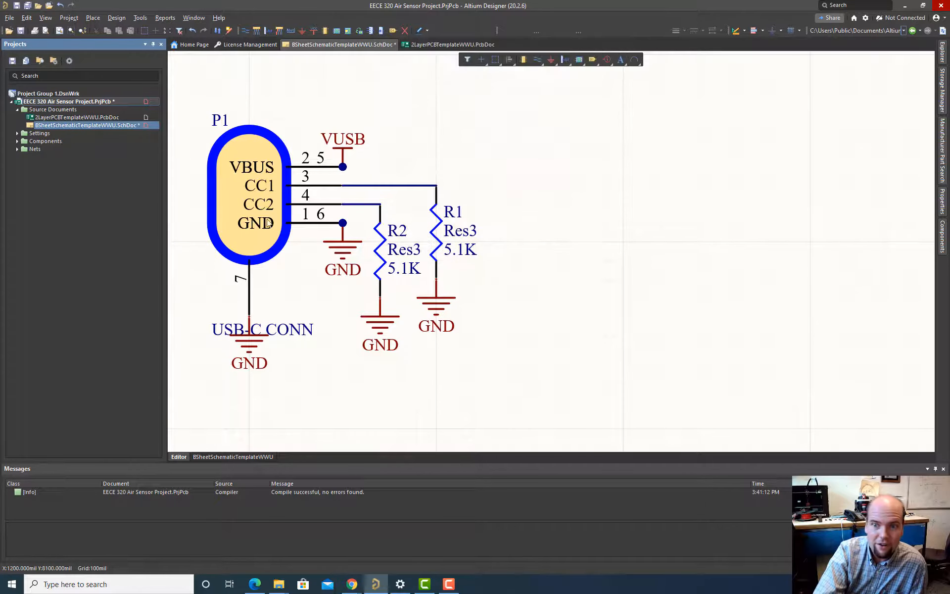
{"action": "mouse_move", "coordinate": [271, 190]}
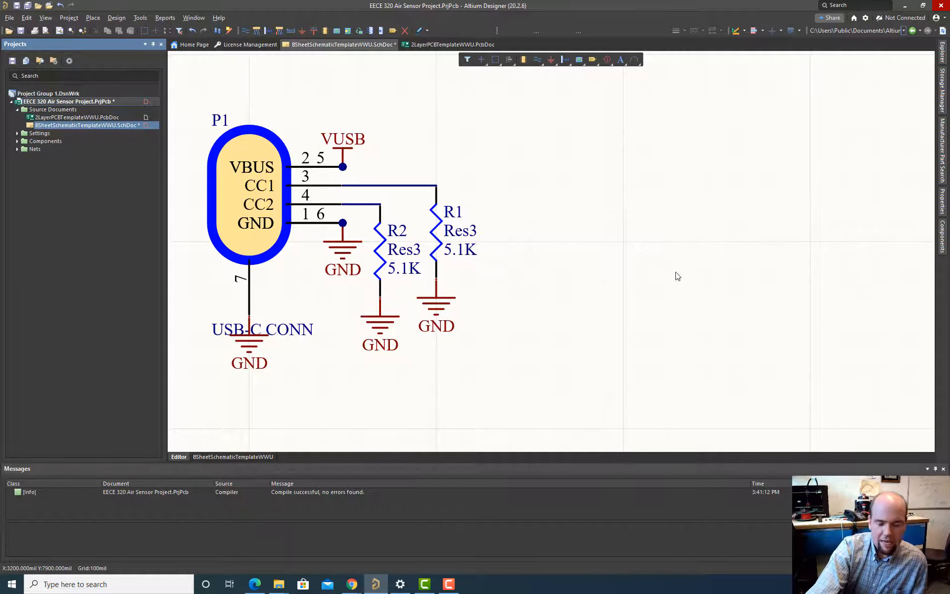
{"action": "scroll", "coordinate": [678, 276], "scroll_direction": "down", "scroll_amount": 3, "text": "ctrl"}
{"action": "right_click_drag", "start_coordinate": [696, 290], "coordinate": [591, 268]}
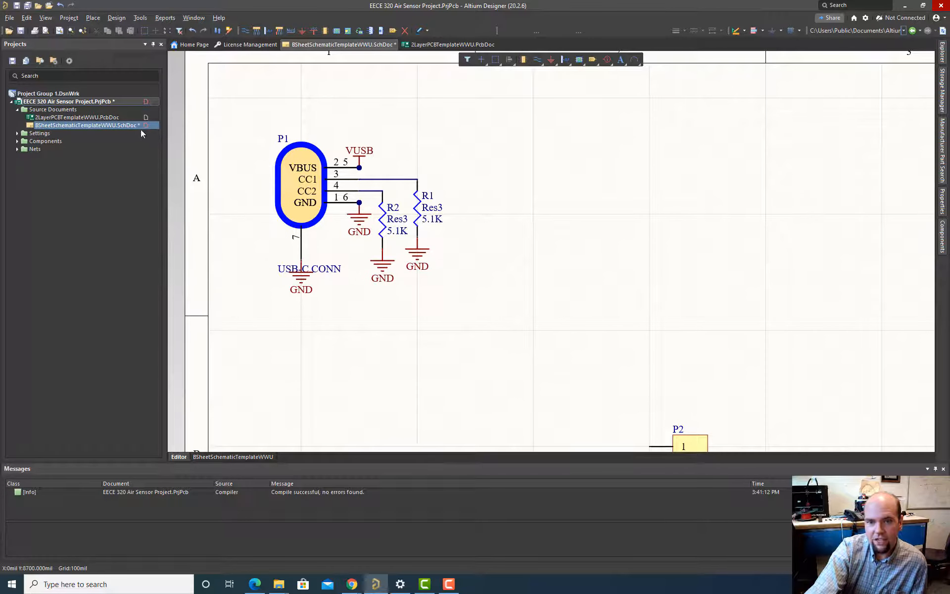
- Save all documents of the EECE 320 Air Sensor project
{"action": "left_click", "coordinate": [9, 17]}
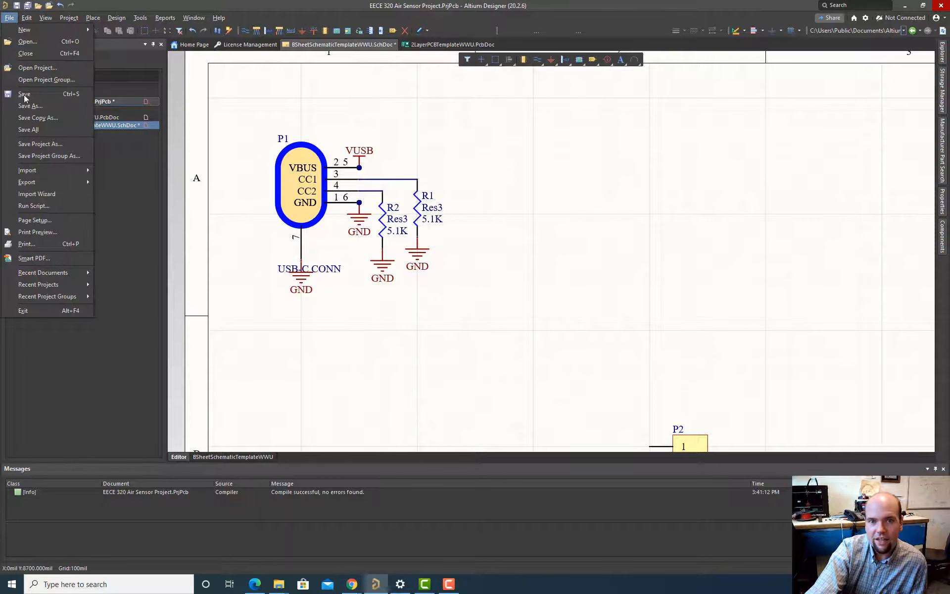
{"action": "left_click", "coordinate": [30, 130]}
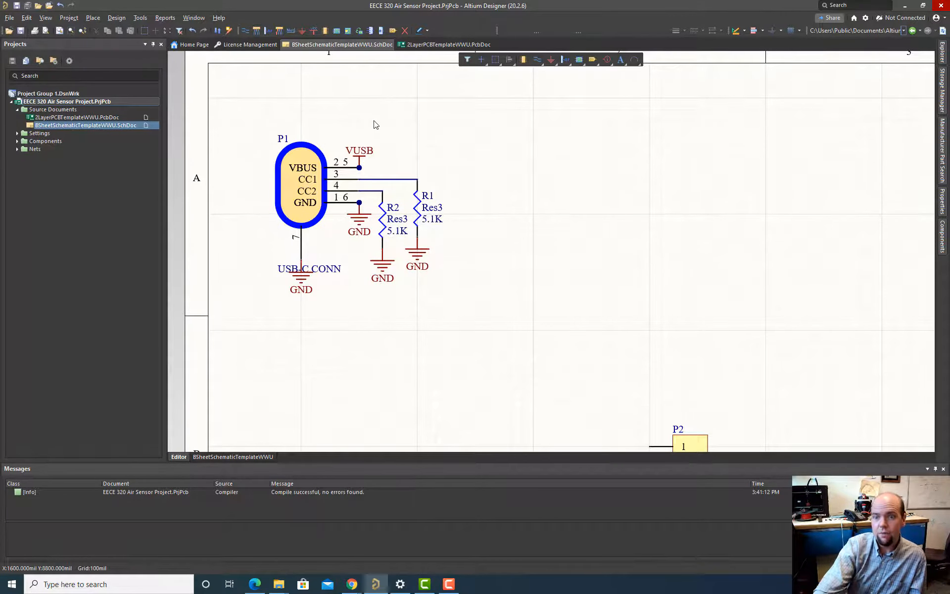
- Examine the 3D preview of the footprint assigned to USB-C connector P1 in its component properties, and leave the properties without changes
{"action": "left_click", "coordinate": [295, 184]}
{"action": "mouse_move", "coordinate": [318, 192]}
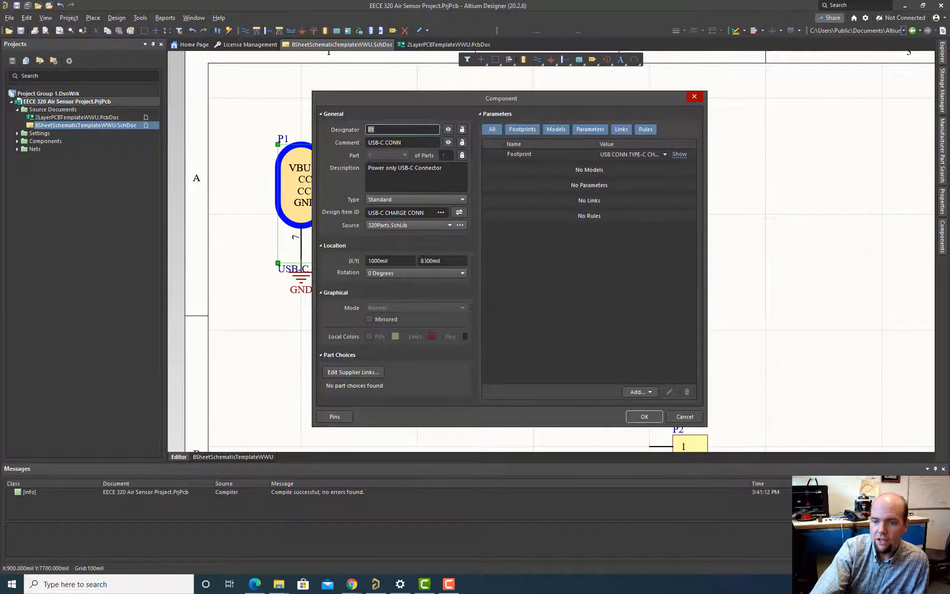
{"action": "left_click", "coordinate": [526, 128]}
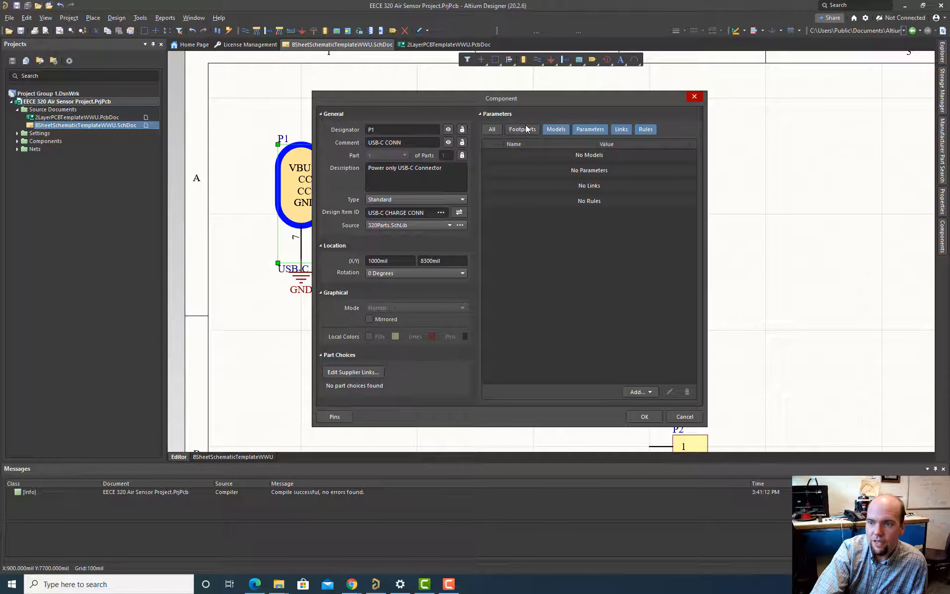
{"action": "left_click", "coordinate": [526, 131]}
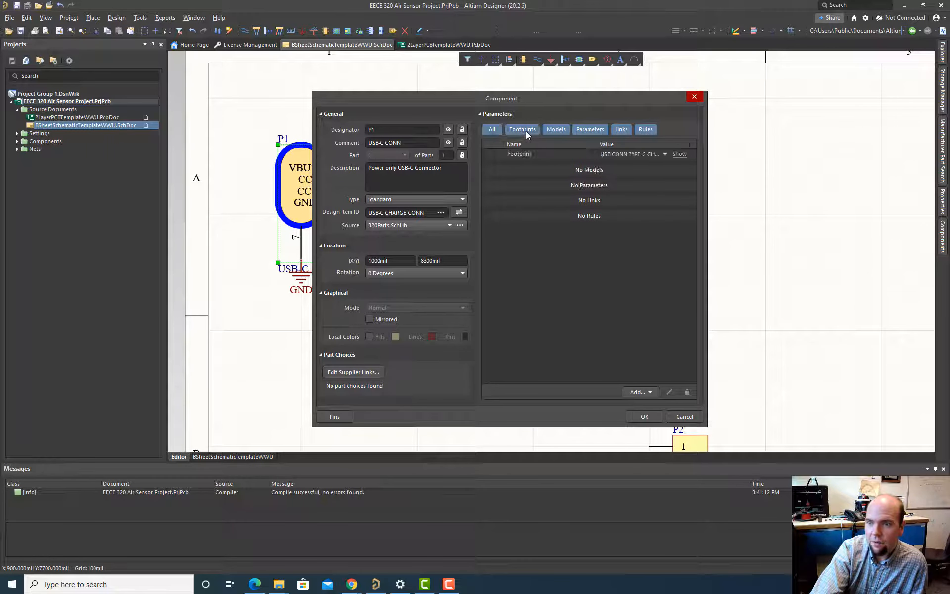
{"action": "left_click", "coordinate": [526, 130]}
{"action": "left_click", "coordinate": [526, 131]}
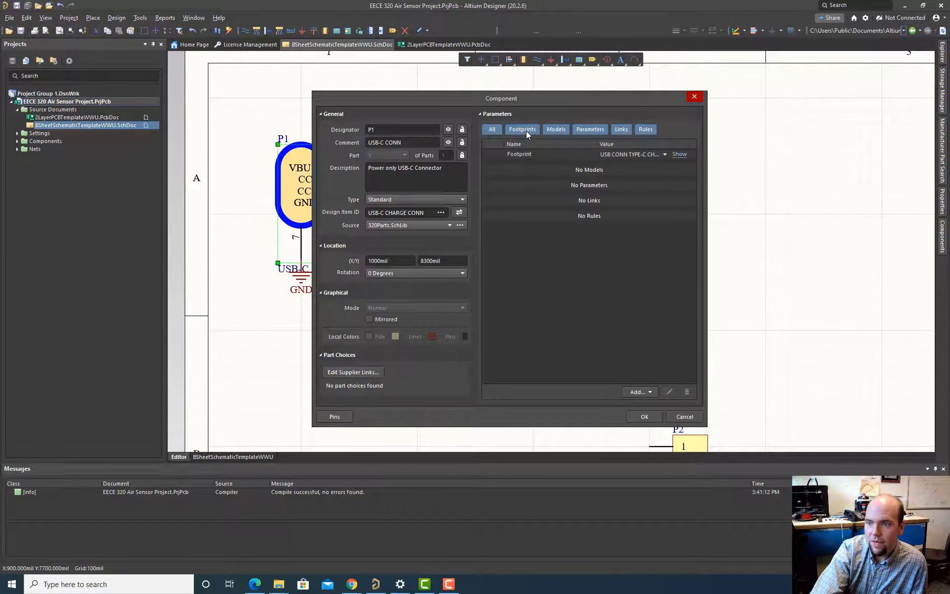
{"action": "left_click", "coordinate": [679, 155]}
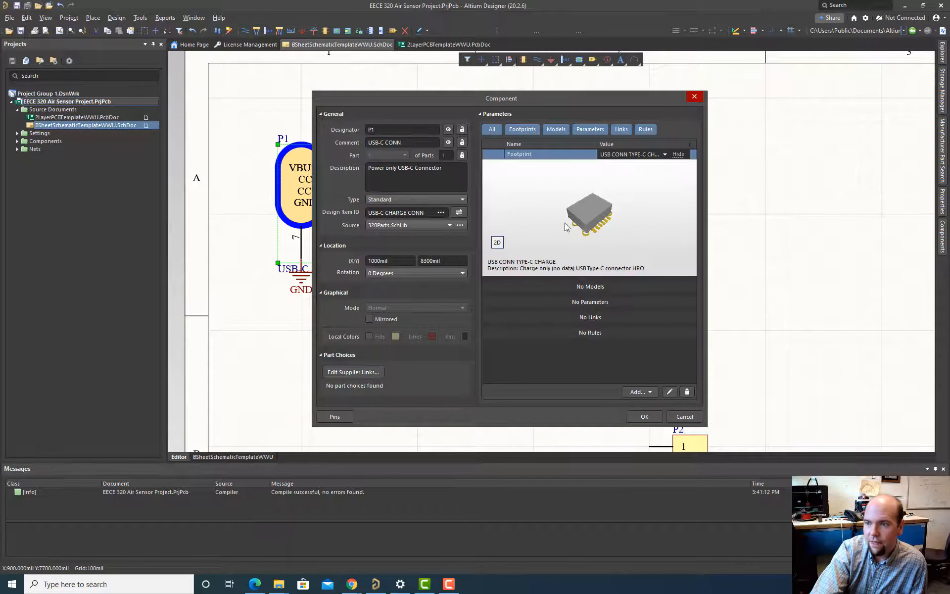
{"action": "right_click_drag", "start_coordinate": [557, 223], "coordinate": [539, 219]}
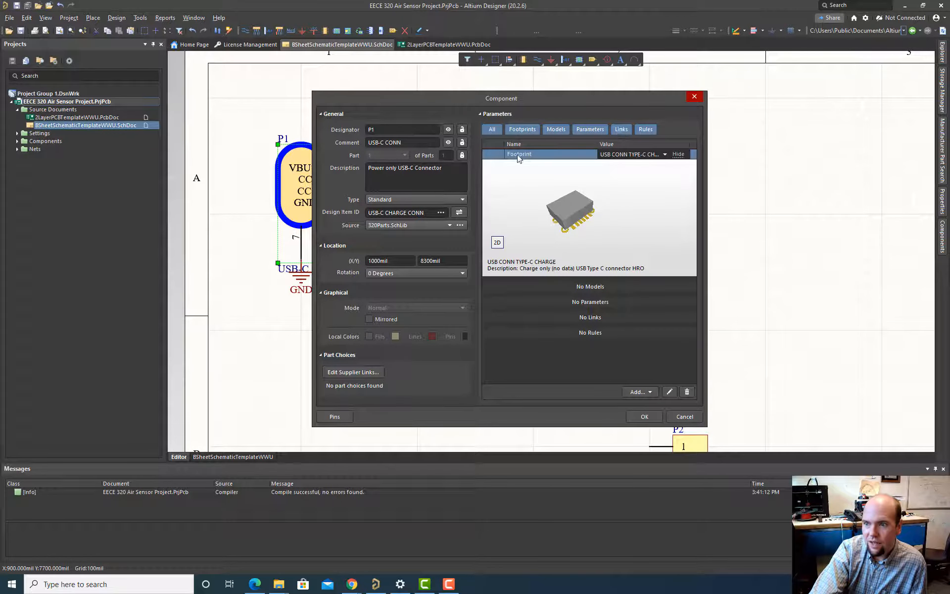
{"action": "left_click", "coordinate": [678, 155]}
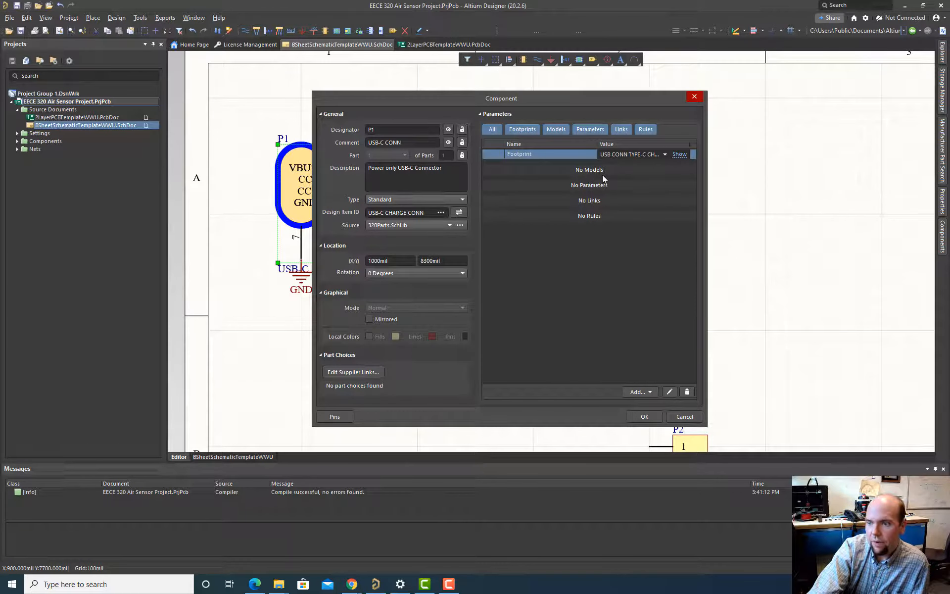
{"action": "left_click", "coordinate": [679, 418]}
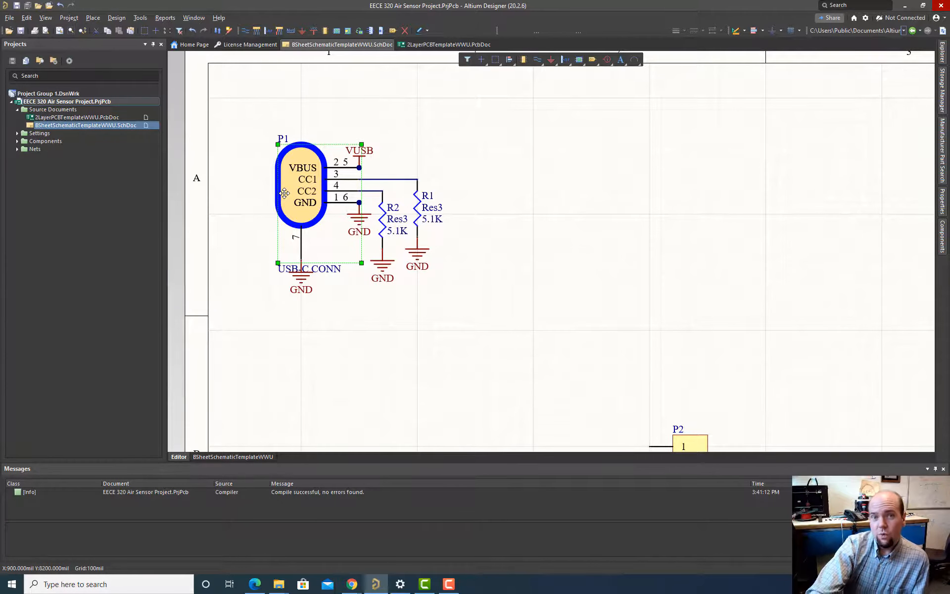
{"action": "mouse_move", "coordinate": [284, 194]}
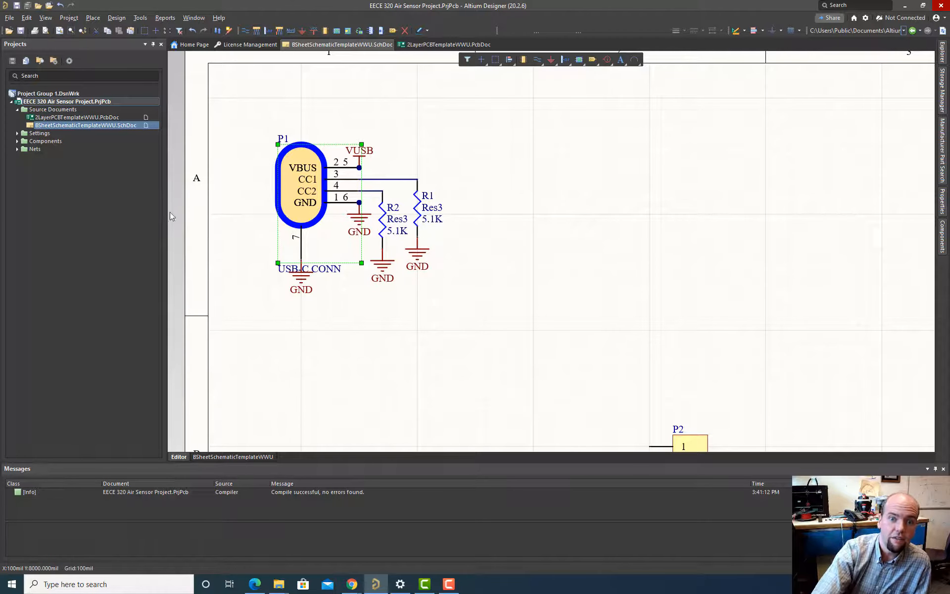
- Update 2LayerPCBTemplateWWU.PcbDoc from the schematic by executing the change order that adds P1, P2, R1, R2, their nets and the component class
{"action": "double_click", "coordinate": [94, 118]}
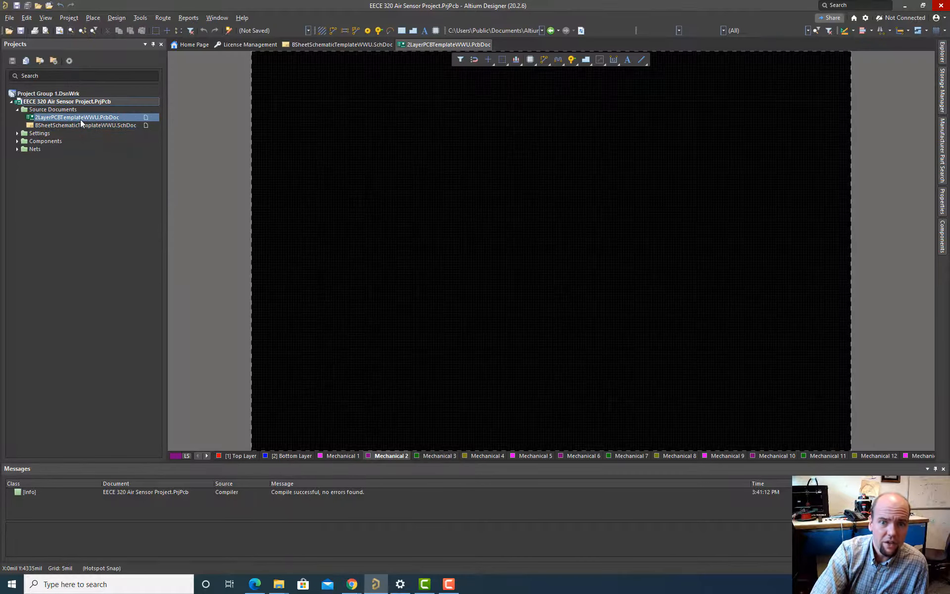
{"action": "double_click", "coordinate": [85, 125]}
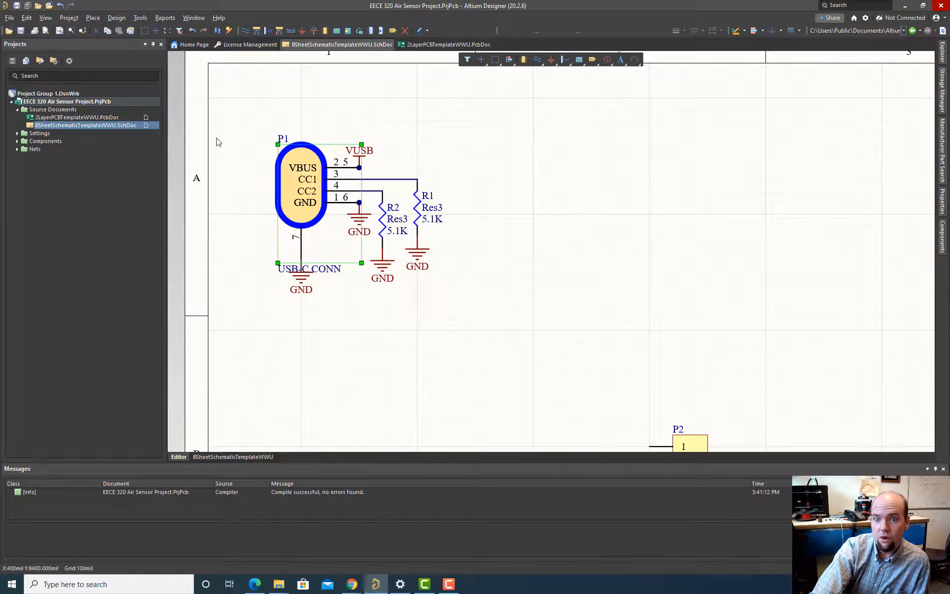
{"action": "left_click", "coordinate": [117, 18]}
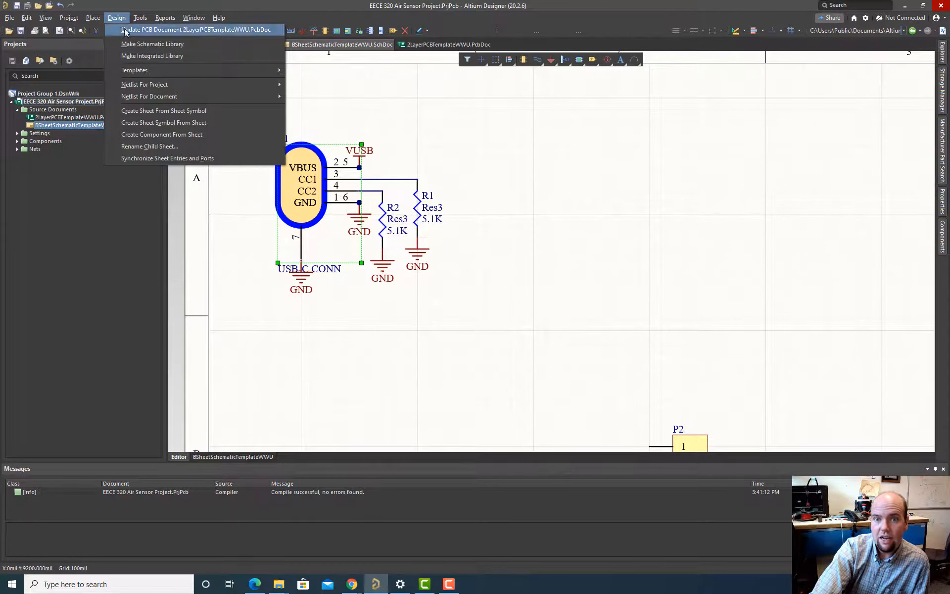
{"action": "left_click", "coordinate": [125, 32]}
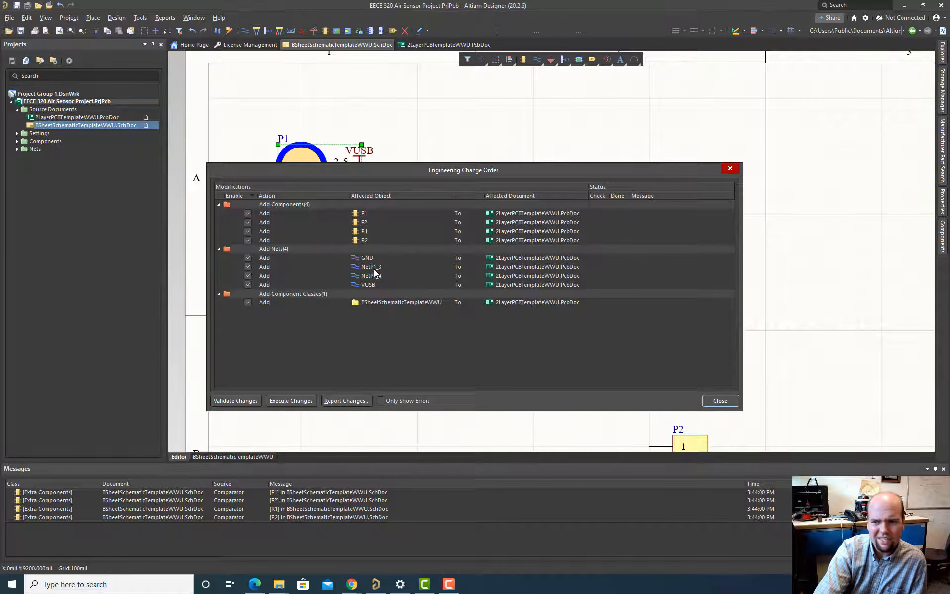
{"action": "left_click_drag", "start_coordinate": [378, 171], "coordinate": [575, 254]}
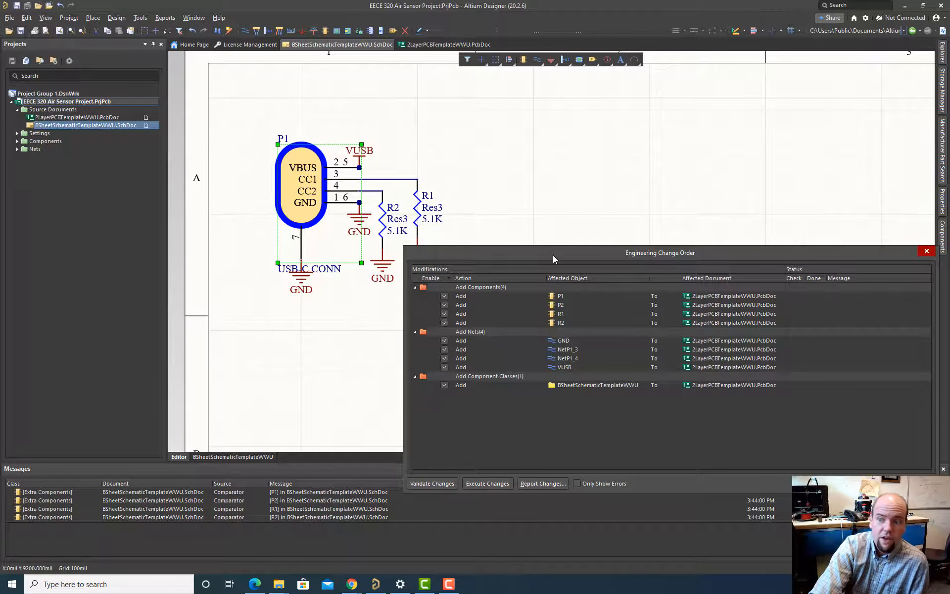
{"action": "left_click_drag", "start_coordinate": [554, 255], "coordinate": [399, 265]}
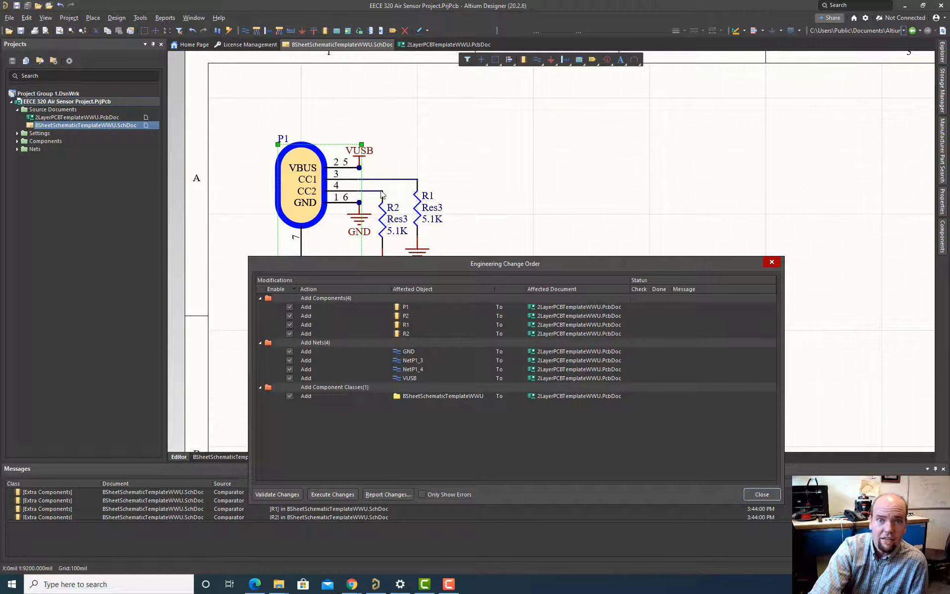
{"action": "left_click_drag", "start_coordinate": [426, 272], "coordinate": [429, 172]}
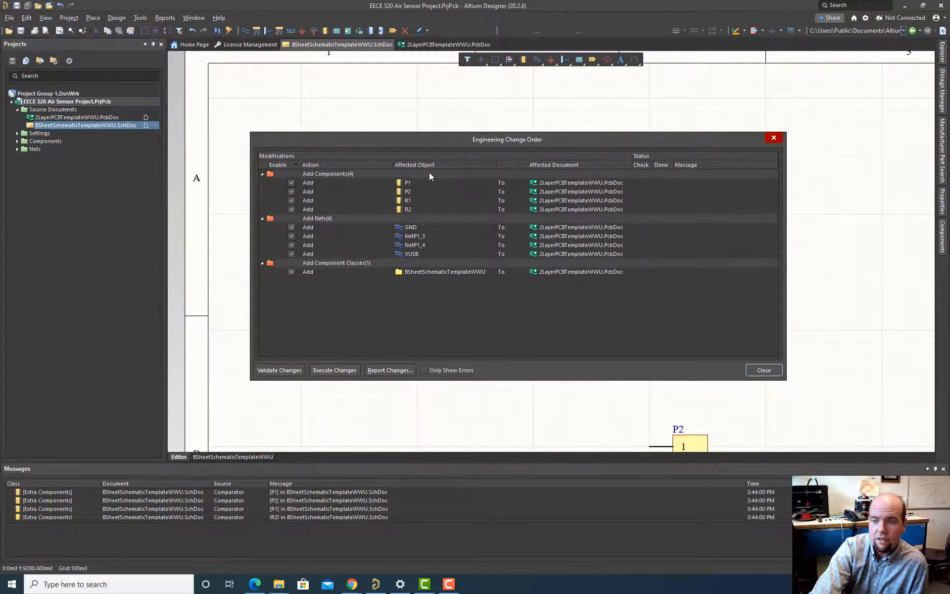
{"action": "left_click", "coordinate": [337, 371]}
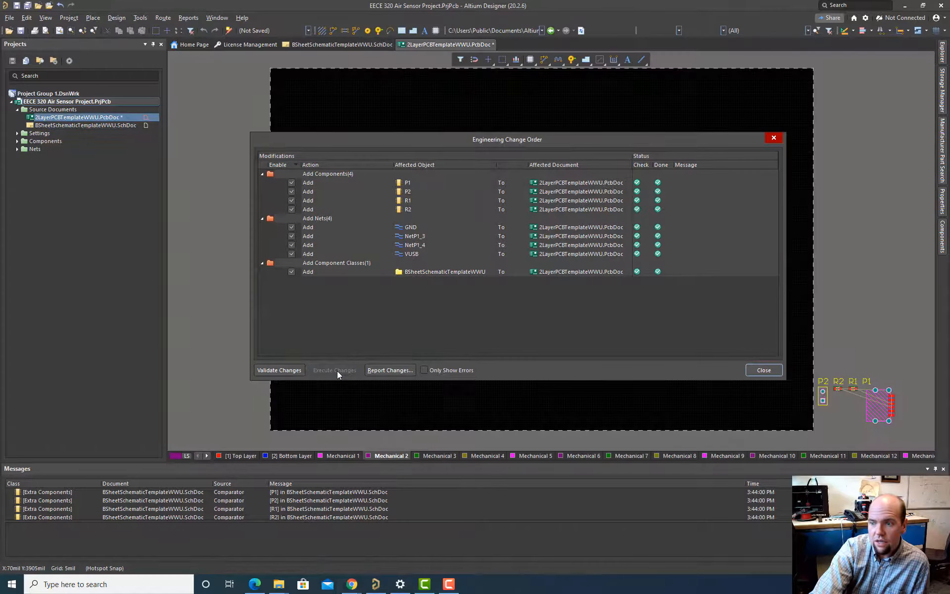
{"action": "left_click", "coordinate": [762, 370]}
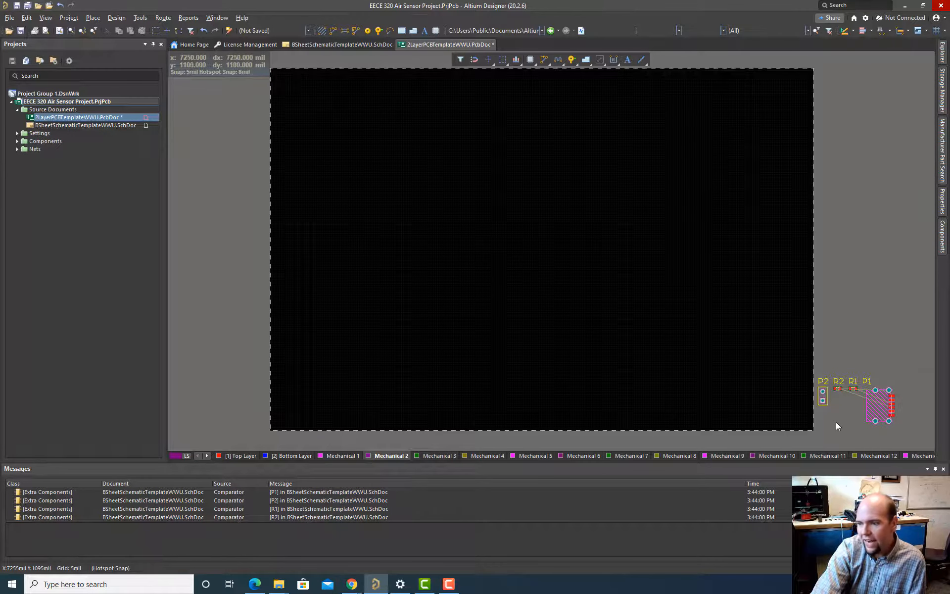
- Select the four imported components P1, P2, R1 and R2 together and move them onto the board near its lower-left corner
{"action": "right_click_drag", "start_coordinate": [836, 422], "coordinate": [730, 419]}
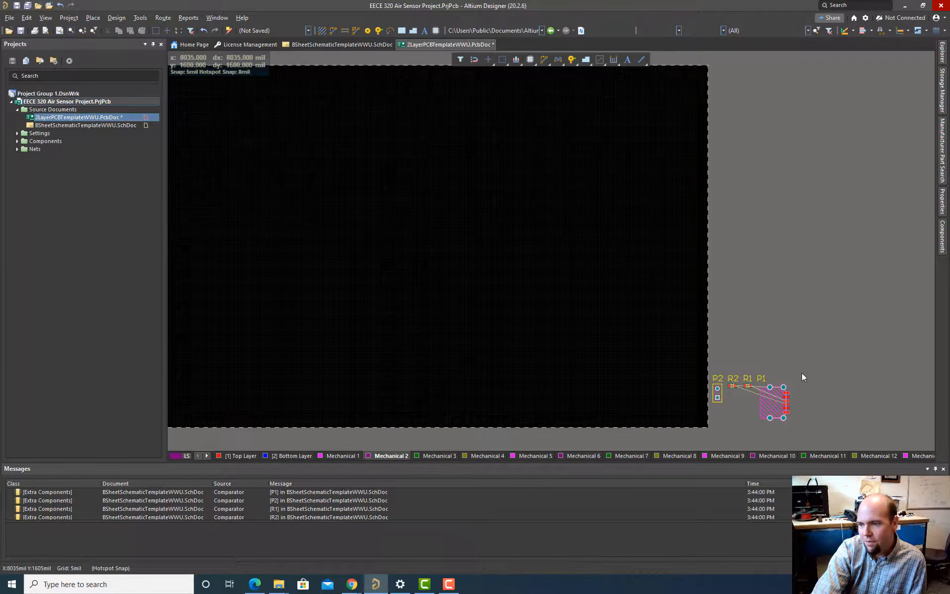
{"action": "left_click_drag", "start_coordinate": [808, 366], "coordinate": [700, 436]}
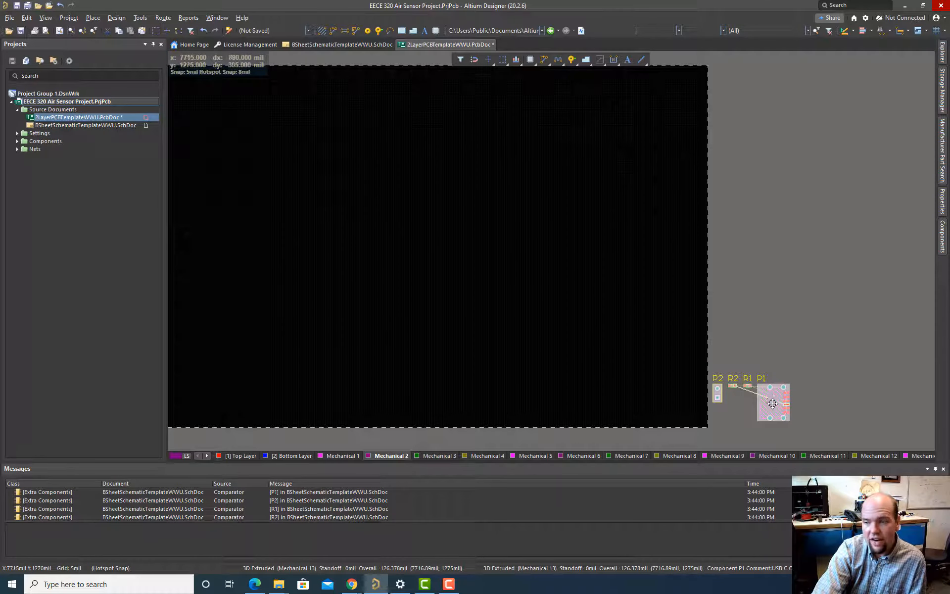
{"action": "left_click_drag", "start_coordinate": [775, 407], "coordinate": [357, 397]}
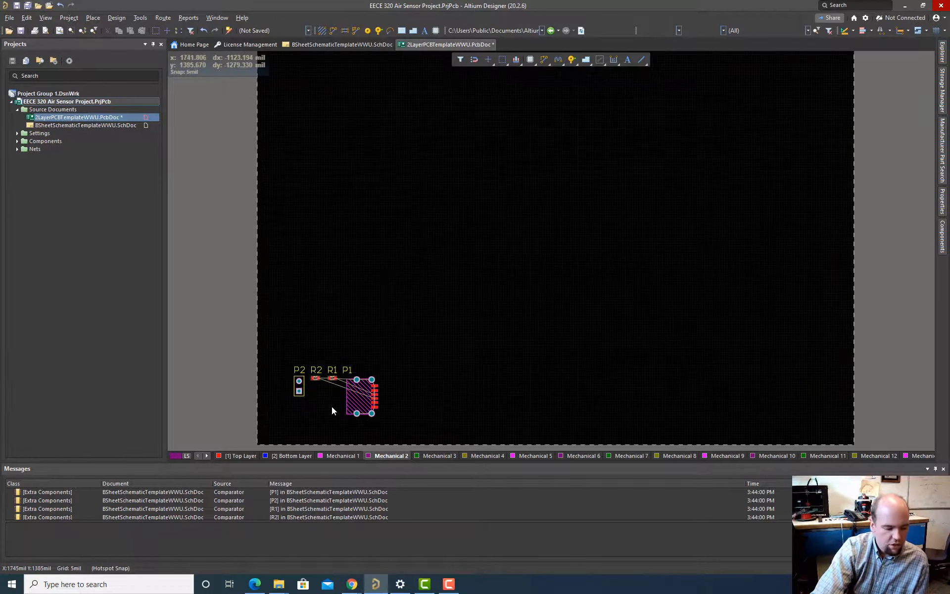
- Move header P2 away to the right of the other parts and place USB-C connector P1 close to the board's left edge
{"action": "scroll", "coordinate": [332, 407], "scroll_direction": "up", "scroll_amount": 4, "text": "ctrl"}
{"action": "right_click_drag", "start_coordinate": [333, 412], "coordinate": [356, 347]}
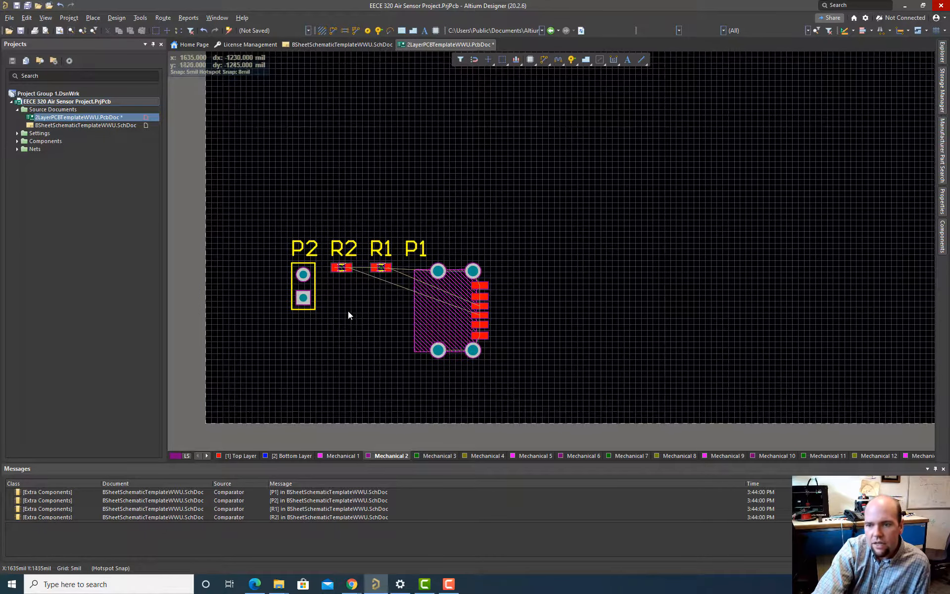
{"action": "left_click_drag", "start_coordinate": [310, 287], "coordinate": [556, 277]}
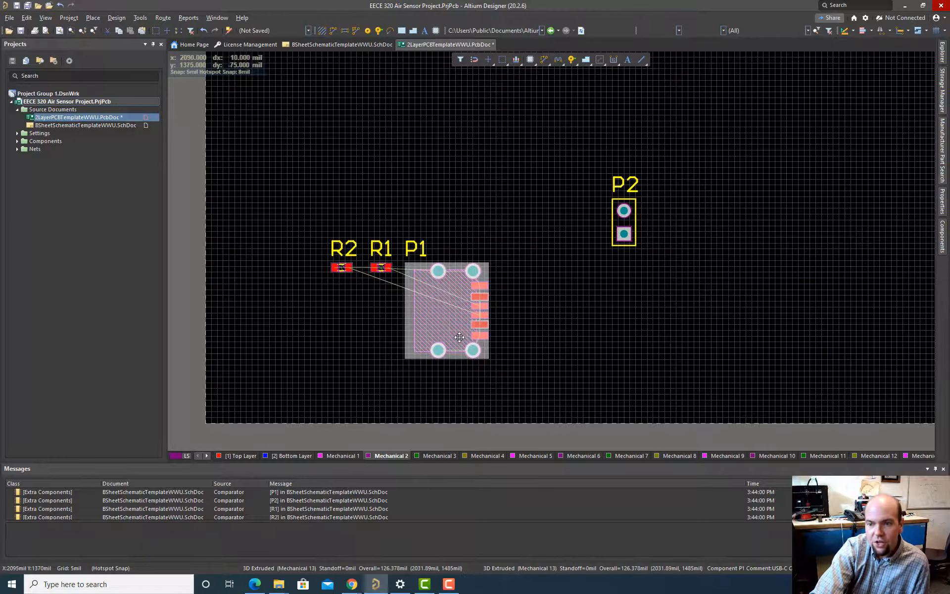
{"action": "left_click_drag", "start_coordinate": [450, 330], "coordinate": [293, 345]}
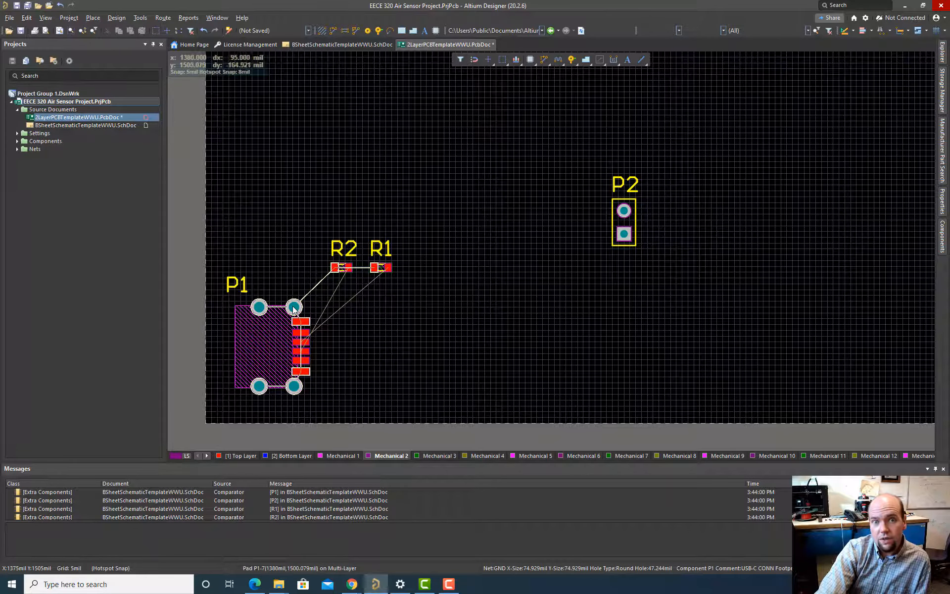
{"action": "mouse_move", "coordinate": [293, 308]}
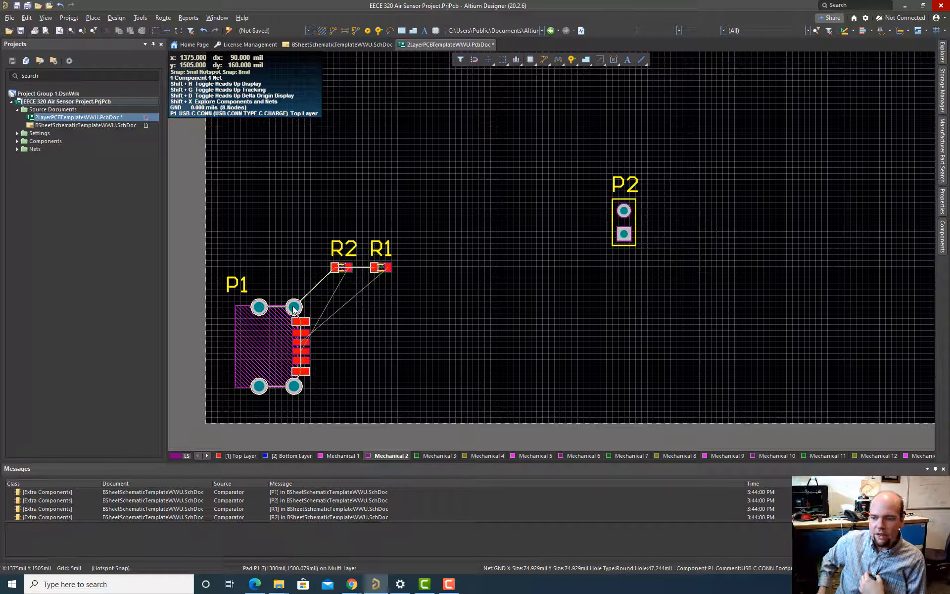
{"action": "left_click_drag", "start_coordinate": [294, 309], "coordinate": [283, 348]}
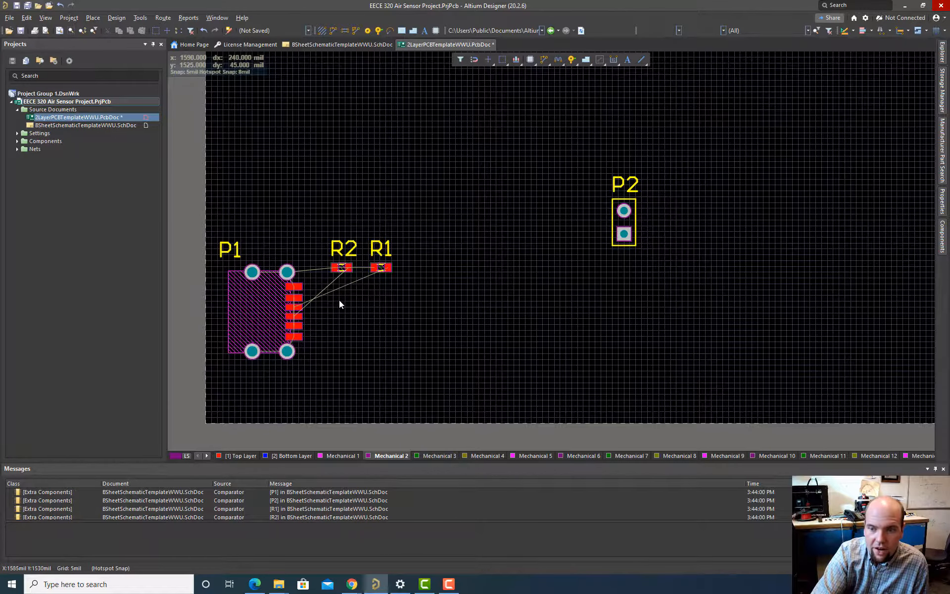
- Compare R1's connection with the schematic and move R1 on the board to just below R2, closer to P1's pads
{"action": "scroll", "coordinate": [331, 303], "scroll_direction": "up", "scroll_amount": 4}
{"action": "scroll", "coordinate": [324, 293], "scroll_direction": "down", "scroll_amount": 5}
{"action": "scroll", "coordinate": [344, 270], "scroll_direction": "up", "scroll_amount": 2, "text": "ctrl"}
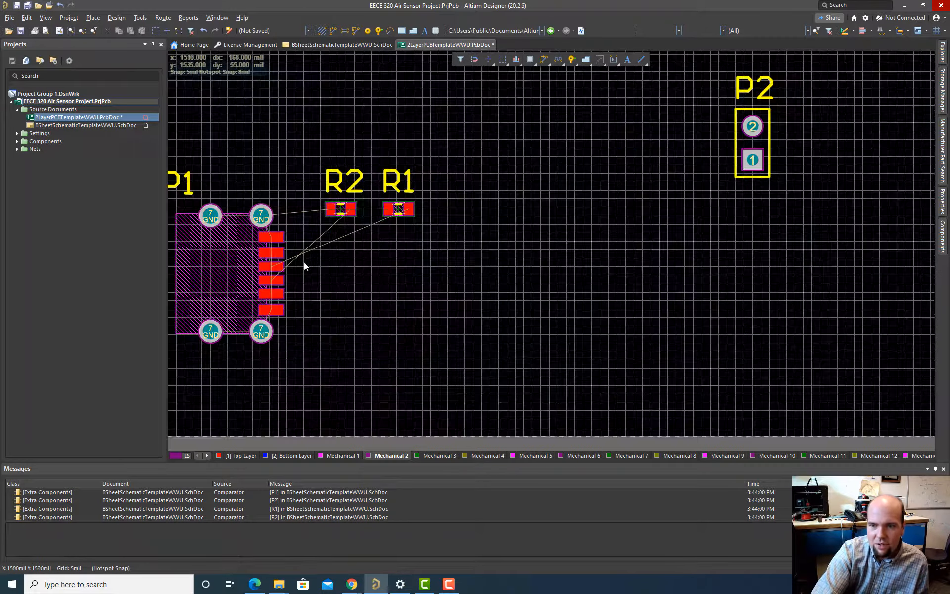
{"action": "scroll", "coordinate": [384, 220], "scroll_direction": "down", "scroll_amount": 3, "text": "ctrl"}
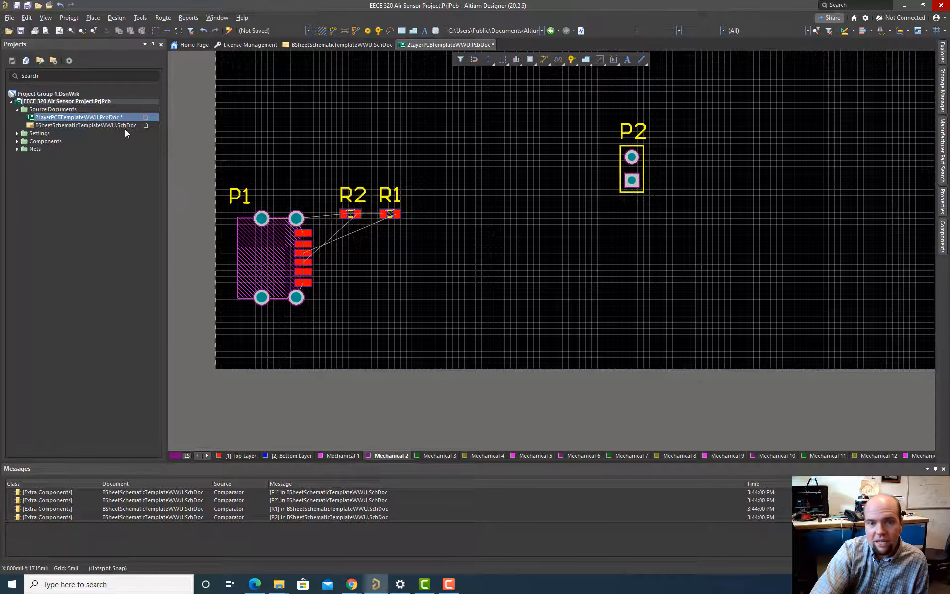
{"action": "left_click", "coordinate": [86, 126]}
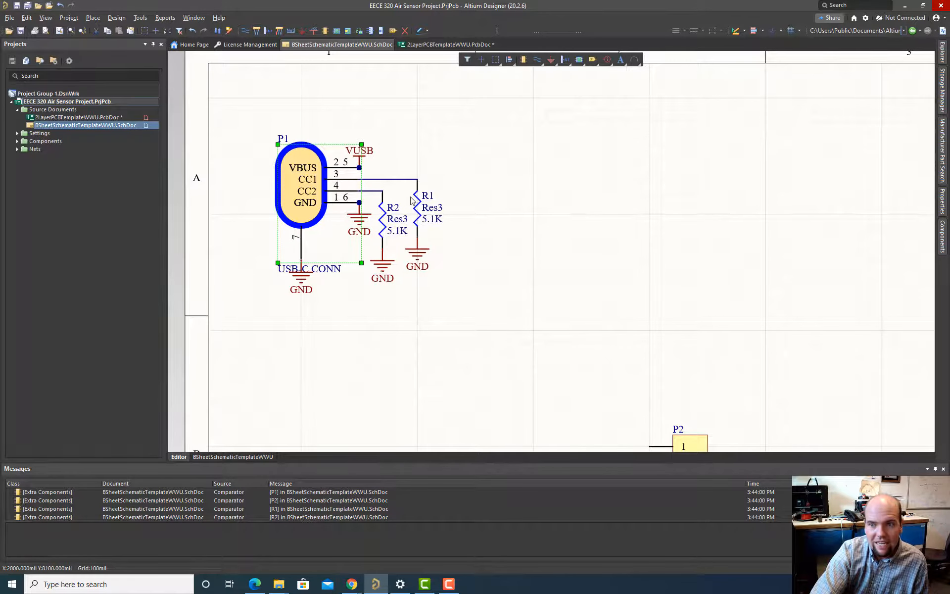
{"action": "left_click", "coordinate": [79, 117]}
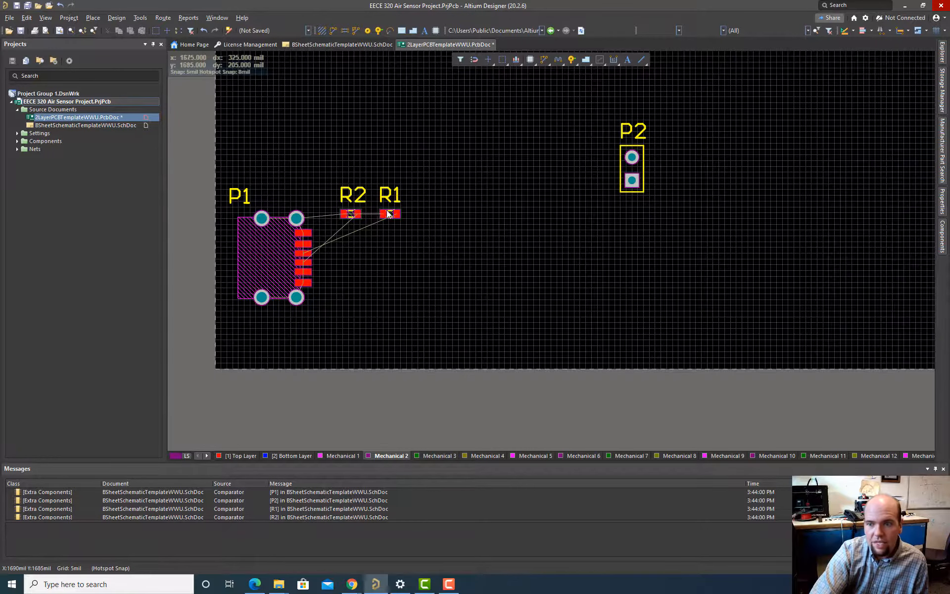
{"action": "left_click_drag", "start_coordinate": [387, 213], "coordinate": [358, 249]}
- Reposition R1 just below R2 and rotate it to a vertical orientation with its NetP1_3 pad at the upper end
{"action": "scroll", "coordinate": [321, 262], "scroll_direction": "up", "scroll_amount": 2, "text": "ctrl"}
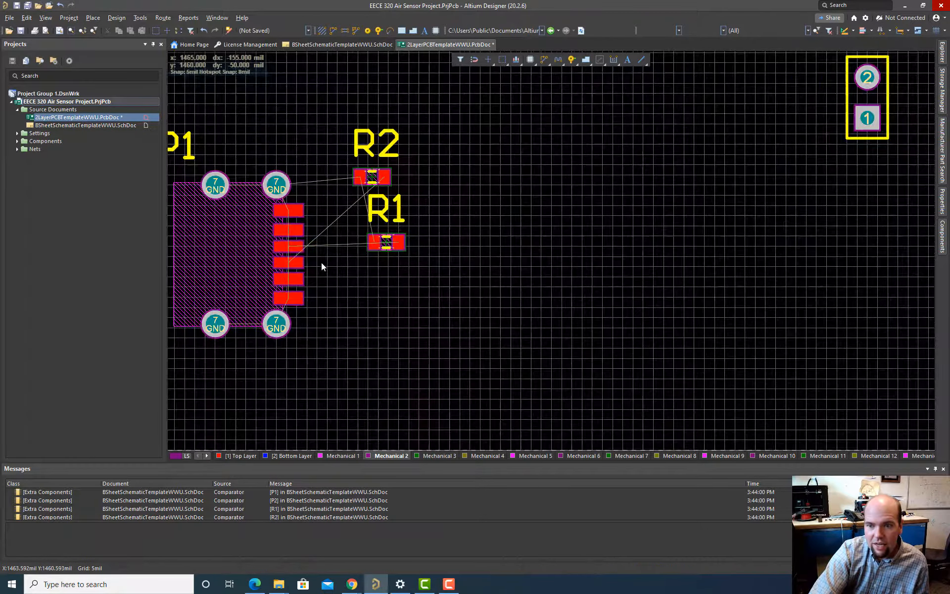
{"action": "scroll", "coordinate": [322, 262], "scroll_direction": "up", "scroll_amount": 2, "text": "ctrl"}
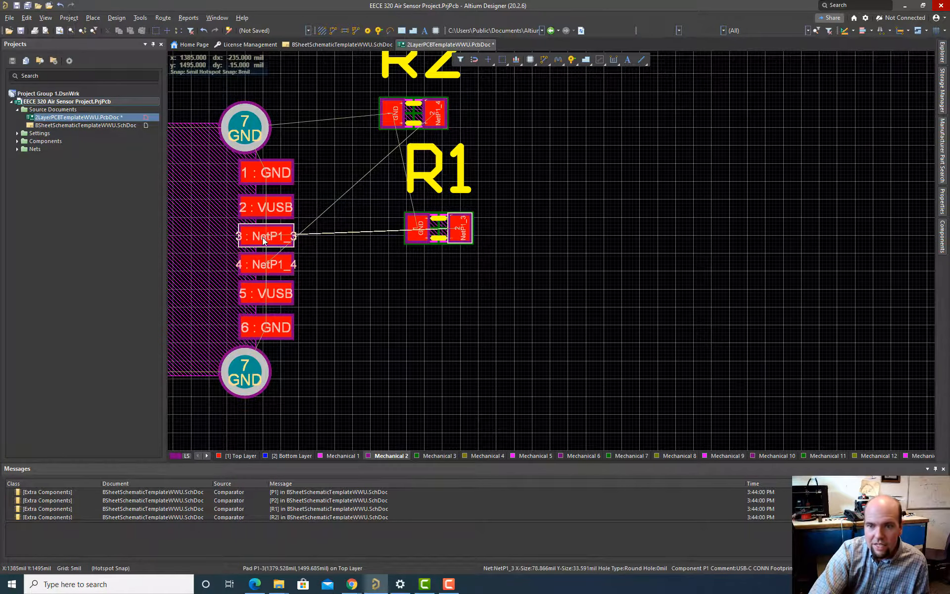
{"action": "left_click", "coordinate": [433, 231]}
{"action": "left_click_drag", "start_coordinate": [433, 231], "coordinate": [448, 207]}
{"action": "key", "text": "space"}
{"action": "key", "text": "space"}
{"action": "key", "text": "space"}
{"action": "key", "text": "space"}
{"action": "key", "text": "space"}
{"action": "key", "text": "space"}
{"action": "key", "text": "space"}
{"action": "scroll", "coordinate": [437, 222], "scroll_direction": "down", "scroll_amount": 2, "text": "ctrl"}
{"action": "key", "text": "space"}
{"action": "key", "text": "space"}
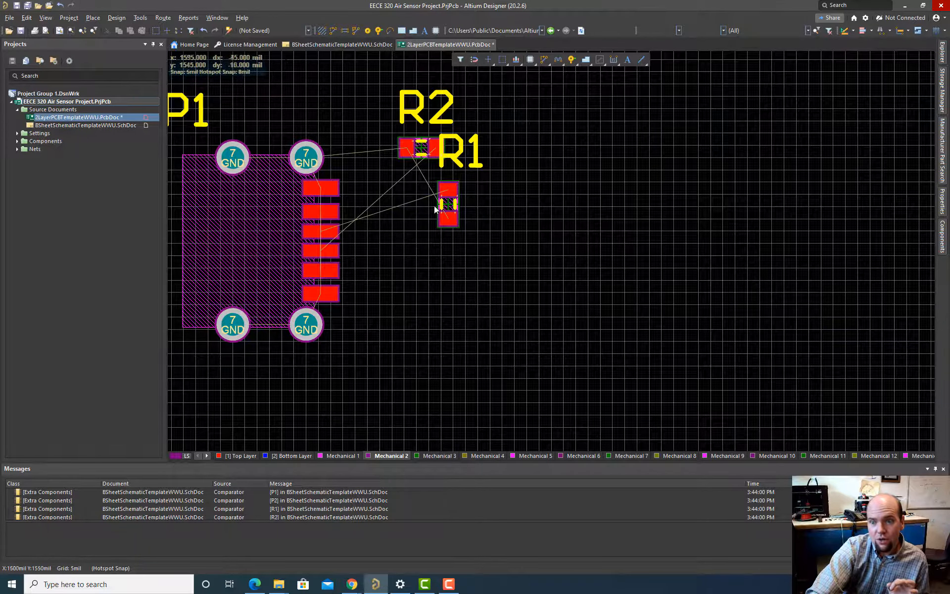
- Try resistor R1 at several spots below R2, checking its GND connection, and leave it a little closer to P1's pads
{"action": "left_click_drag", "start_coordinate": [442, 206], "coordinate": [438, 264]}
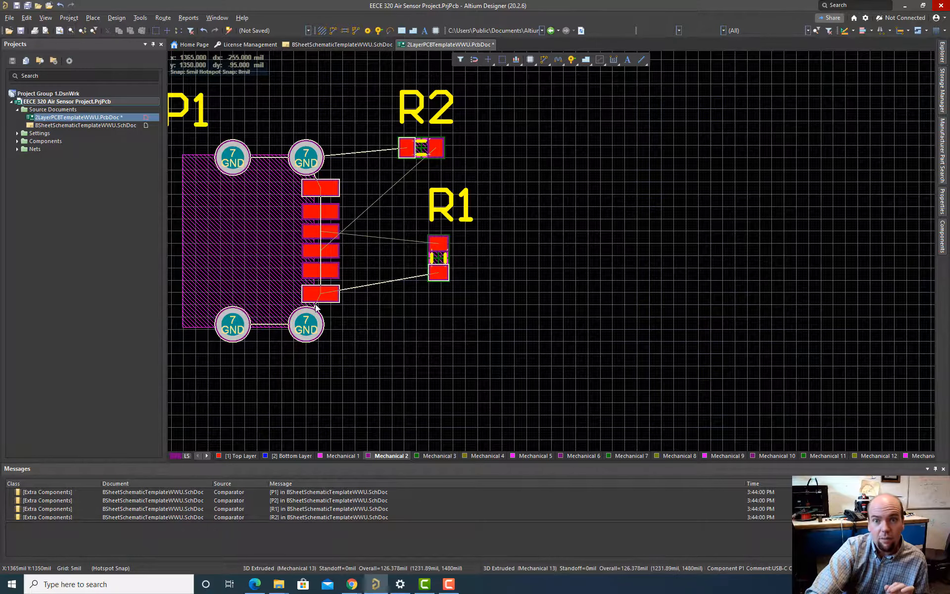
{"action": "left_click_drag", "start_coordinate": [439, 256], "coordinate": [438, 214]}
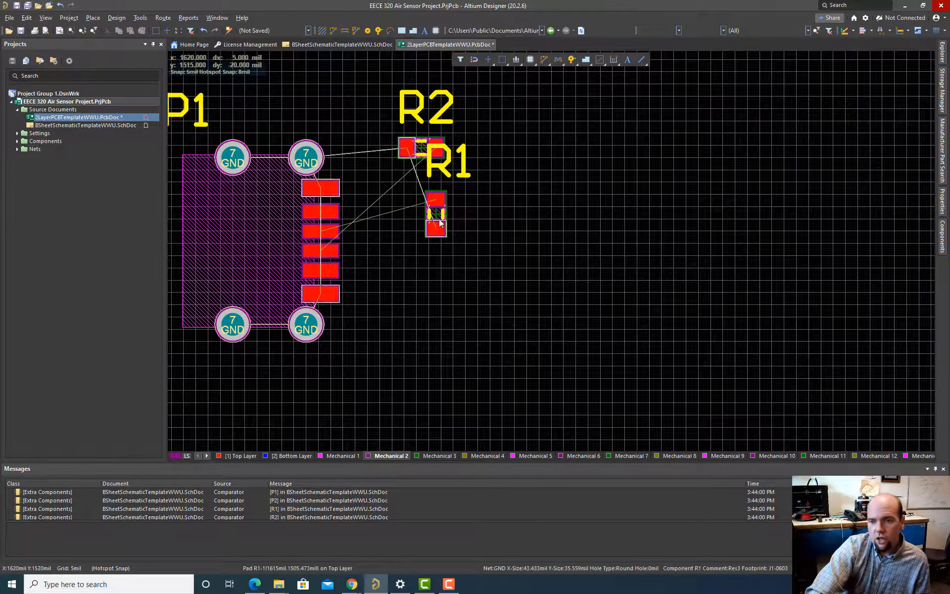
{"action": "mouse_move", "coordinate": [436, 215]}
{"action": "left_mouse_down"}
{"action": "mouse_move", "coordinate": [431, 241]}
{"action": "mouse_move", "coordinate": [415, 252]}
{"action": "mouse_move", "coordinate": [434, 235]}
{"action": "mouse_move", "coordinate": [437, 255]}
{"action": "mouse_move", "coordinate": [444, 248]}
{"action": "mouse_move", "coordinate": [429, 228]}
{"action": "left_mouse_up"}
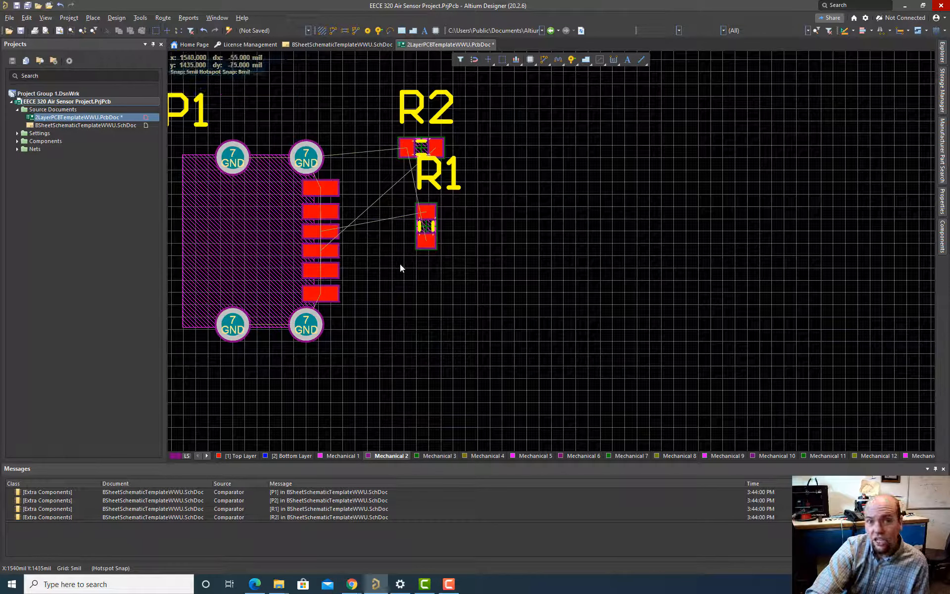
- Try moving P1 on a 0.250 mm snap grid, and change the snap grid to 0.500 mm
{"action": "key", "text": "g"}
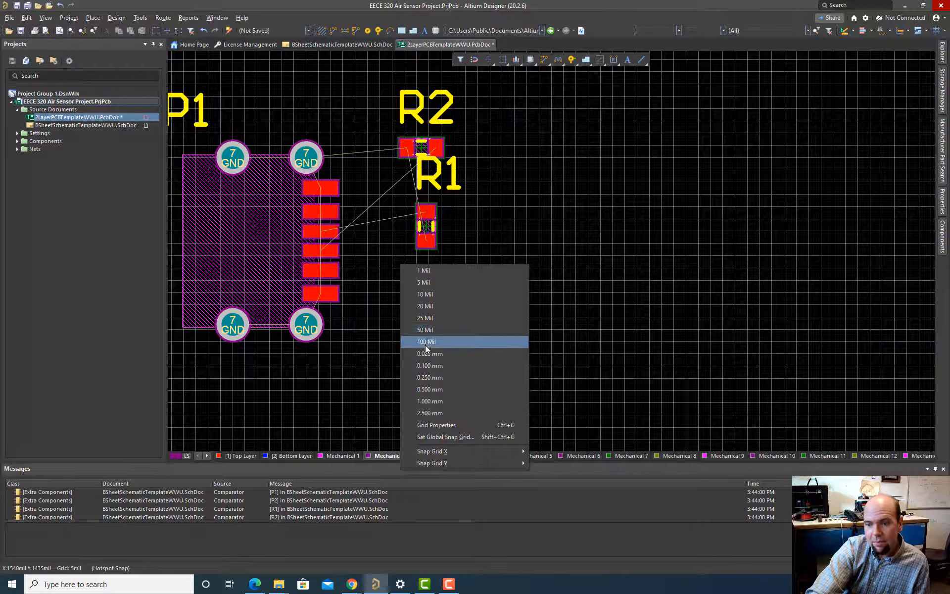
{"action": "left_click", "coordinate": [429, 377]}
{"action": "left_click_drag", "start_coordinate": [286, 265], "coordinate": [314, 271]}
{"action": "key", "text": "g"}
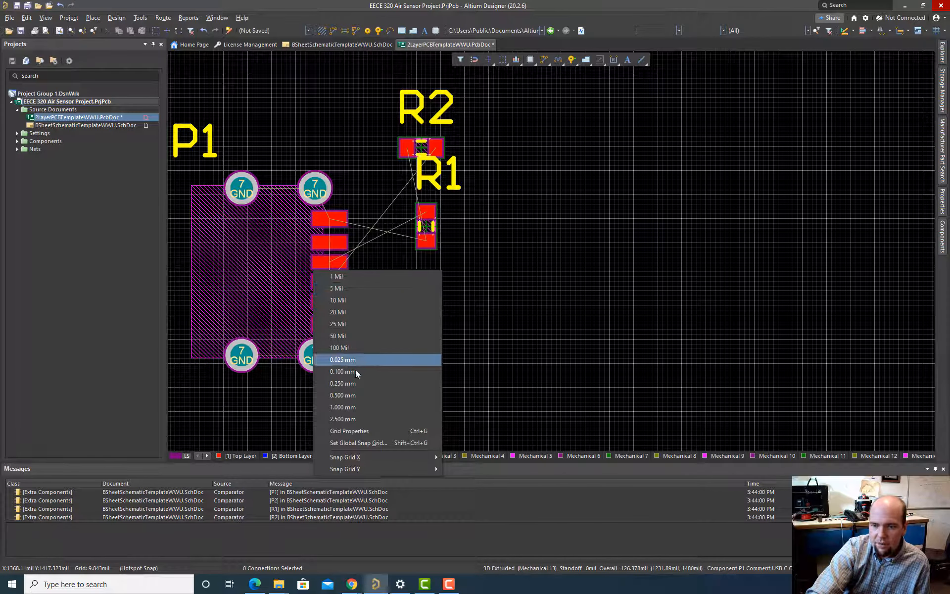
{"action": "left_click", "coordinate": [347, 394]}
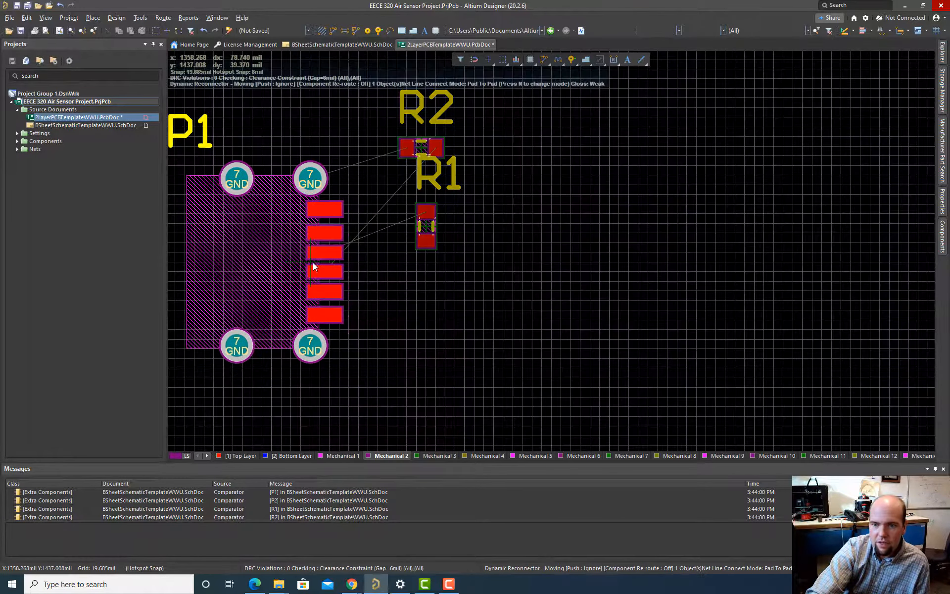
- Move USB-C connector P1 so the outer side of its outline sits on the board's left edge, farther up from the lower-left corner
{"action": "left_click", "coordinate": [292, 261]}
{"action": "scroll", "coordinate": [343, 266], "scroll_direction": "down", "scroll_amount": 2, "text": "ctrl"}
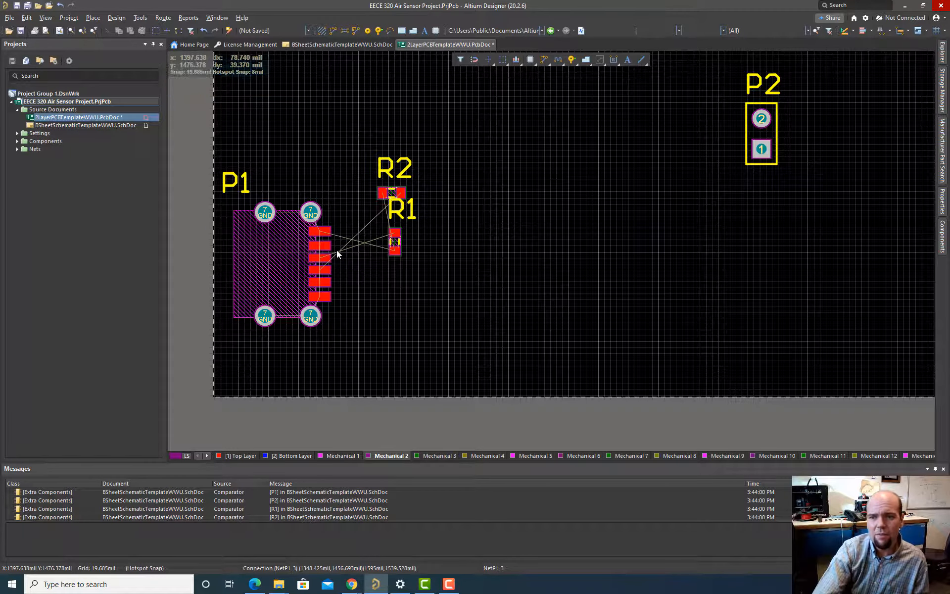
{"action": "left_click_drag", "start_coordinate": [286, 268], "coordinate": [290, 172]}
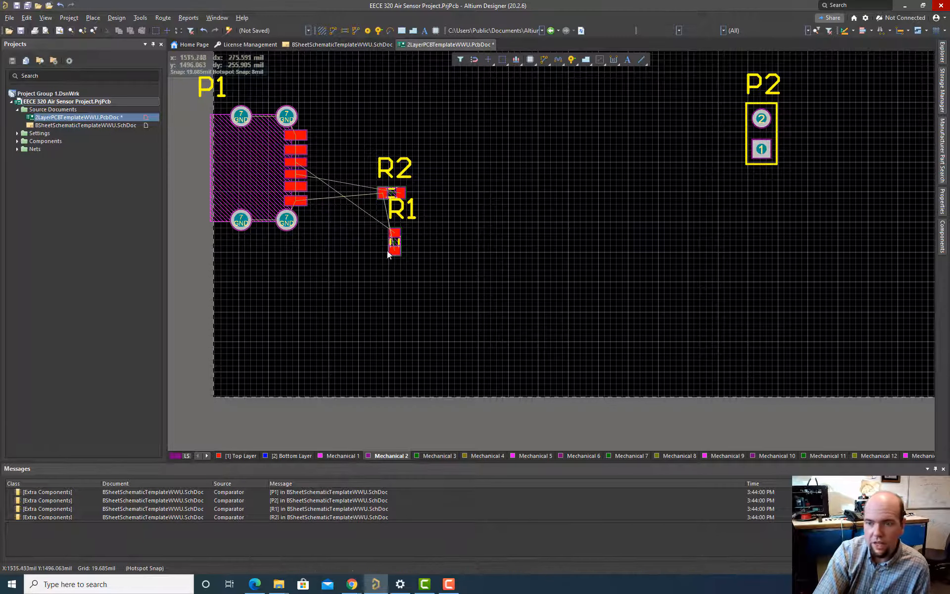
- Place R2 and R1 side by side just right of P1's pads, both vertical, with R2 nearest the connector
{"action": "left_click_drag", "start_coordinate": [400, 192], "coordinate": [365, 169]}
{"action": "left_click_drag", "start_coordinate": [395, 241], "coordinate": [352, 187]}
{"action": "key", "text": "space"}
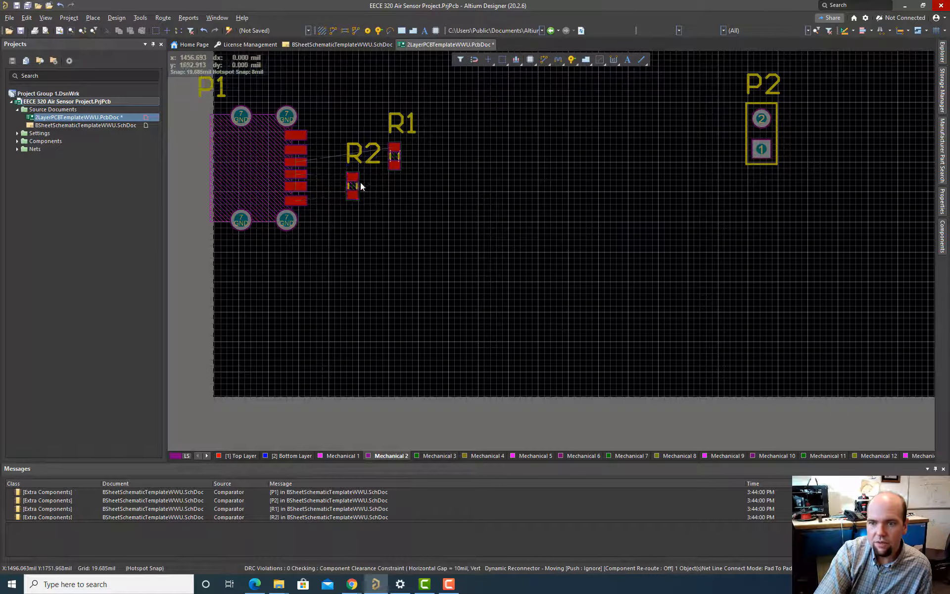
{"action": "left_click_drag", "start_coordinate": [394, 156], "coordinate": [367, 187]}
{"action": "left_click", "coordinate": [338, 190]}
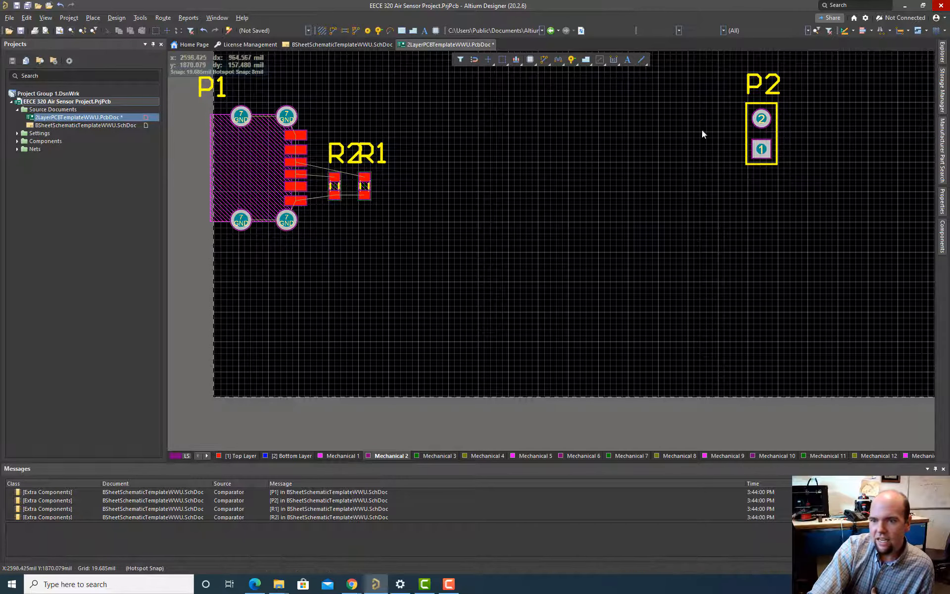
- Move header P2 closer to the resistors, leaving a wide gap to the right of R1
{"action": "left_click_drag", "start_coordinate": [752, 148], "coordinate": [558, 144]}
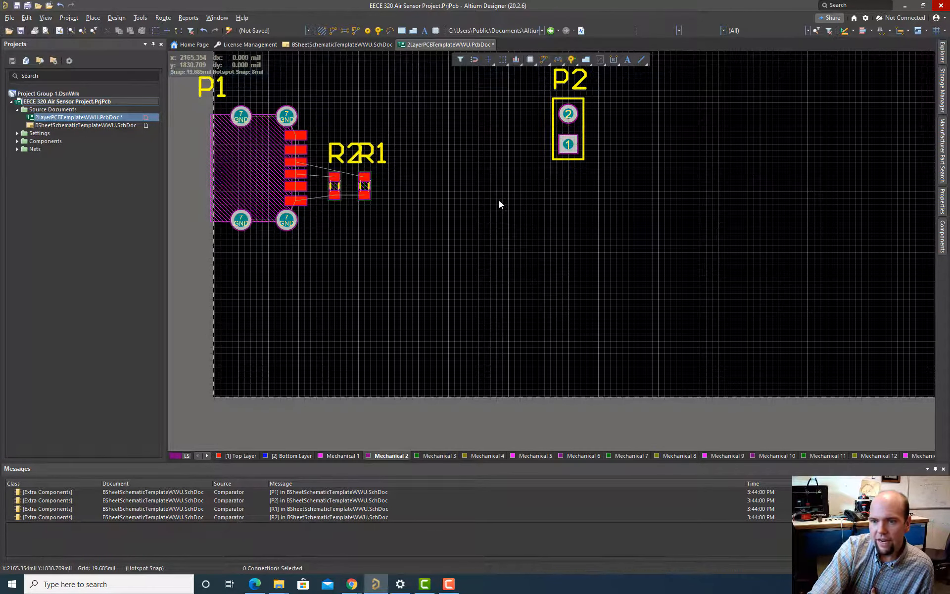
{"action": "scroll", "coordinate": [477, 202], "scroll_direction": "up", "scroll_amount": 4}
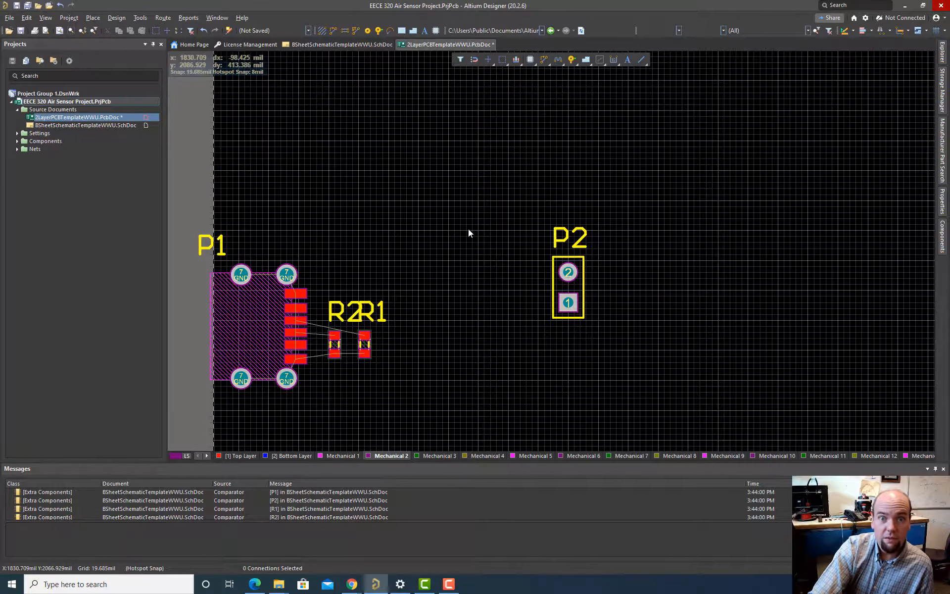
{"action": "scroll", "coordinate": [469, 231], "scroll_direction": "down", "scroll_amount": 4}
{"action": "scroll", "coordinate": [468, 229], "scroll_direction": "up", "scroll_amount": 2}
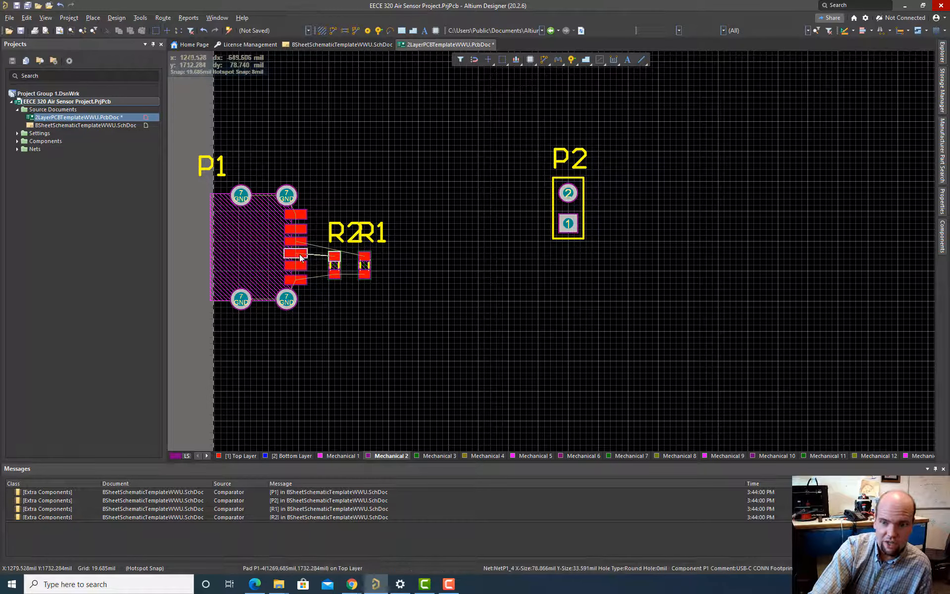
- Examine the pad nets of P1, R1 and R2 up close, and inspect the component placement in the 3D view from above
{"action": "scroll", "coordinate": [299, 254], "scroll_direction": "up", "scroll_amount": 3, "text": "ctrl"}
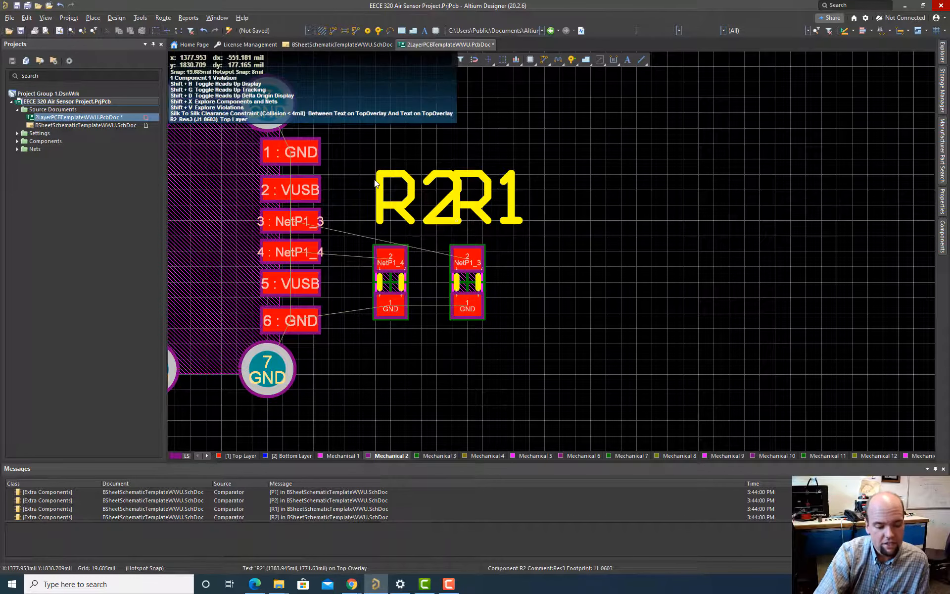
{"action": "key", "text": "3"}
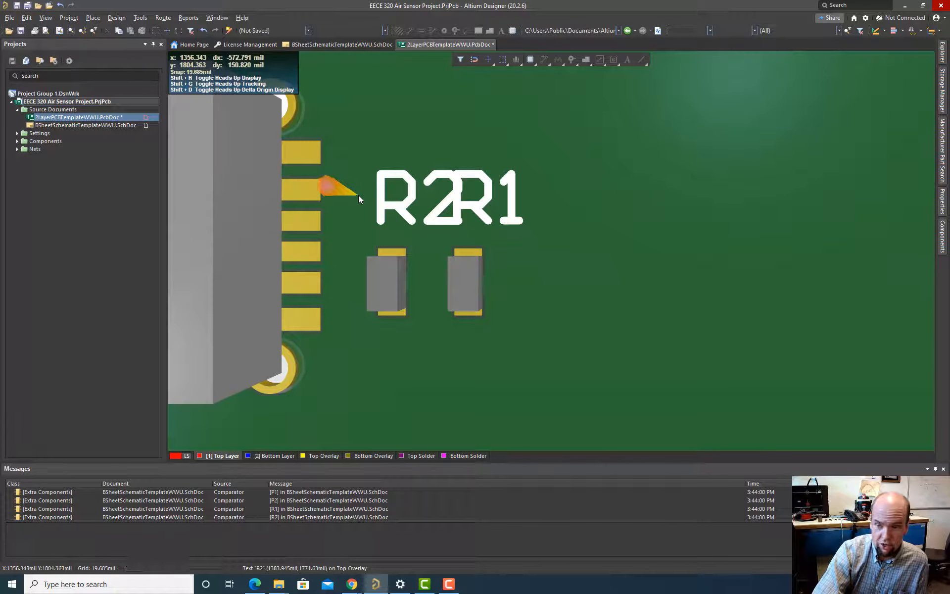
{"action": "scroll", "coordinate": [359, 195], "scroll_direction": "down", "scroll_amount": 5, "text": "ctrl"}
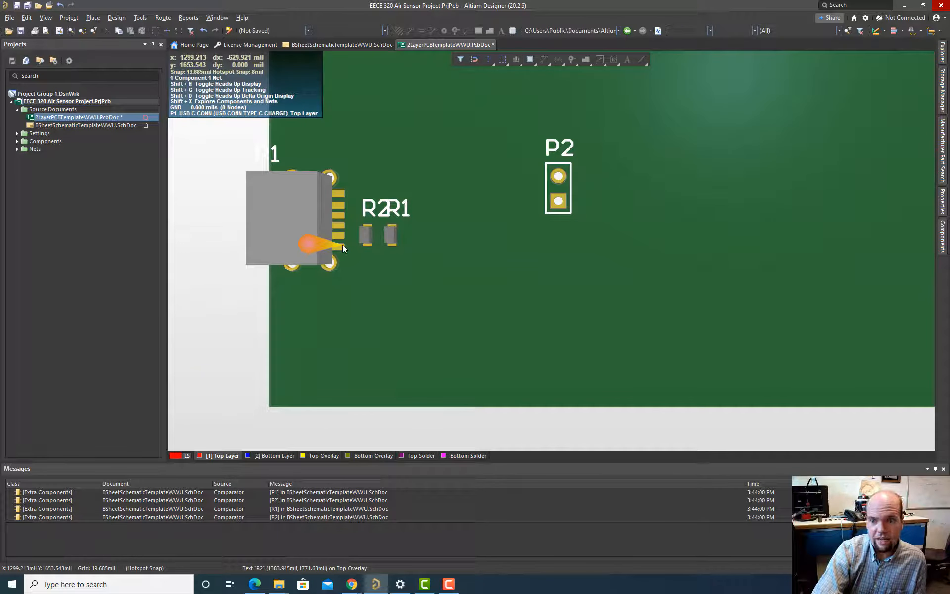
{"action": "scroll", "coordinate": [343, 245], "scroll_direction": "down", "scroll_amount": 2, "text": "ctrl"}
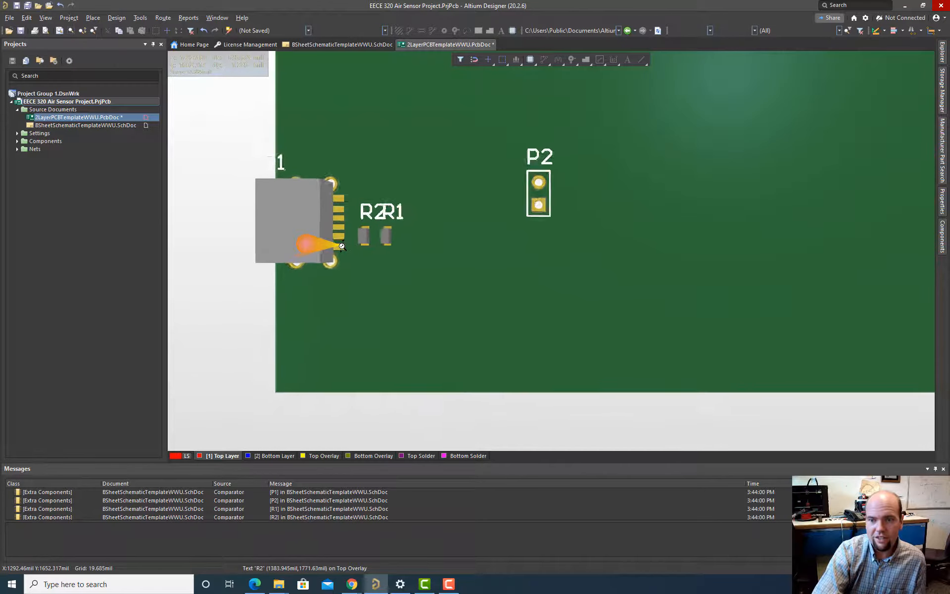
{"action": "scroll", "coordinate": [341, 246], "scroll_direction": "up", "scroll_amount": 3, "text": "ctrl"}
{"action": "scroll", "coordinate": [341, 246], "scroll_direction": "down", "scroll_amount": 1, "text": "ctrl"}
{"action": "scroll", "coordinate": [341, 246], "scroll_direction": "down", "scroll_amount": 1, "text": "ctrl"}
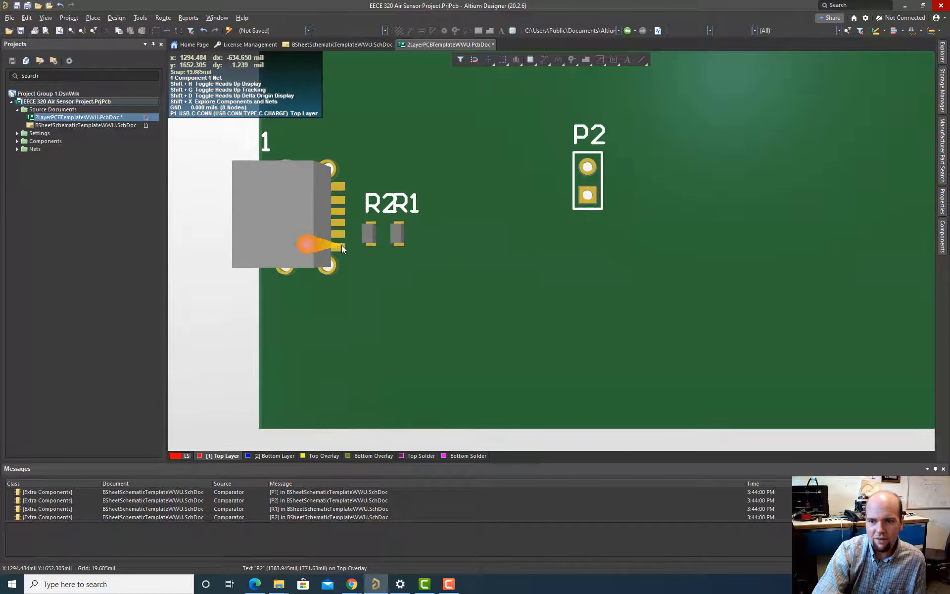
{"action": "scroll", "coordinate": [341, 245], "scroll_direction": "down", "scroll_amount": 1, "text": "ctrl"}
{"action": "scroll", "coordinate": [342, 245], "scroll_direction": "up", "scroll_amount": 1, "text": "ctrl"}
{"action": "scroll", "coordinate": [342, 246], "scroll_direction": "down", "scroll_amount": 1, "text": "ctrl"}
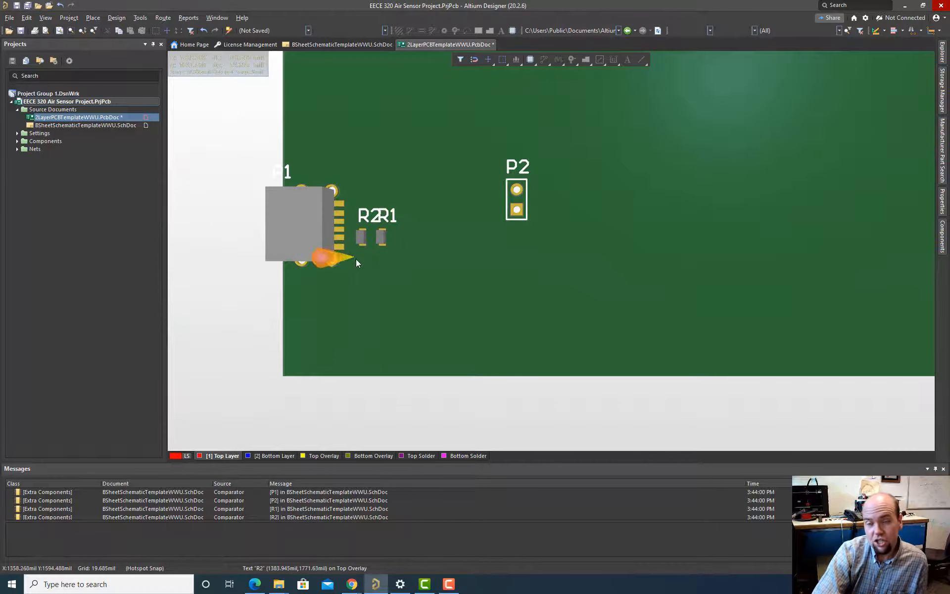
- Inspect P1's body at the board edge from tilted 3D angles, and return to the 2D layout
{"action": "key", "text": "shift"}
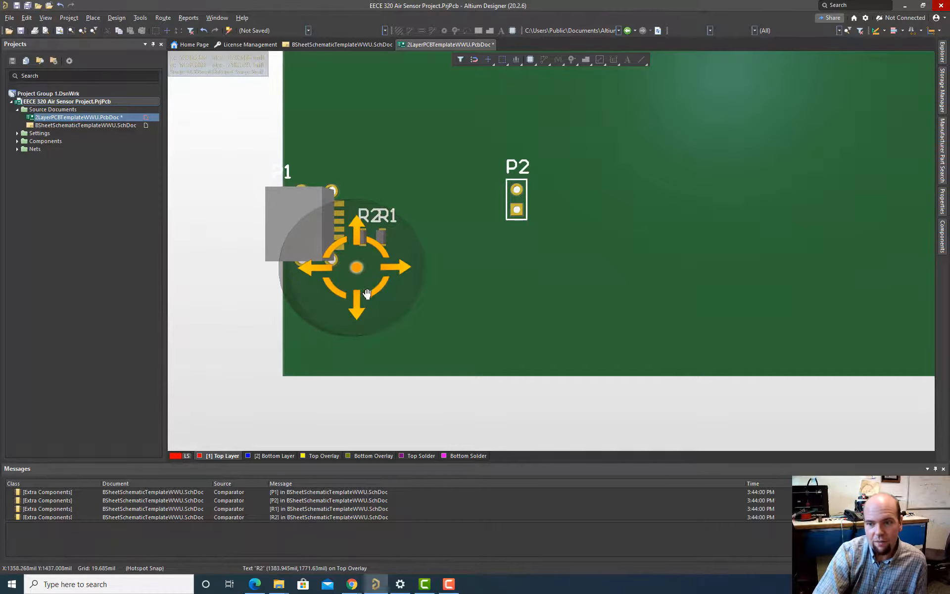
{"action": "right_click_drag", "start_coordinate": [352, 288], "coordinate": [292, 257], "text": "shift"}
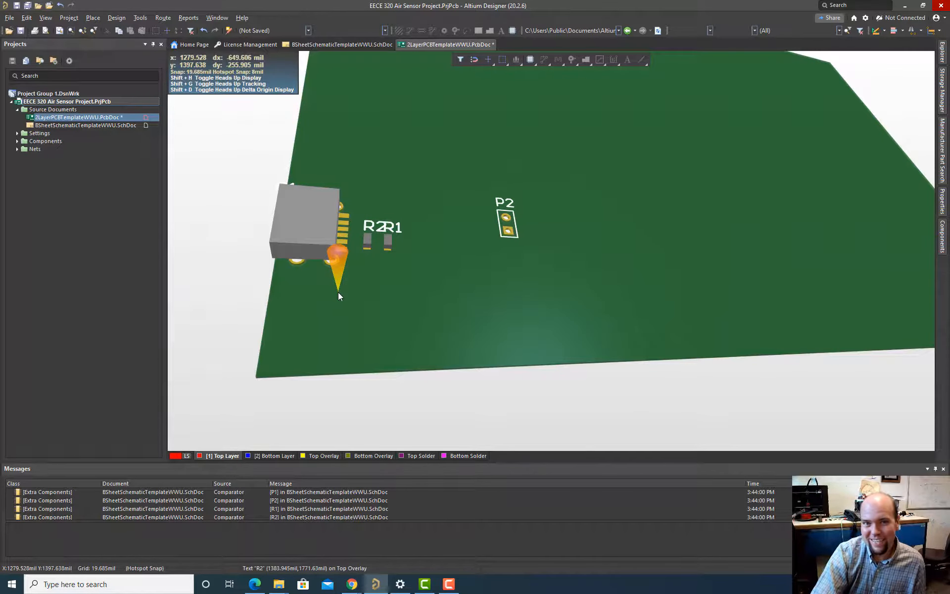
{"action": "right_click_drag", "start_coordinate": [338, 295], "coordinate": [369, 255], "text": "shift"}
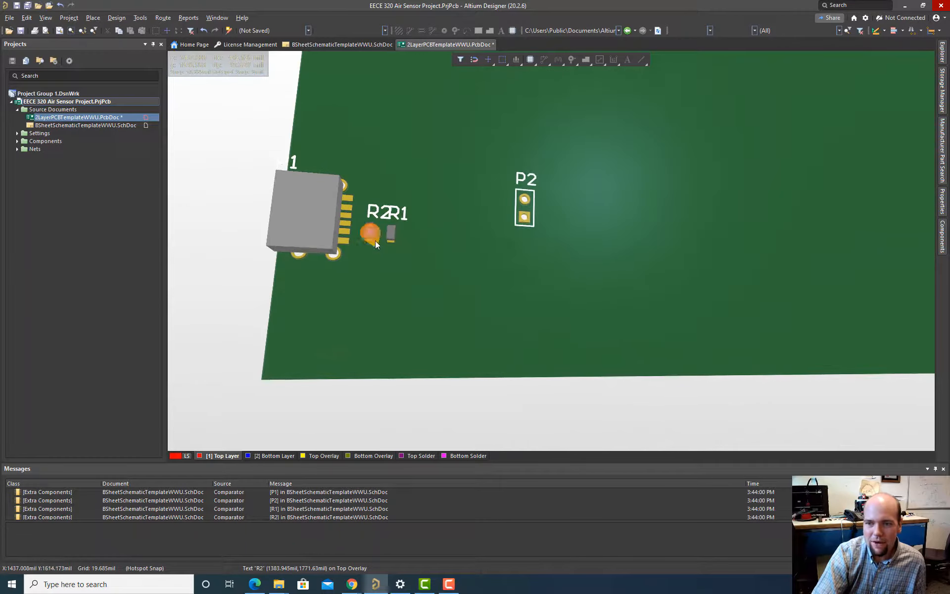
{"action": "right_click_drag", "start_coordinate": [388, 301], "coordinate": [418, 297], "text": "shift"}
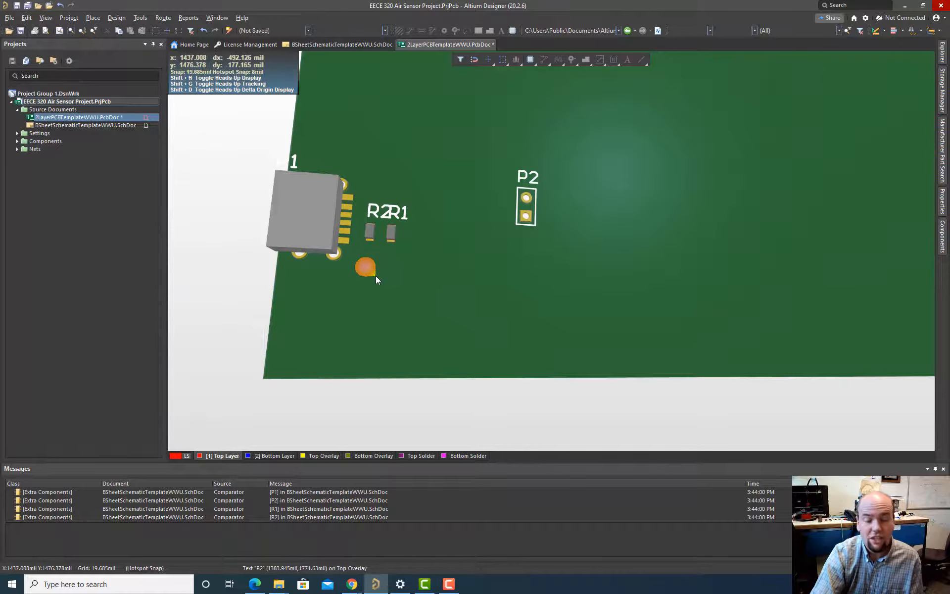
{"action": "key", "text": "2"}
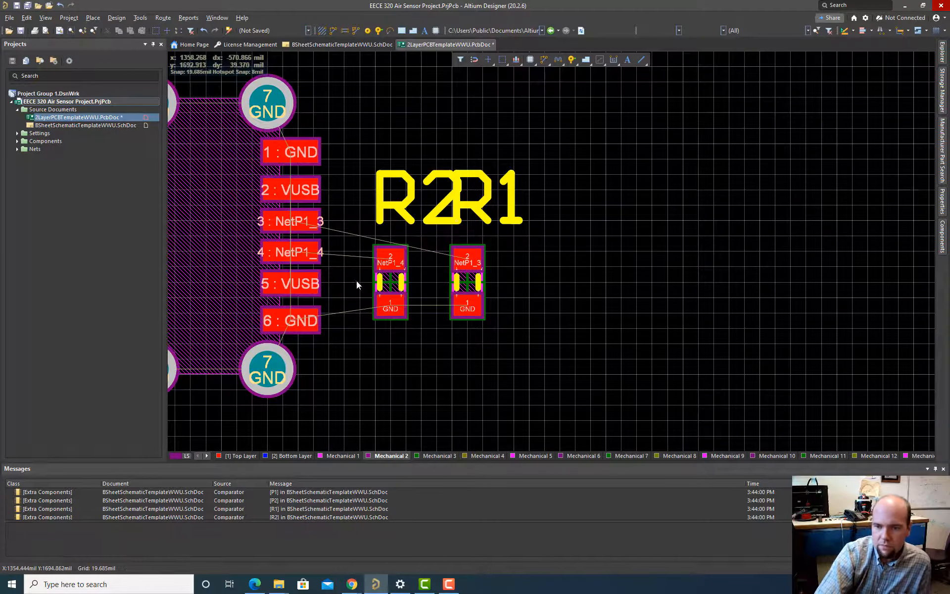
- Move the P1 designator text inside the board edge, above the connector, and check it in the 3D view
{"action": "scroll", "coordinate": [353, 280], "scroll_direction": "down", "scroll_amount": 3, "text": "ctrl"}
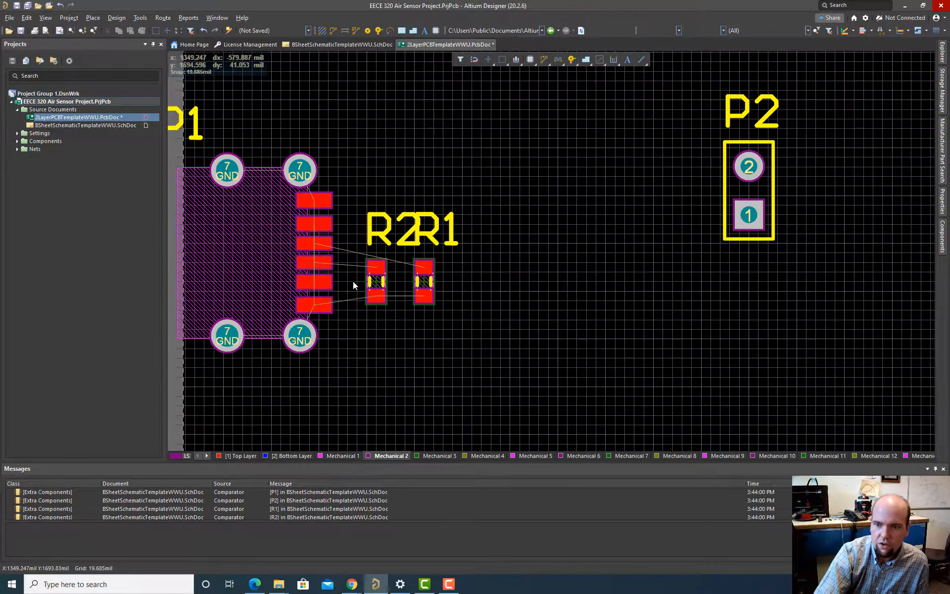
{"action": "scroll", "coordinate": [353, 285], "scroll_direction": "down", "scroll_amount": 1, "text": "ctrl"}
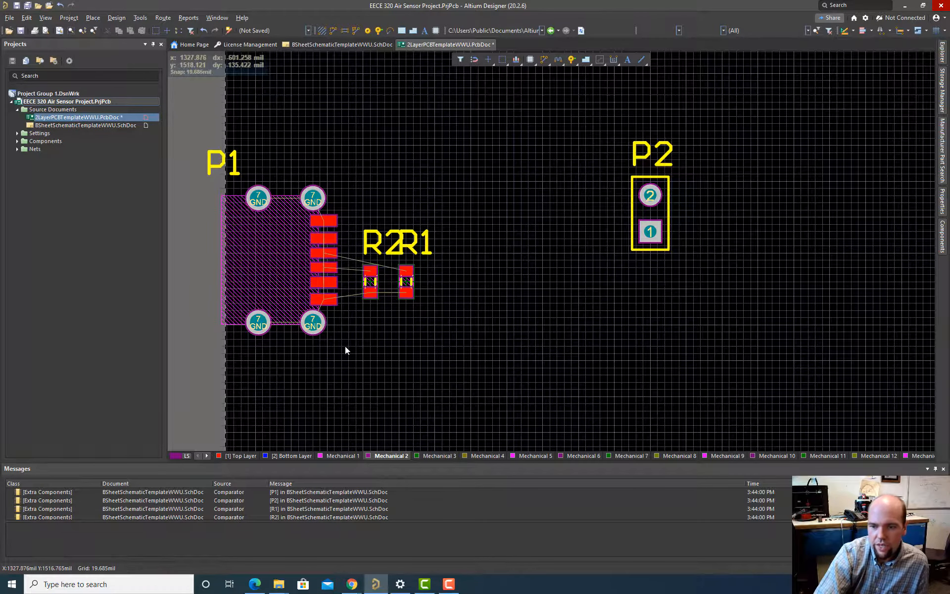
{"action": "scroll", "coordinate": [345, 346], "scroll_direction": "down", "scroll_amount": 1, "text": "ctrl"}
{"action": "right_click_drag", "start_coordinate": [328, 354], "coordinate": [386, 360]}
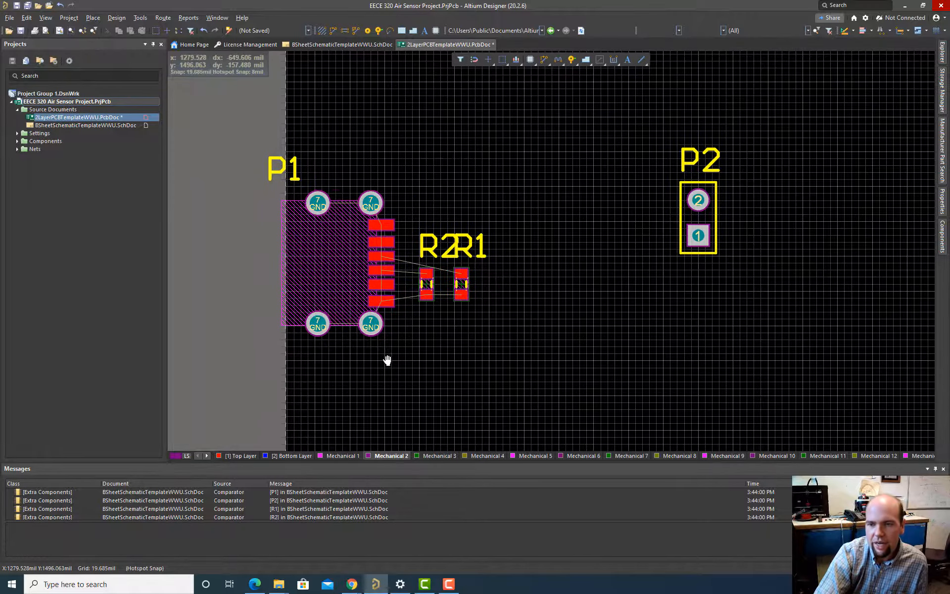
{"action": "left_click", "coordinate": [273, 172]}
{"action": "left_click_drag", "start_coordinate": [272, 172], "coordinate": [314, 165]}
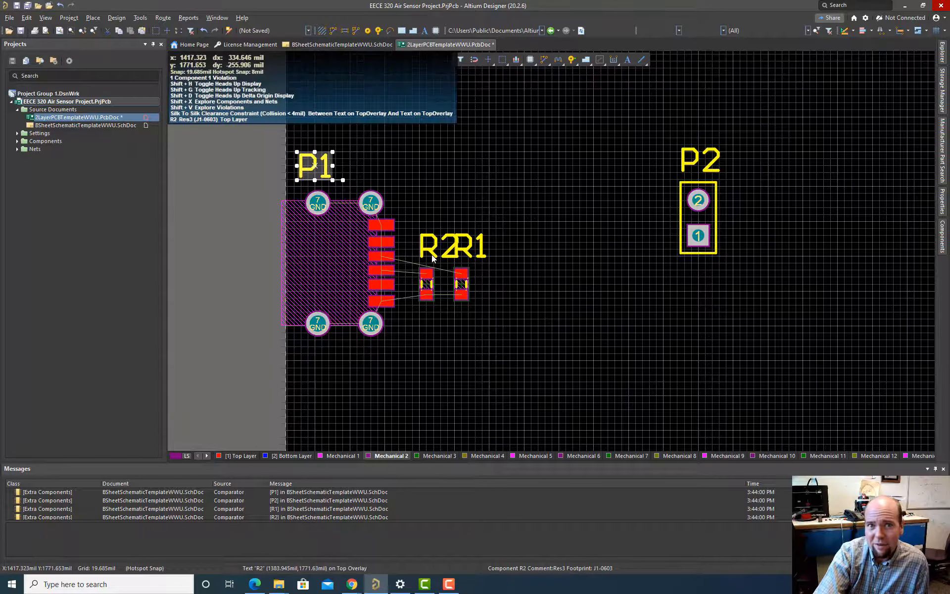
{"action": "key", "text": "3"}
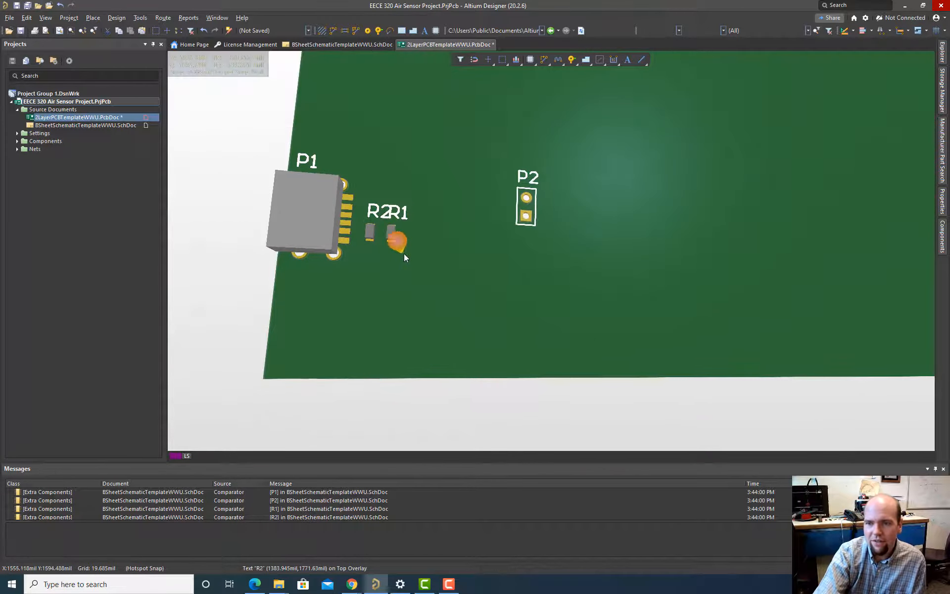
{"action": "key", "text": "2"}
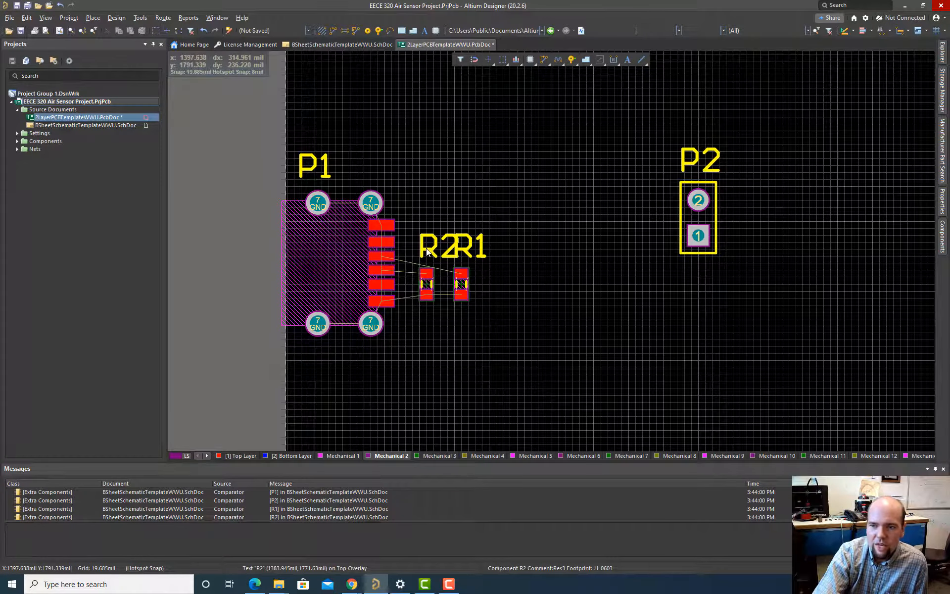
- Set the text height of the R2 designator to 30 mil and inspect the resized label up close
{"action": "double_click", "coordinate": [428, 254]}
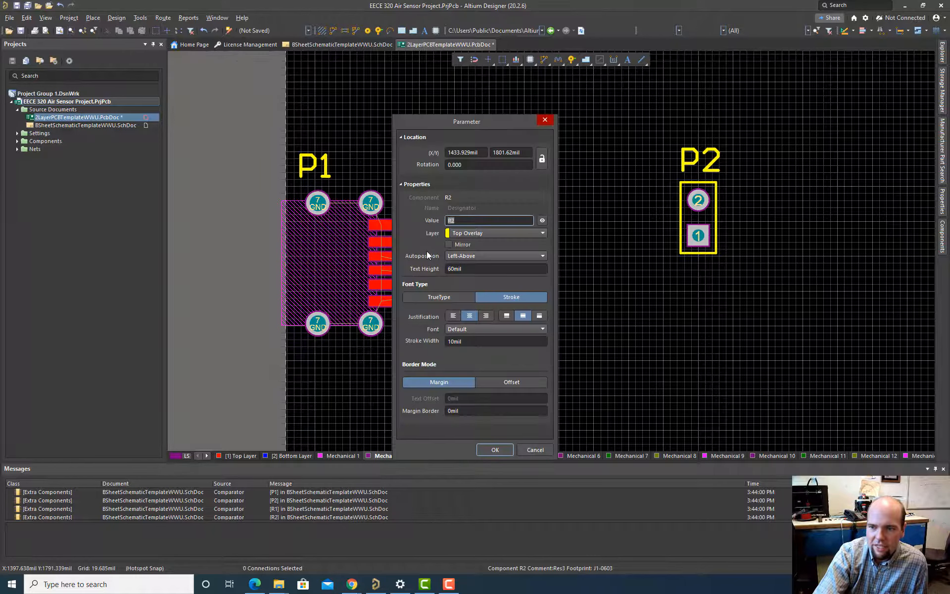
{"action": "left_click", "coordinate": [454, 268]}
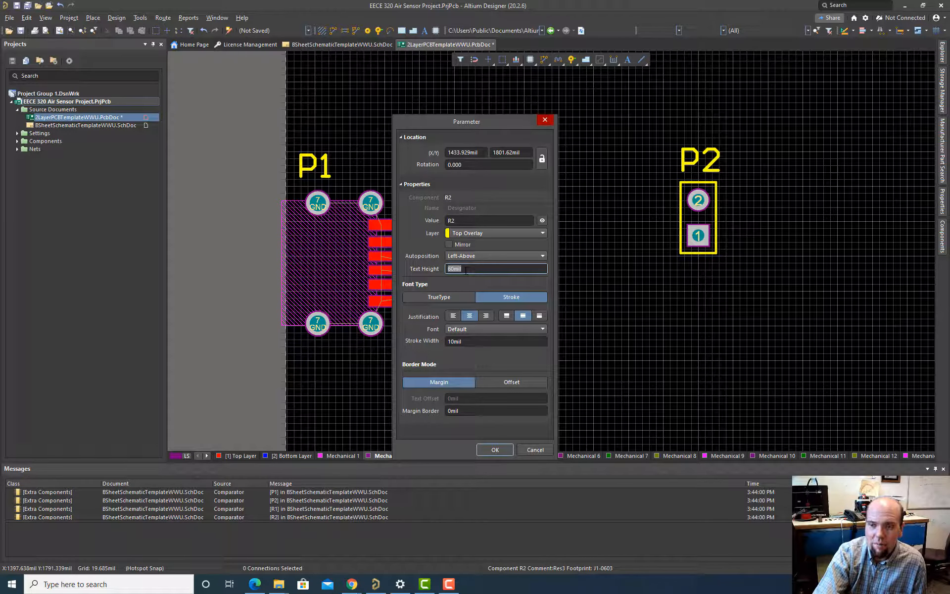
{"action": "type", "text": "3"}
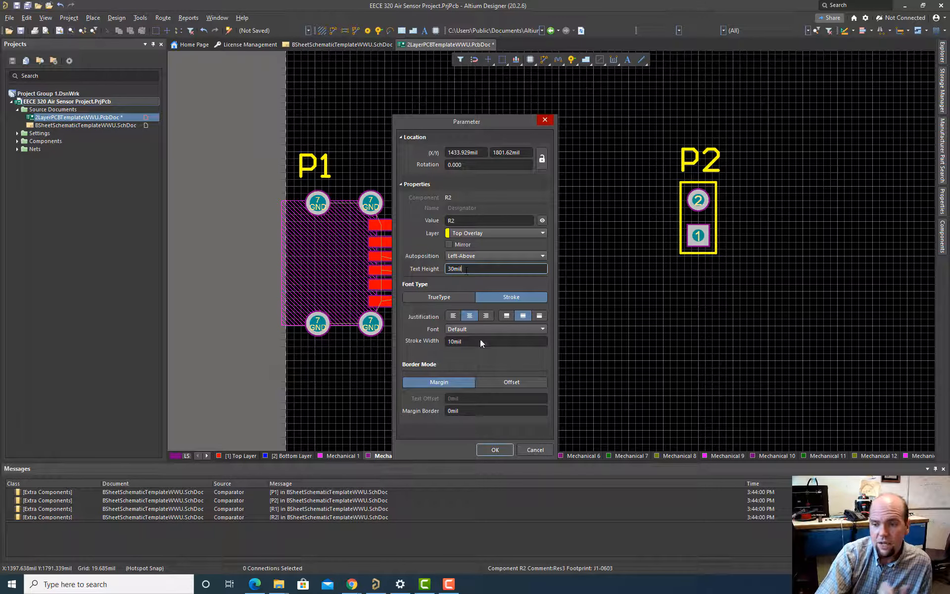
{"action": "left_click", "coordinate": [495, 449]}
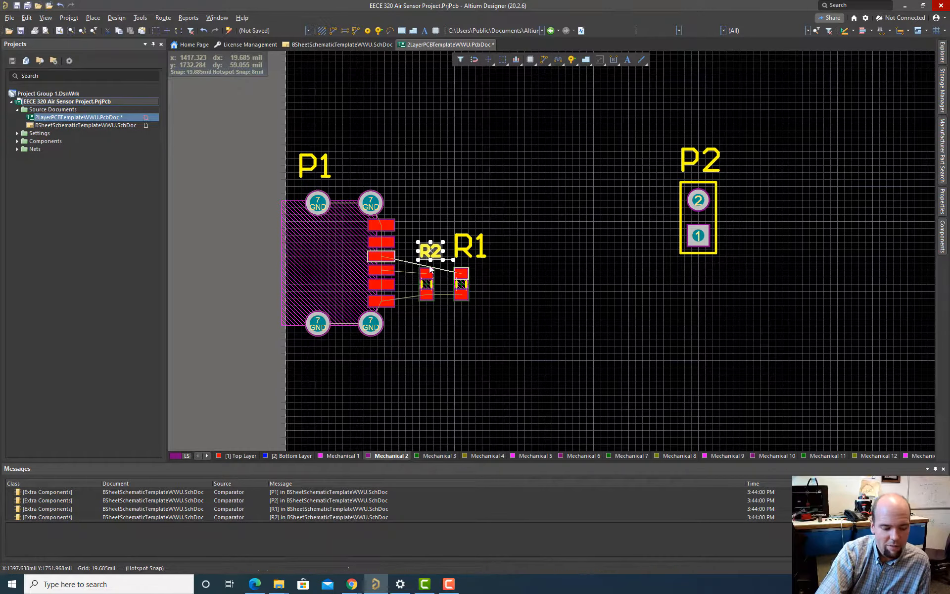
{"action": "scroll", "coordinate": [435, 271], "scroll_direction": "up", "scroll_amount": 5, "text": "ctrl"}
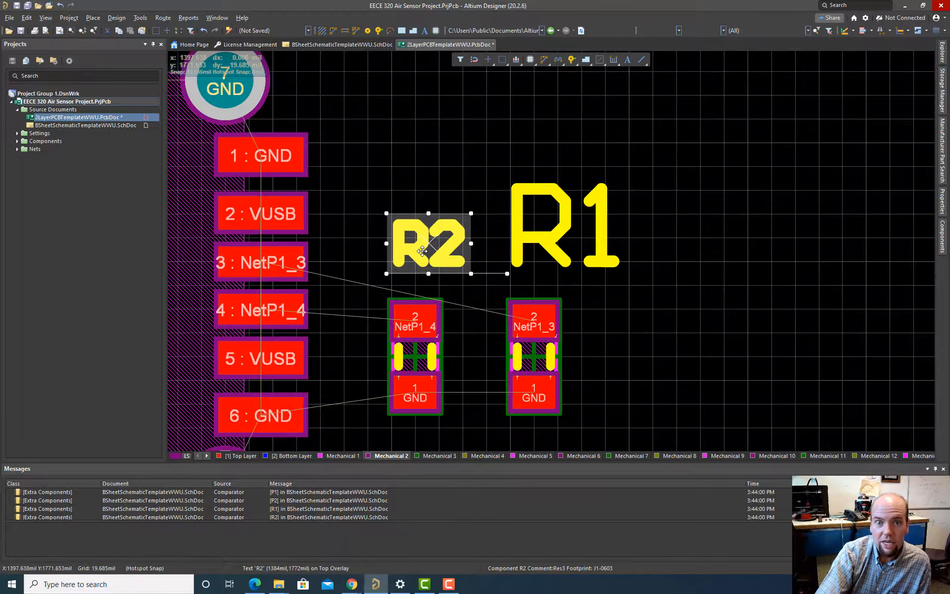
- Make the stroke width of the R2 designator thinner and move the label down, centred just above its resistor
{"action": "key", "text": "Tab"}
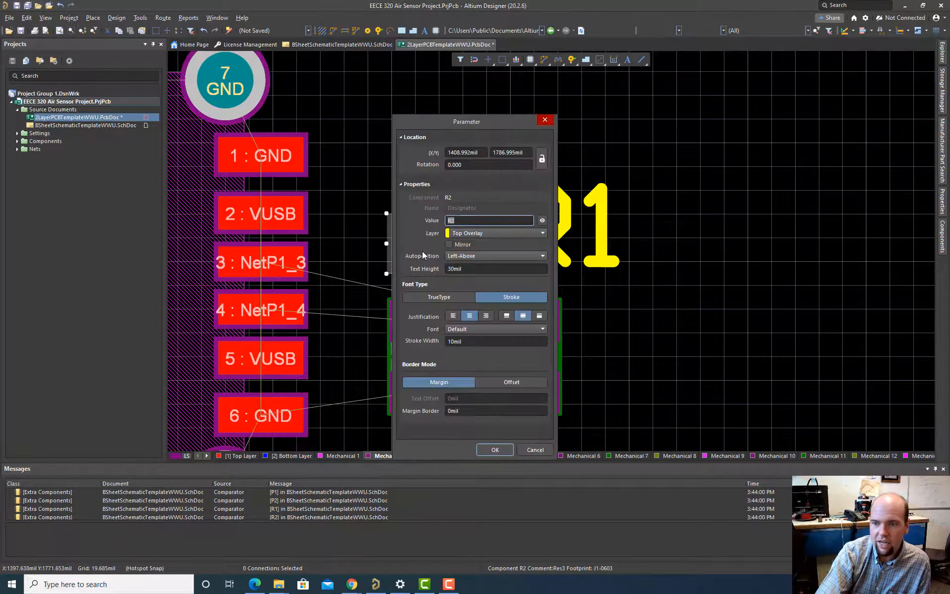
{"action": "left_click", "coordinate": [454, 341]}
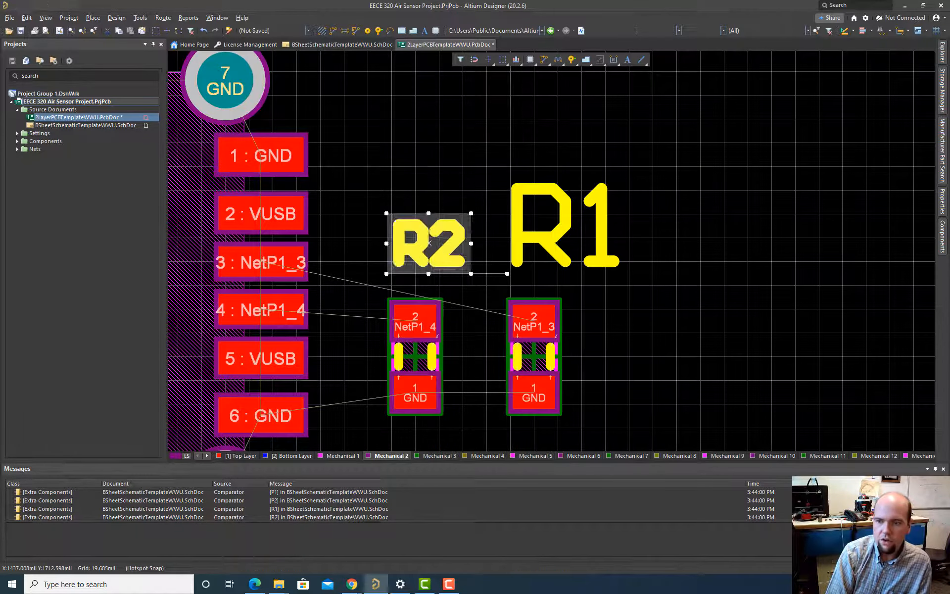
{"action": "key", "text": "Return"}
{"action": "mouse_move", "coordinate": [408, 254]}
{"action": "left_mouse_down"}
{"action": "mouse_move", "coordinate": [414, 242]}
{"action": "mouse_move", "coordinate": [415, 253]}
{"action": "left_mouse_up"}
{"action": "left_click", "coordinate": [415, 254]}
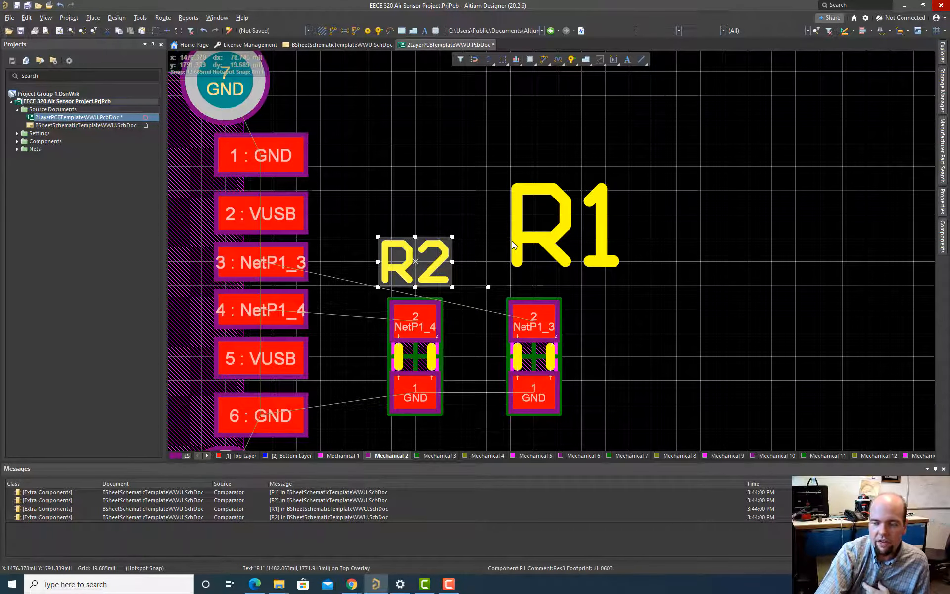
- Select P1, P2, R1 and R2 together and try setting their component height to 30 mil, then clear the entry
{"action": "scroll", "coordinate": [503, 242], "scroll_direction": "down", "scroll_amount": 5, "text": "ctrl"}
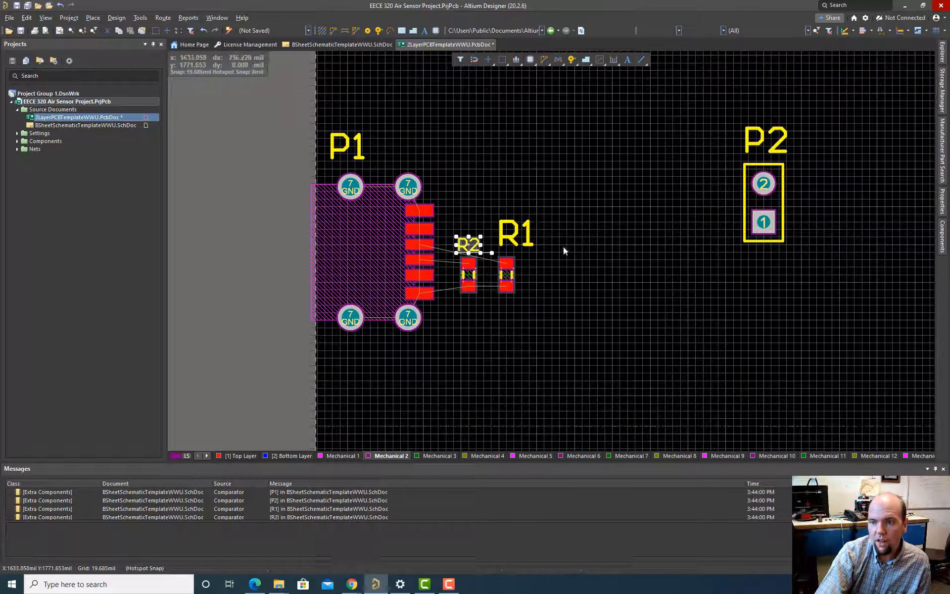
{"action": "left_click_drag", "start_coordinate": [829, 98], "coordinate": [239, 355]}
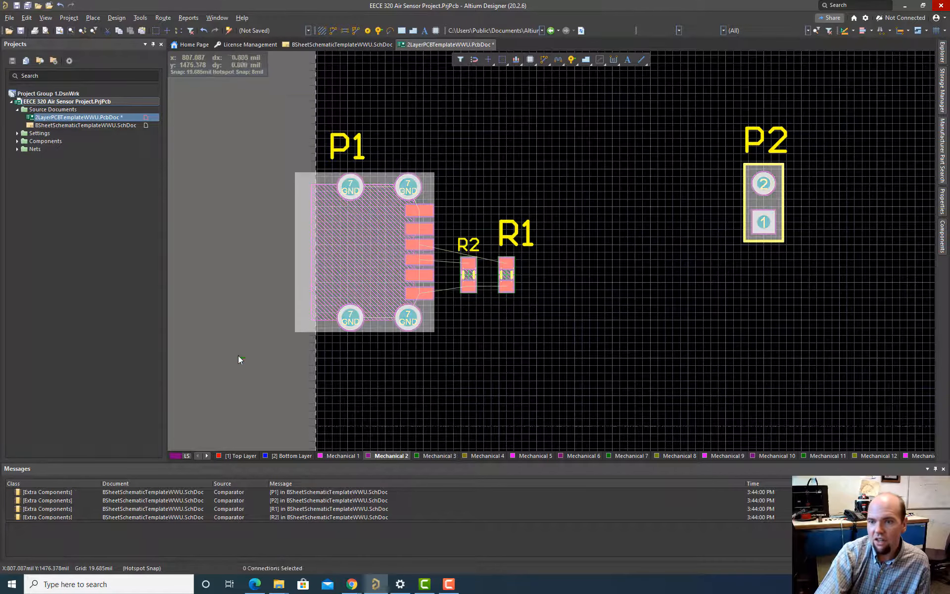
{"action": "left_click", "coordinate": [944, 206]}
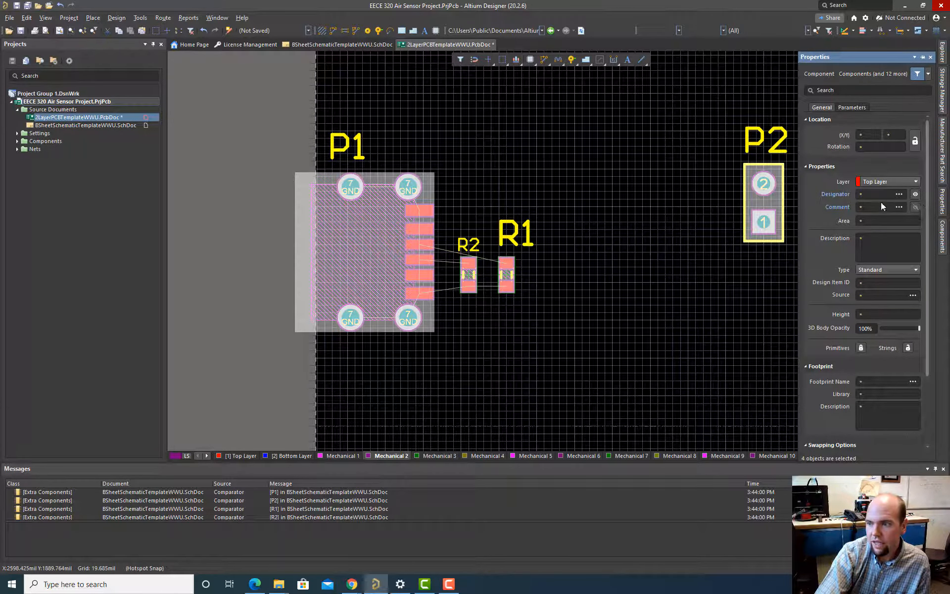
{"action": "scroll", "coordinate": [862, 214], "scroll_direction": "down", "scroll_amount": 1}
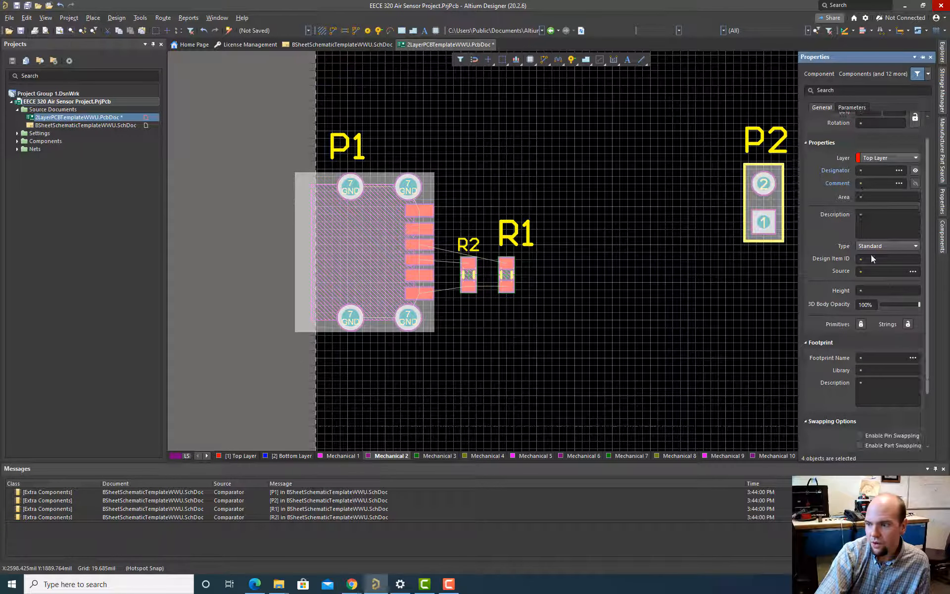
{"action": "left_click", "coordinate": [861, 290]}
{"action": "key", "text": "Return"}
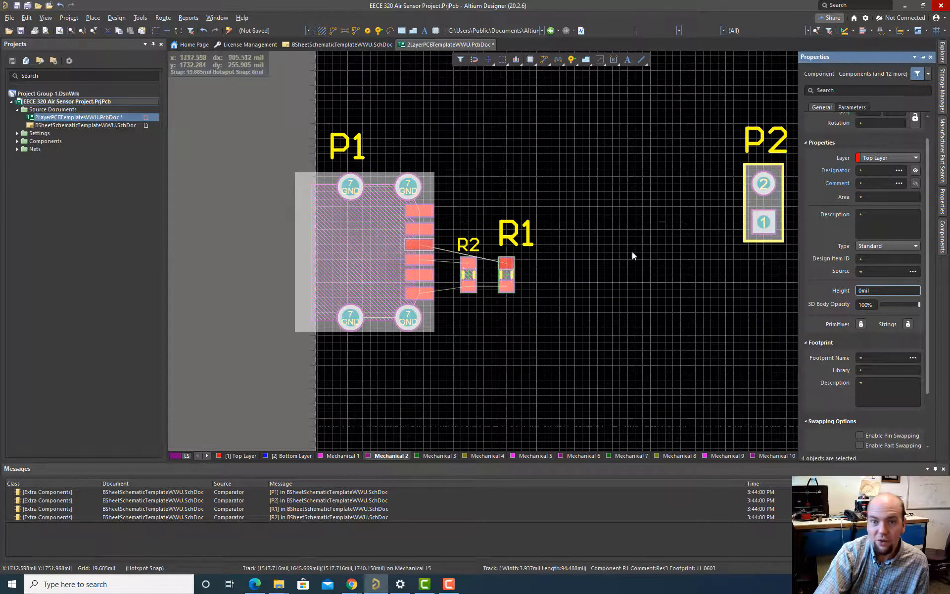
{"action": "left_click", "coordinate": [873, 289]}
{"action": "type", "text": "30"}
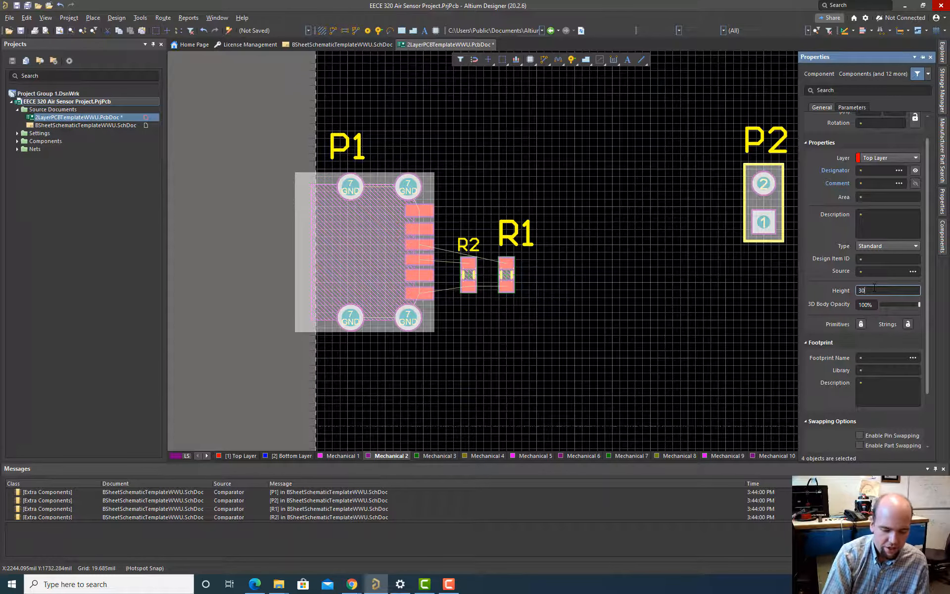
{"action": "type", "text": "mil"}
{"action": "scroll", "coordinate": [864, 351], "scroll_direction": "down", "scroll_amount": 3}
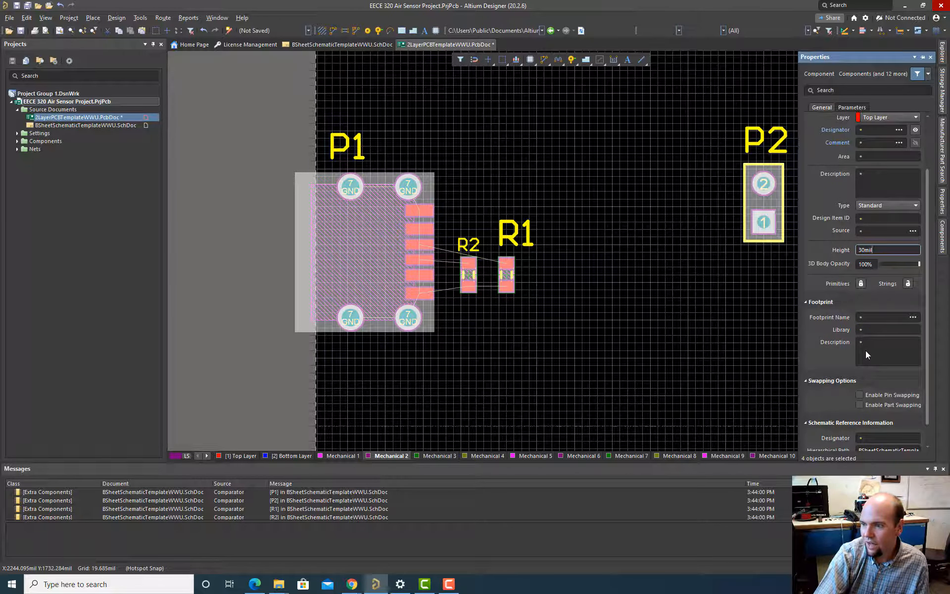
{"action": "scroll", "coordinate": [866, 351], "scroll_direction": "up", "scroll_amount": 2}
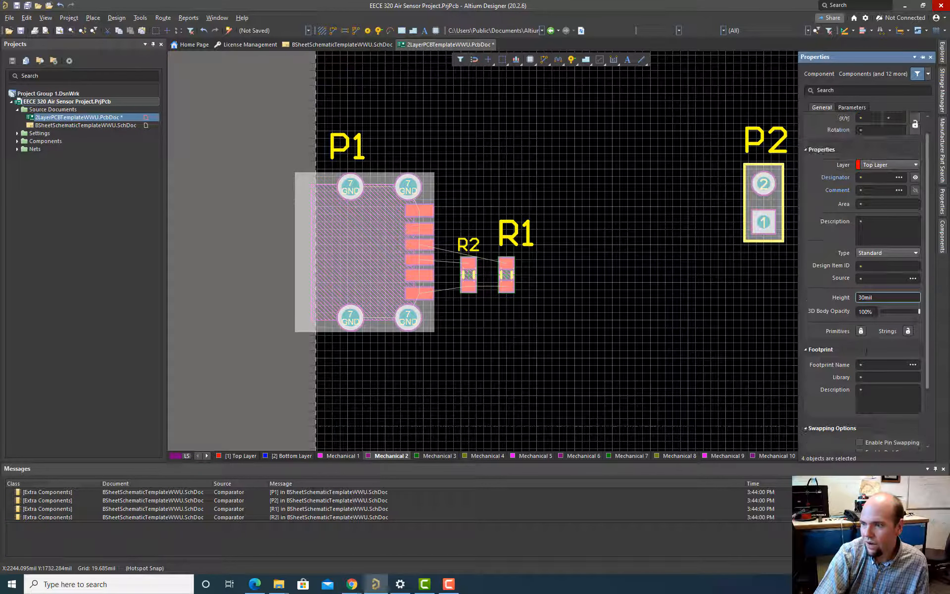
{"action": "key", "text": "BackSpace"}
{"action": "key", "text": "BackSpace"}
{"action": "key", "text": "BackSpace"}
{"action": "key", "text": "BackSpace"}
{"action": "key", "text": "BackSpace"}
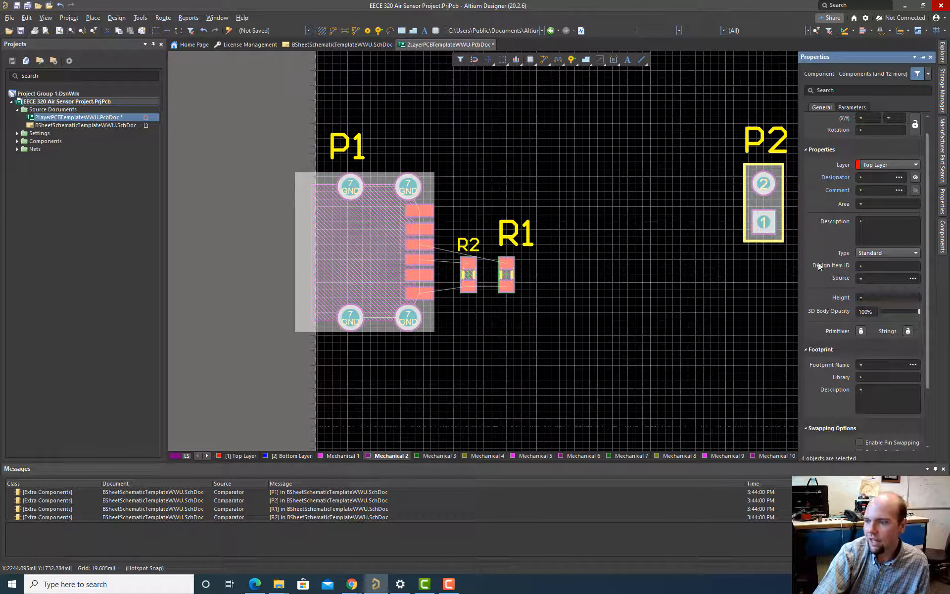
- Look through the shared properties of the four selected components for a designator text size setting, and deselect them
{"action": "left_click", "coordinate": [852, 108]}
{"action": "left_click", "coordinate": [822, 107]}
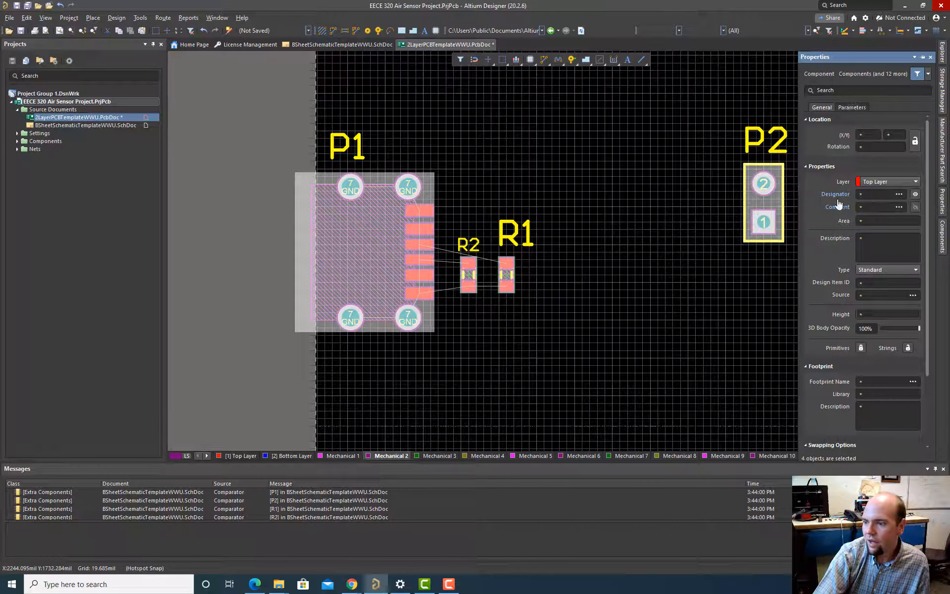
{"action": "scroll", "coordinate": [825, 243], "scroll_direction": "down", "scroll_amount": 3}
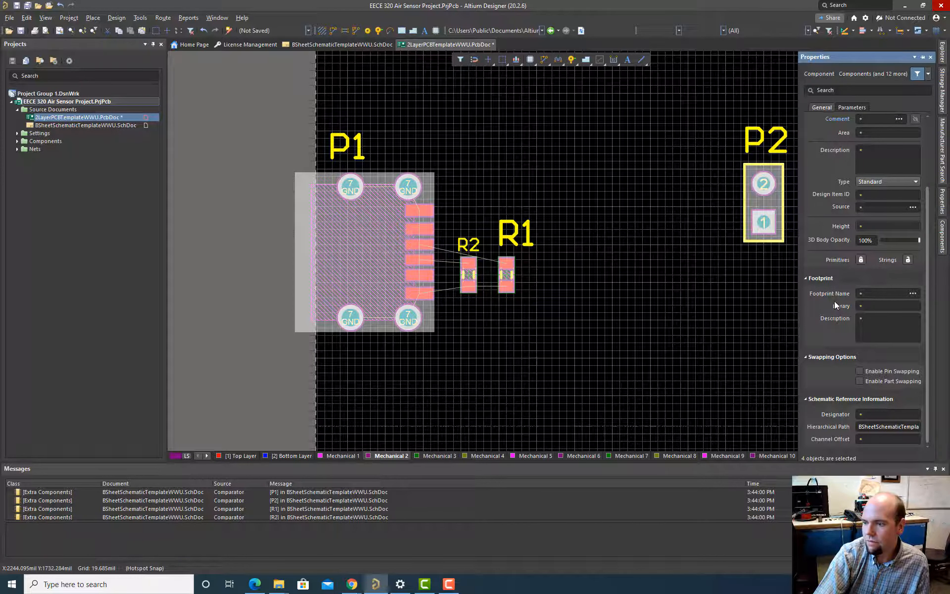
{"action": "scroll", "coordinate": [834, 303], "scroll_direction": "up", "scroll_amount": 2}
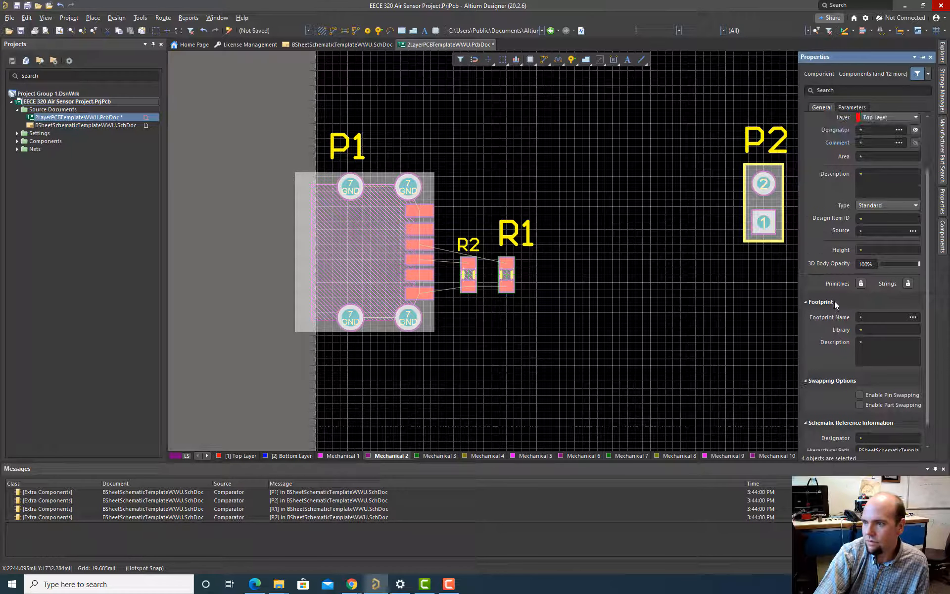
{"action": "scroll", "coordinate": [834, 300], "scroll_direction": "up", "scroll_amount": 2}
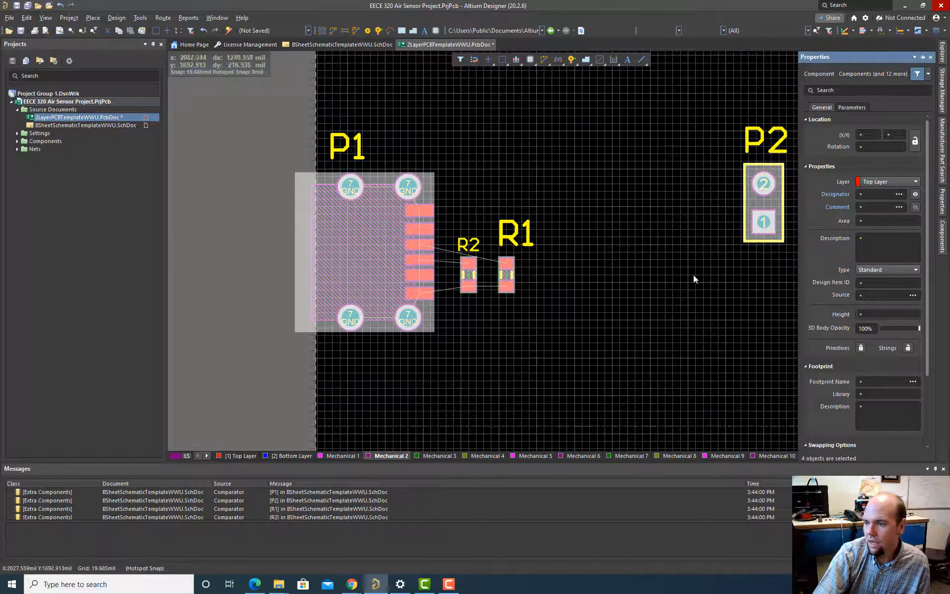
{"action": "left_click", "coordinate": [672, 262]}
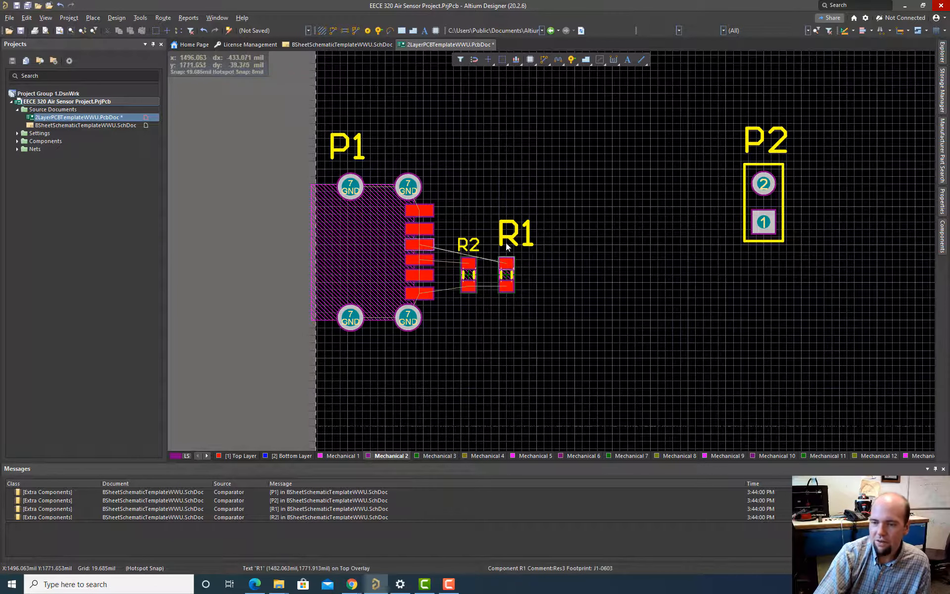
- Select all designator texts on the board with Find Similar Objects from R1's label, matching String Type as Same
{"action": "left_click", "coordinate": [508, 234]}
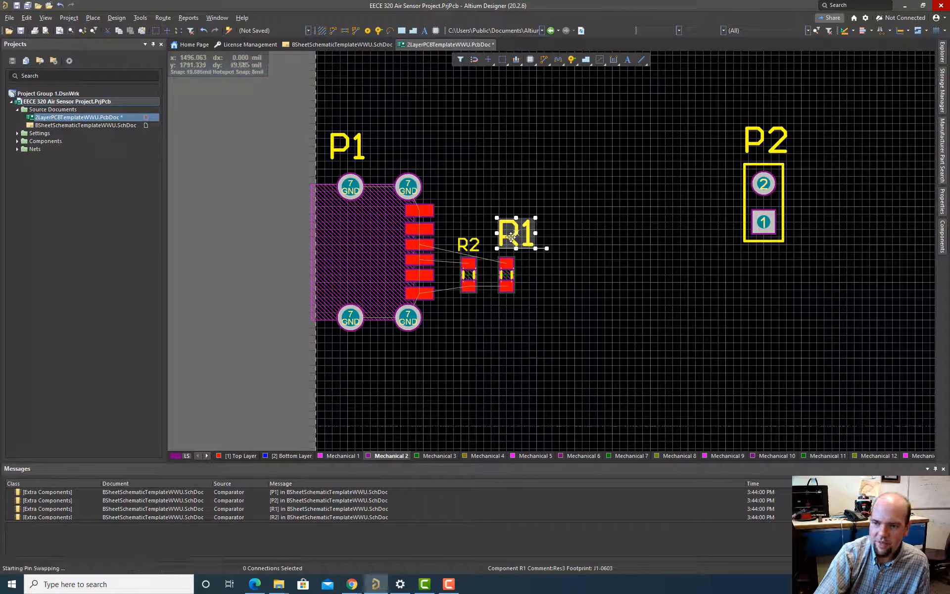
{"action": "right_click", "coordinate": [511, 237]}
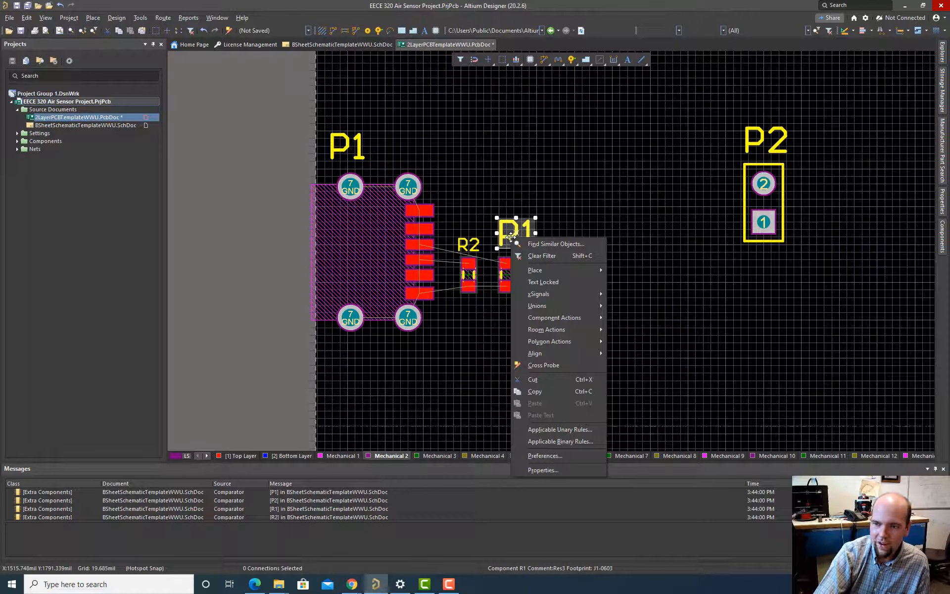
{"action": "left_click", "coordinate": [547, 243]}
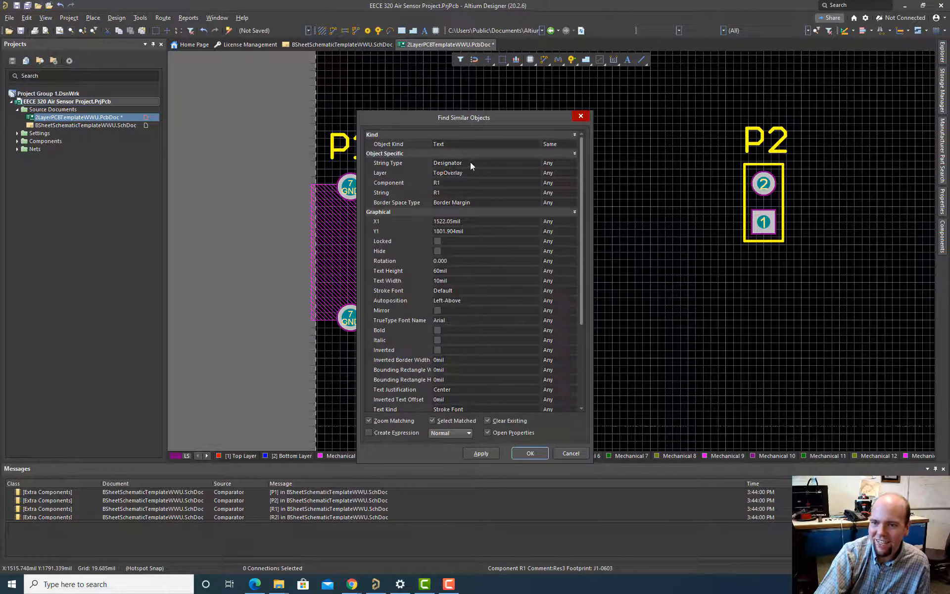
{"action": "left_click", "coordinate": [549, 163]}
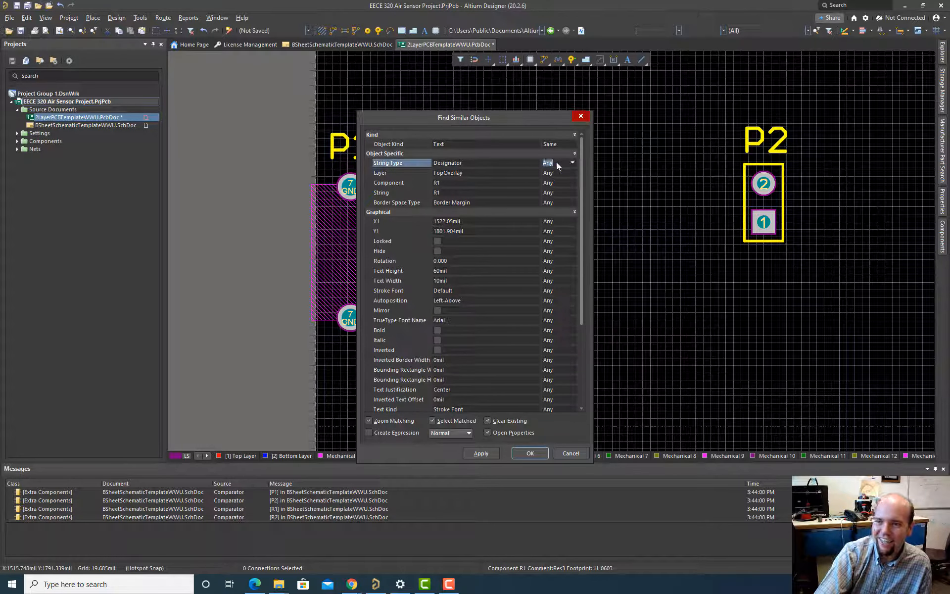
{"action": "left_click", "coordinate": [573, 163]}
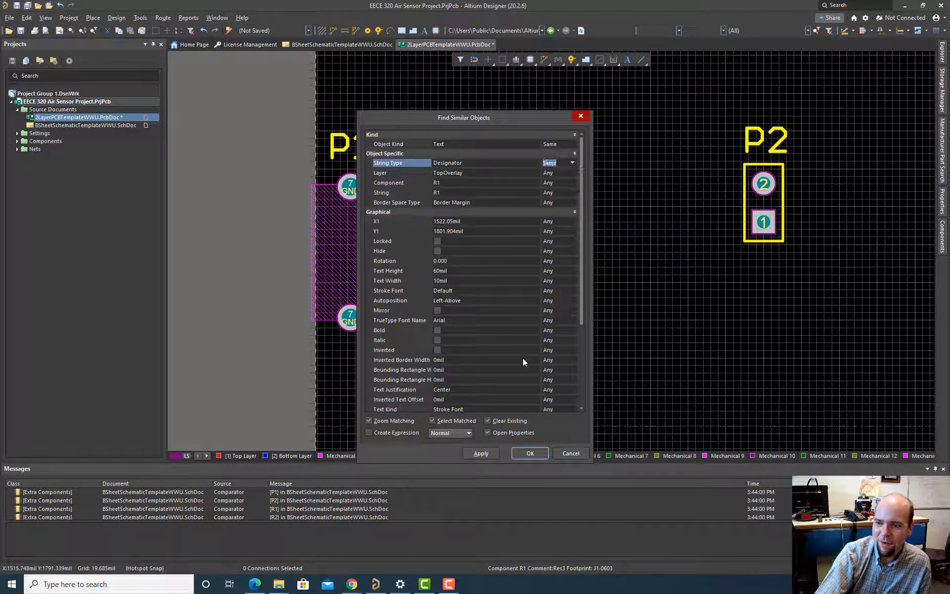
{"action": "left_click", "coordinate": [480, 453]}
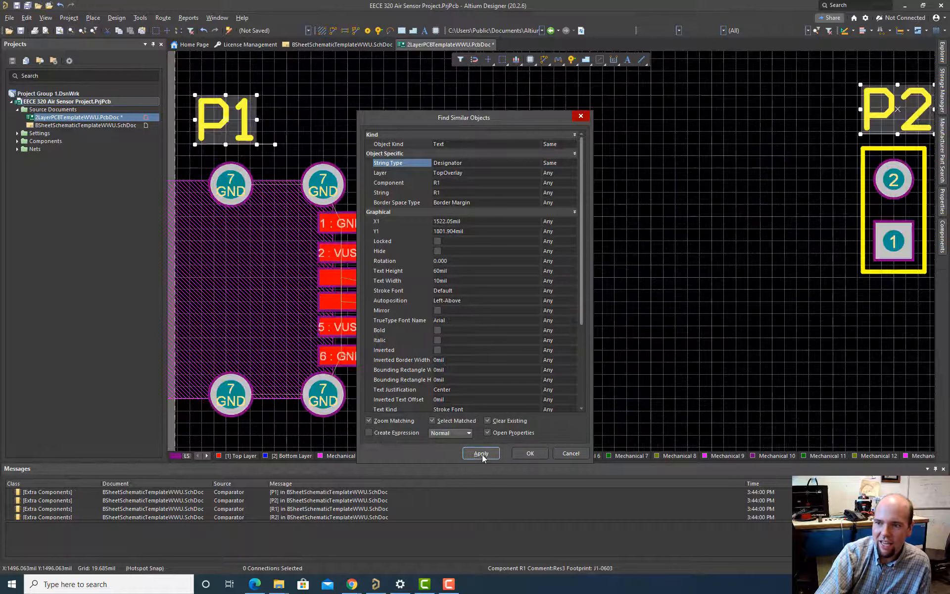
{"action": "left_click", "coordinate": [530, 453]}
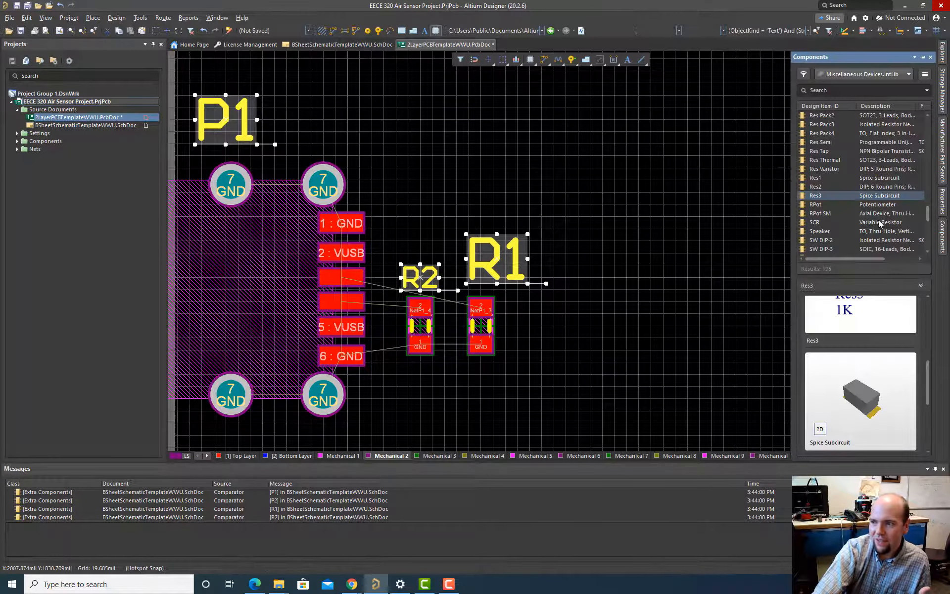
- Set the selected designators' text height to 30 mil and stroke width to 6 mil, and deselect them
{"action": "mouse_move", "coordinate": [944, 203]}
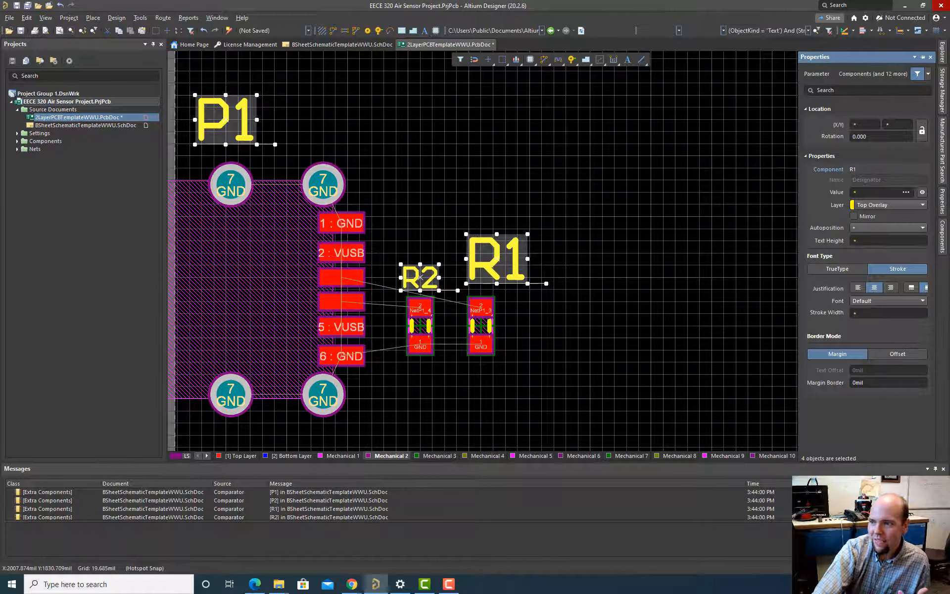
{"action": "left_click_drag", "start_coordinate": [859, 241], "coordinate": [837, 241]}
{"action": "left_click", "coordinate": [865, 240]}
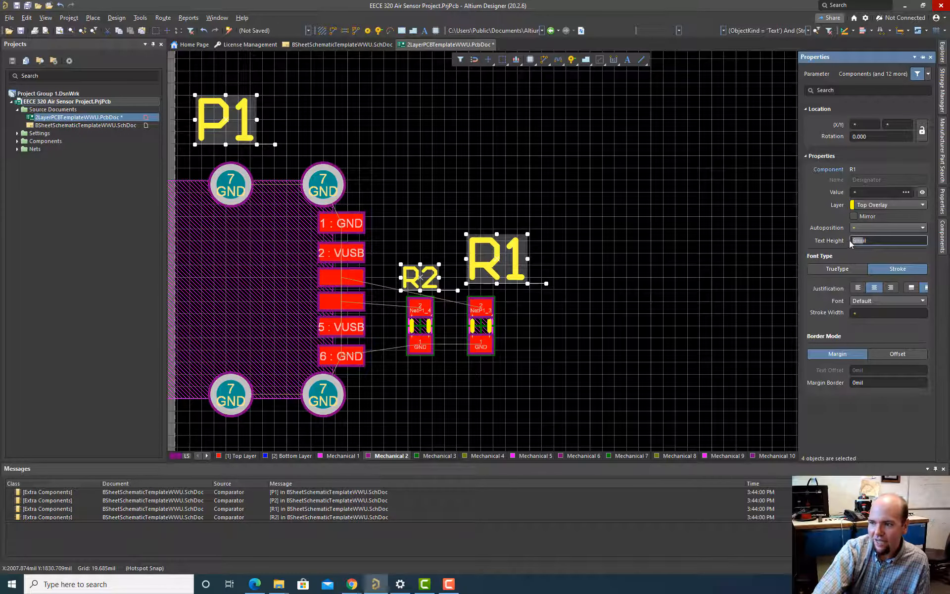
{"action": "type", "text": "30"}
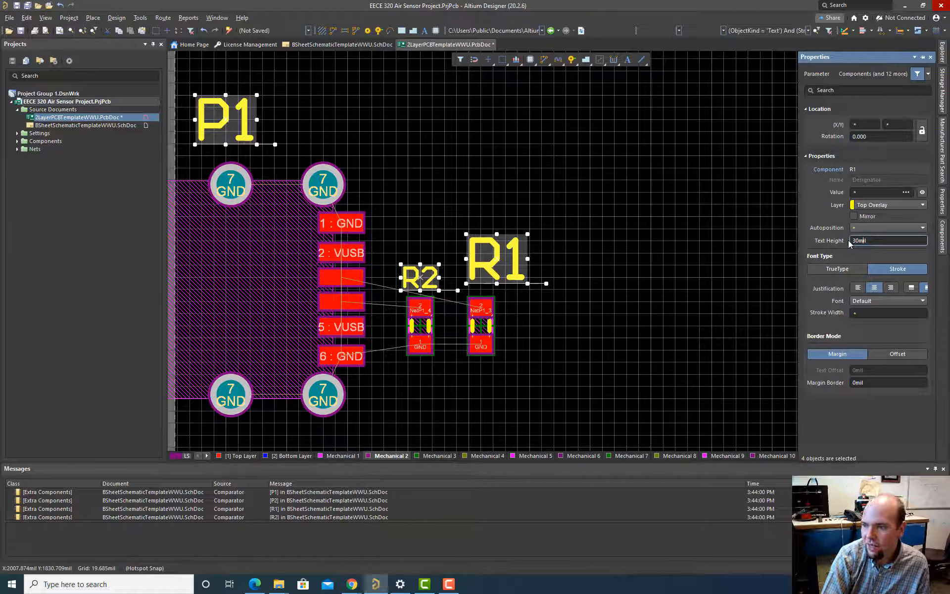
{"action": "key", "text": "Return"}
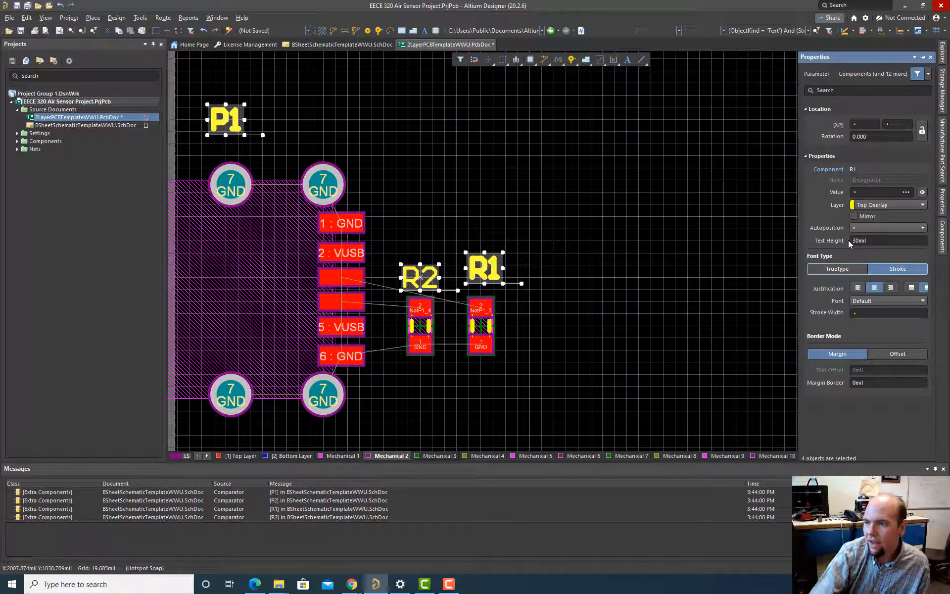
{"action": "left_click", "coordinate": [875, 312]}
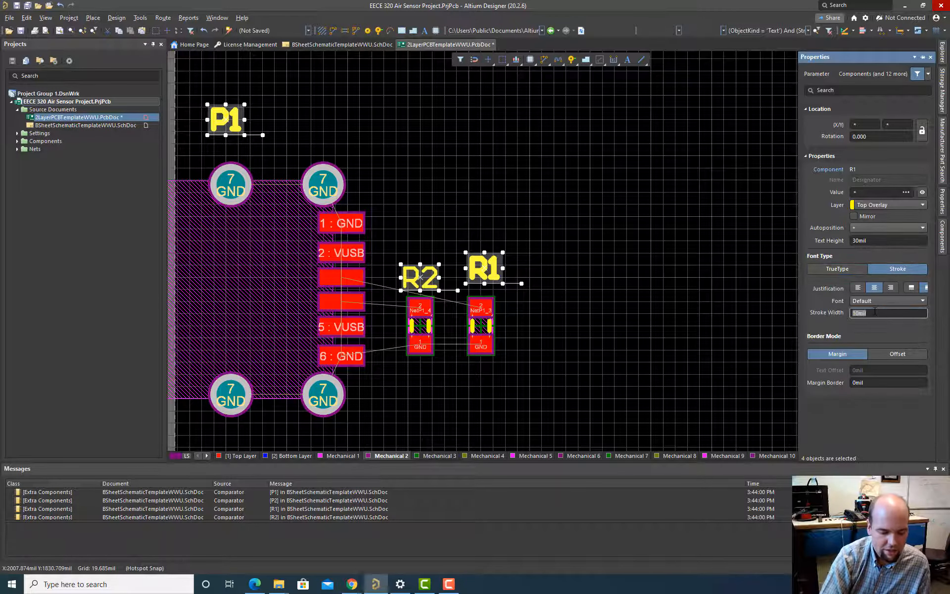
{"action": "type", "text": "6mi"}
{"action": "key", "text": "Return"}
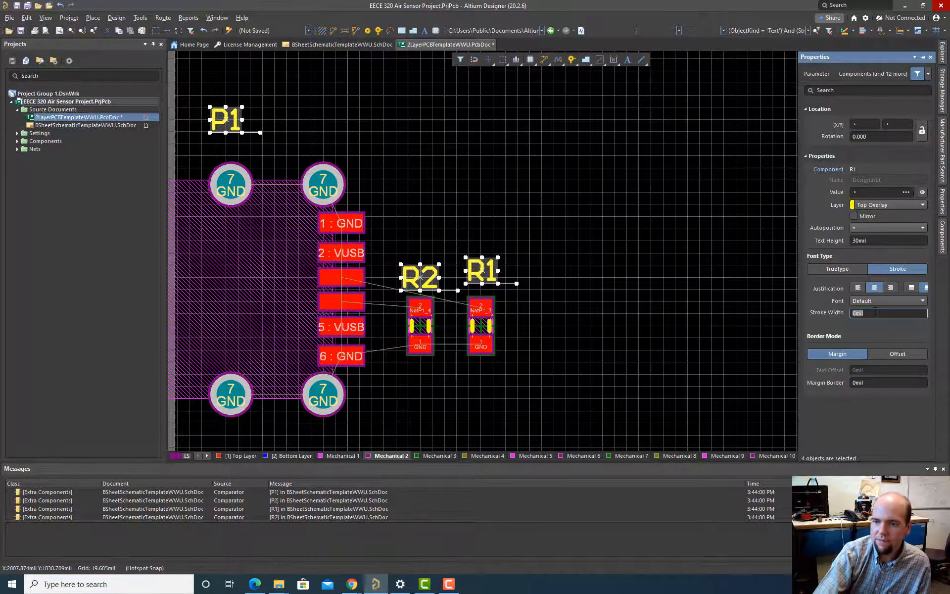
{"action": "left_click", "coordinate": [673, 257]}
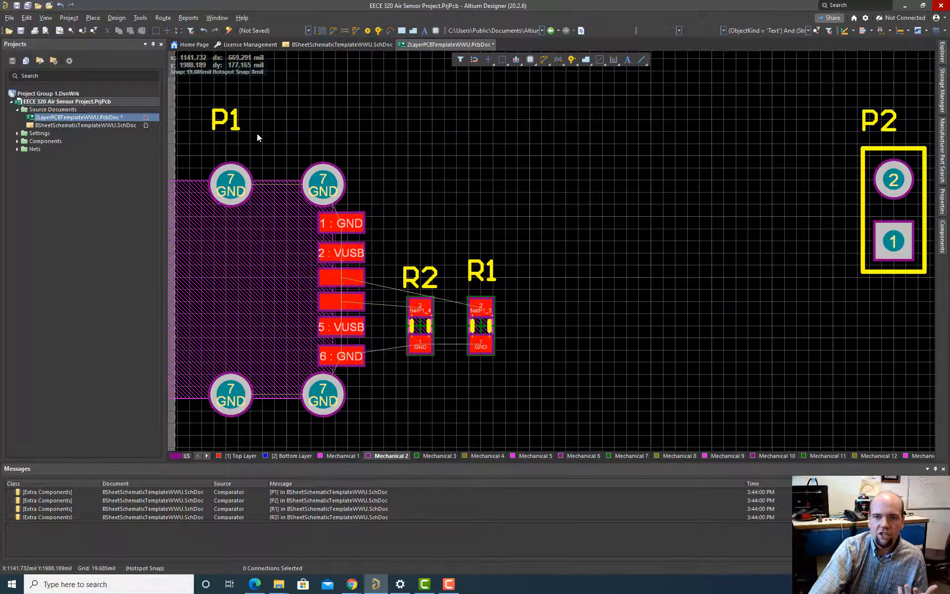
- Reposition the P1 designator below its connector and the R1 designator level with R2's, and shift header P2 slightly up and left
{"action": "left_click_drag", "start_coordinate": [235, 128], "coordinate": [271, 422]}
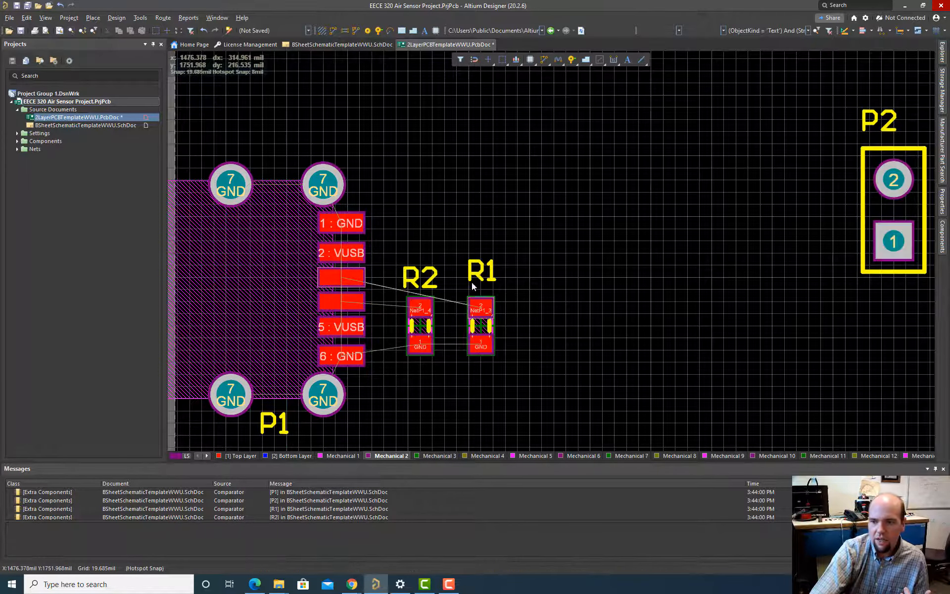
{"action": "left_click_drag", "start_coordinate": [472, 275], "coordinate": [482, 279]}
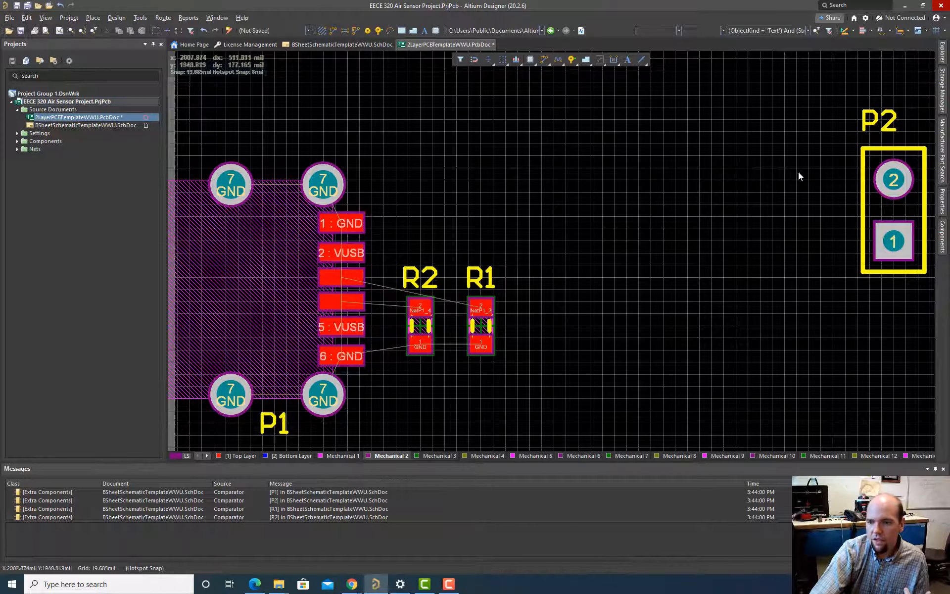
{"action": "left_click_drag", "start_coordinate": [863, 213], "coordinate": [822, 170]}
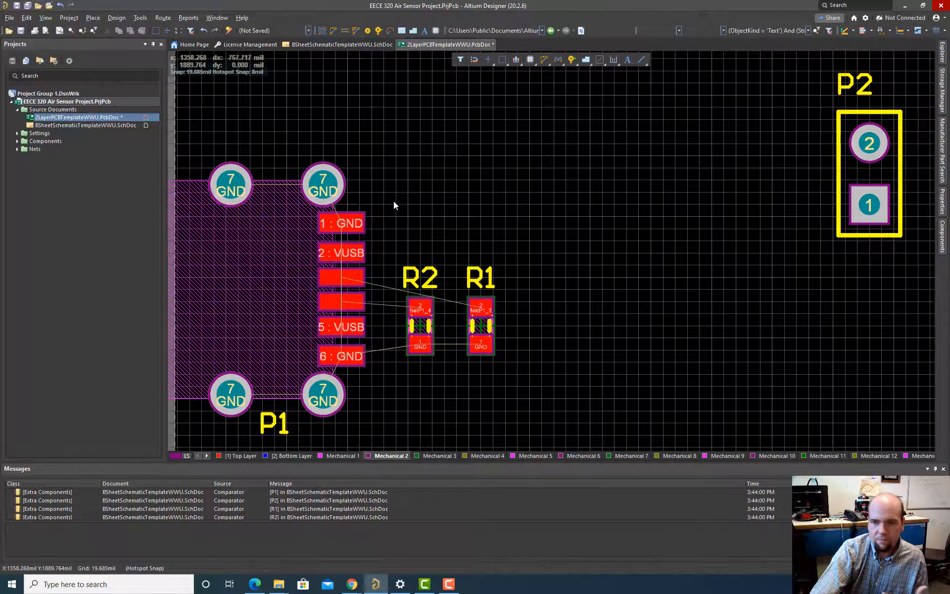
- Check the designator labels in the 3D view, and save all project documents after returning to the 2D layout
{"action": "scroll", "coordinate": [403, 230], "scroll_direction": "down", "scroll_amount": 3}
{"action": "scroll", "coordinate": [401, 228], "scroll_direction": "up", "scroll_amount": 3}
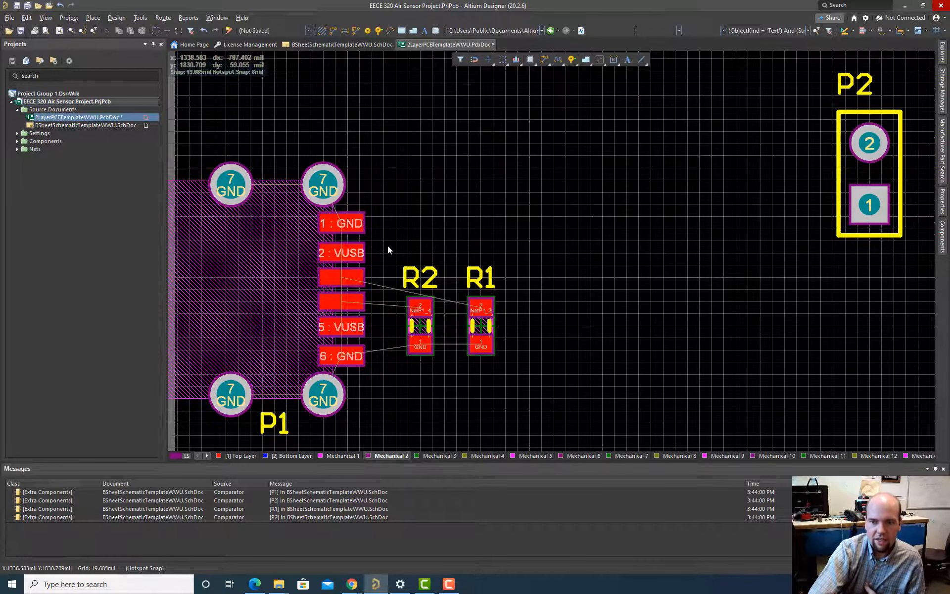
{"action": "key", "text": "3"}
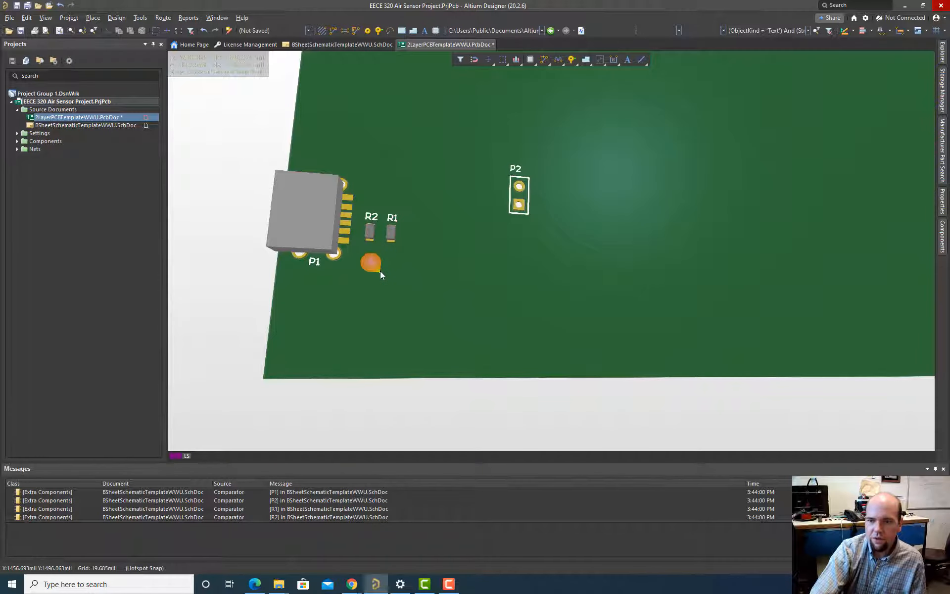
{"action": "scroll", "coordinate": [371, 268], "scroll_direction": "up", "scroll_amount": 3, "text": "ctrl"}
{"action": "right_click_drag", "start_coordinate": [372, 273], "coordinate": [398, 286], "text": "shift"}
{"action": "key", "text": "2"}
{"action": "key", "text": "shift"}
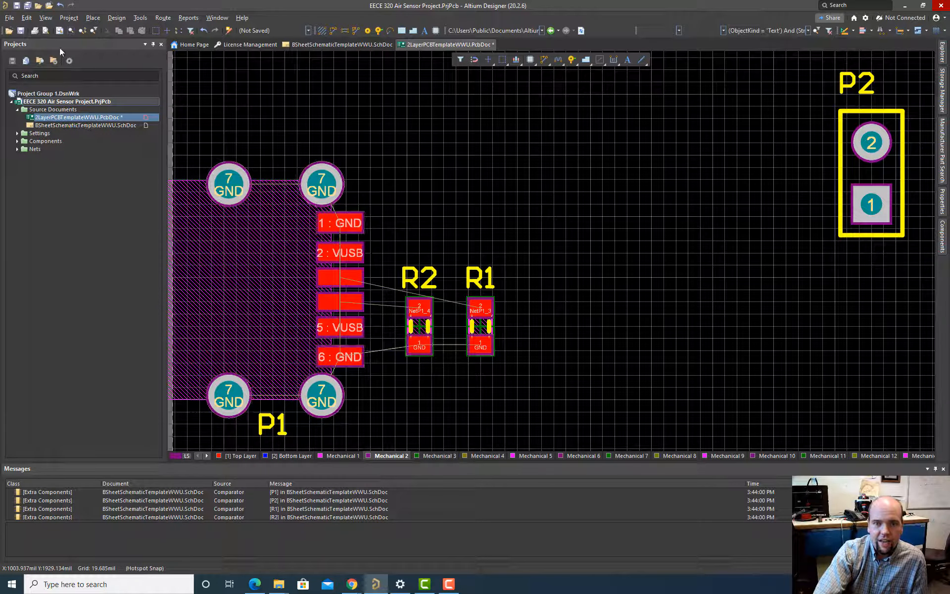
{"action": "left_click", "coordinate": [9, 17]}
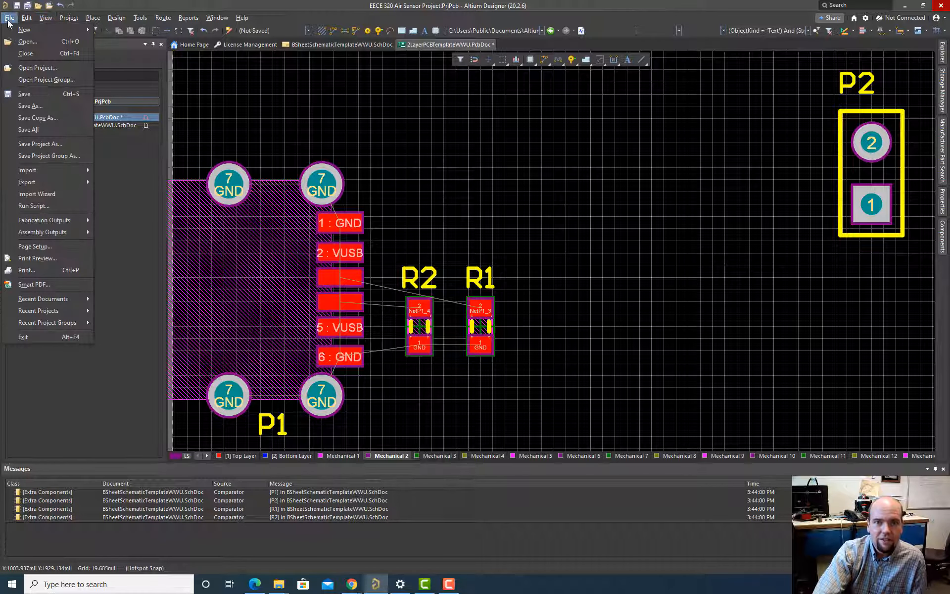
{"action": "left_click", "coordinate": [27, 130]}
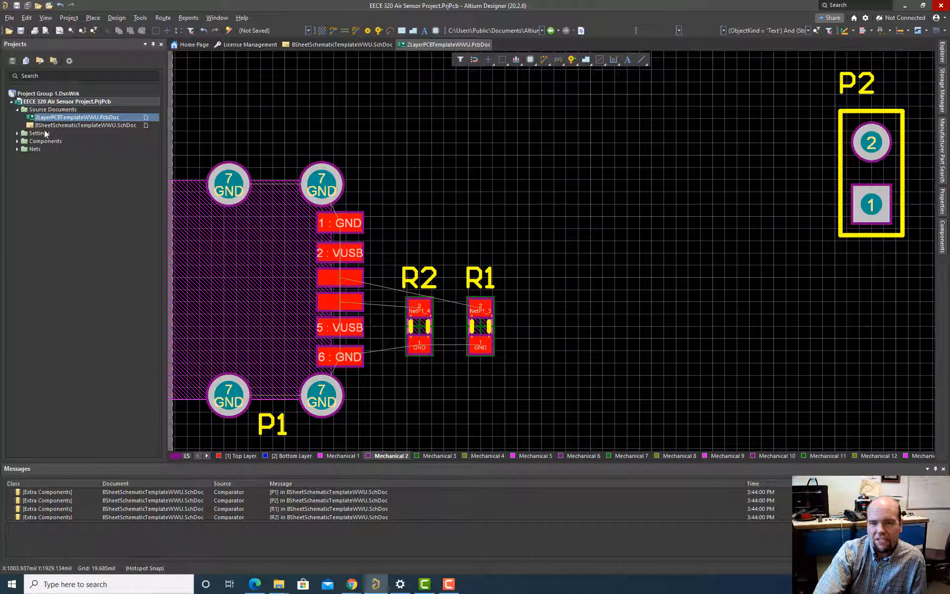